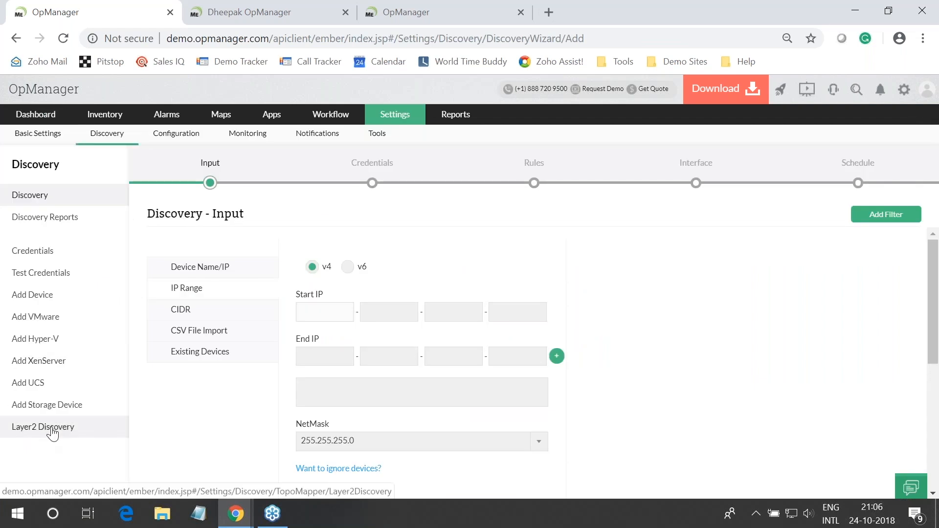
# Start a Layer2 Discovery named 'Seed Router' with router address 192.168.1.100
pyautogui.click(50, 429)
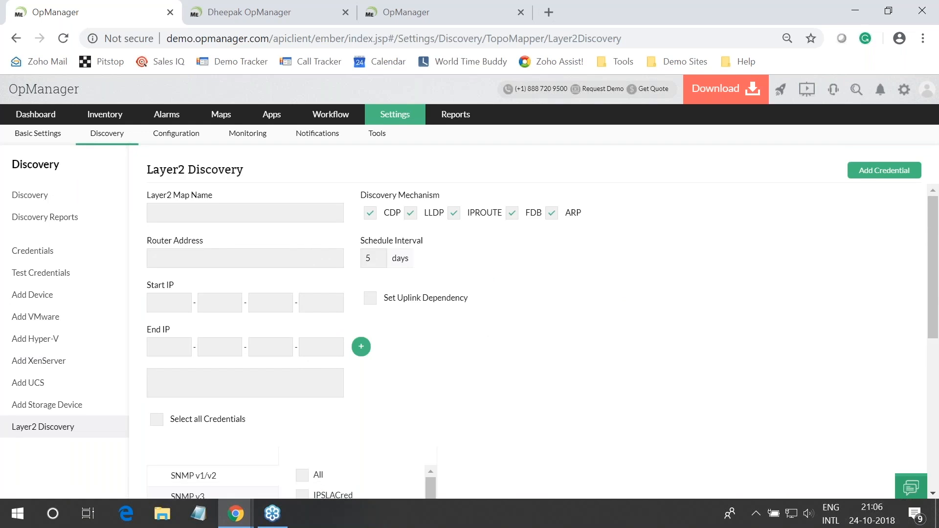
pyautogui.click(194, 255)
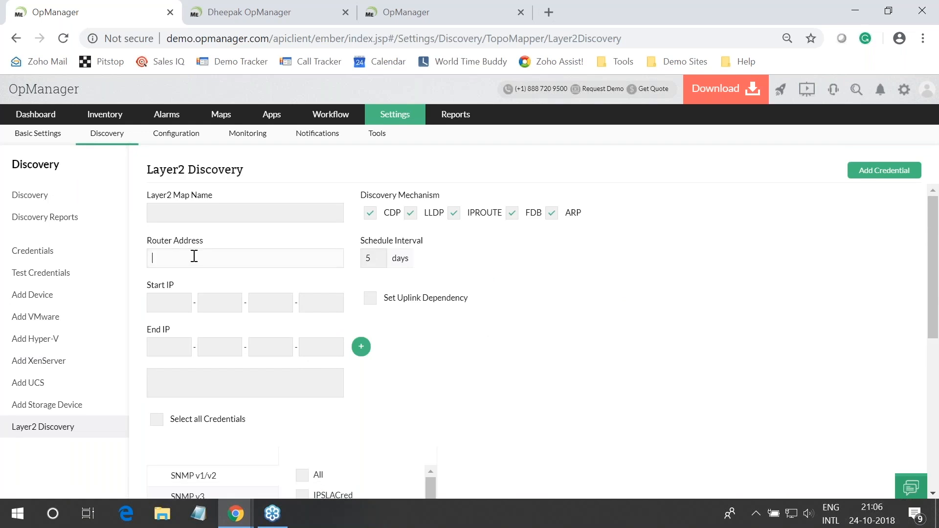
pyautogui.write('192.168.1.100')
pyautogui.click(230, 213)
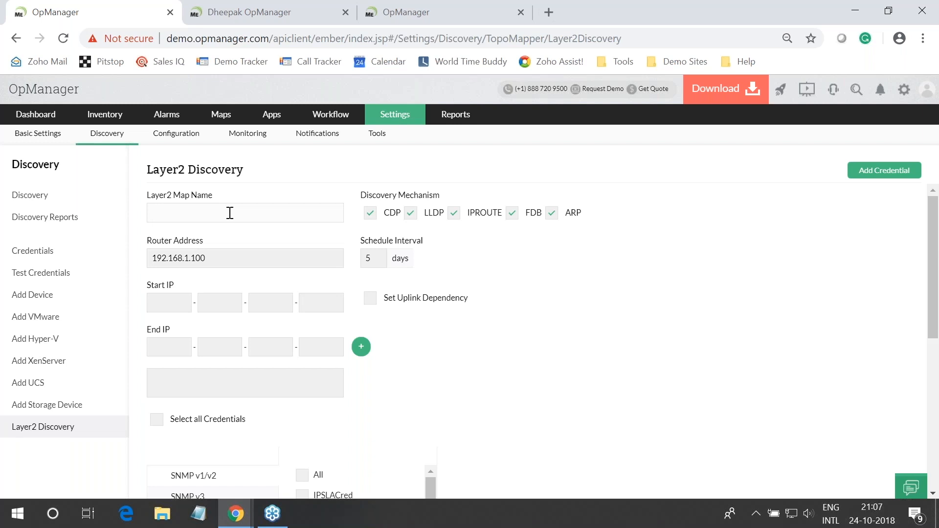
pyautogui.write('Seed Router')
# Add the IP range 192.168.1.100 - 192.168.1.200 to the discovery
pyautogui.click(173, 305)
pyautogui.write('192.168')
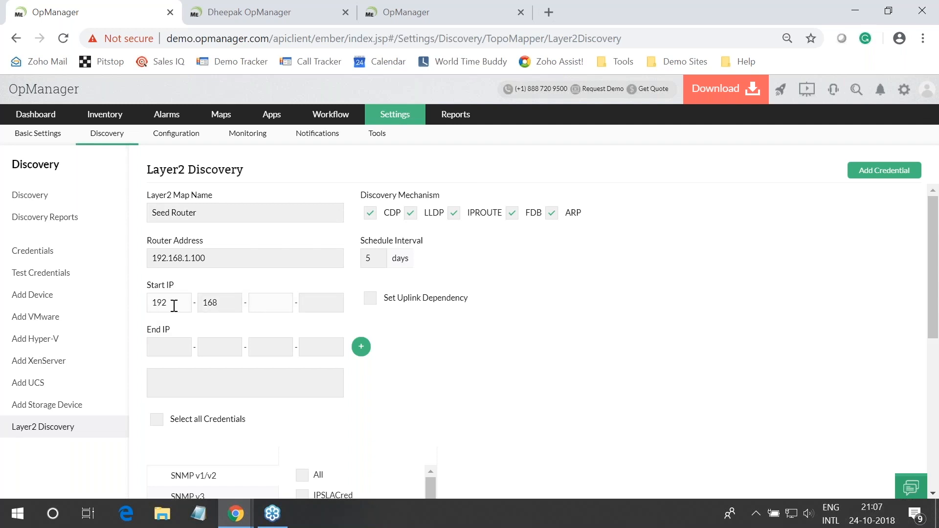
pyautogui.write('.1')
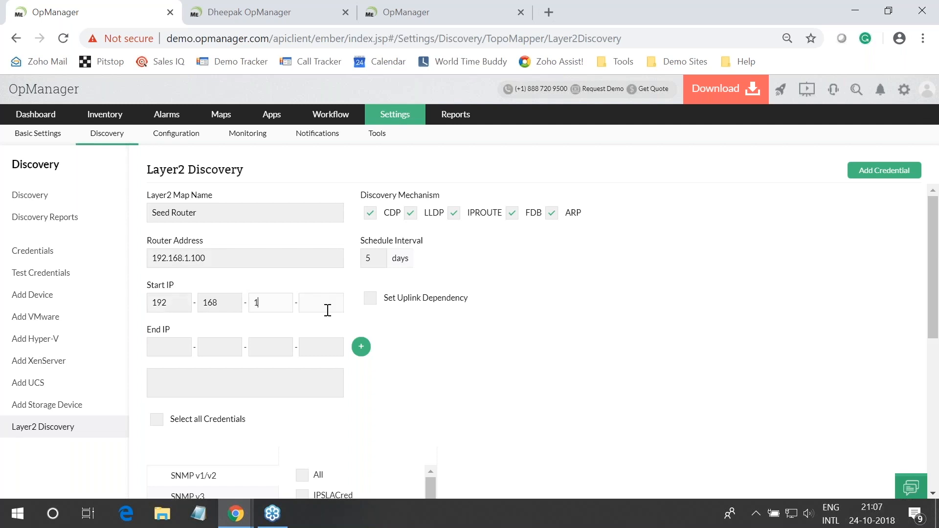
pyautogui.write('.100')
pyautogui.press('Tab')
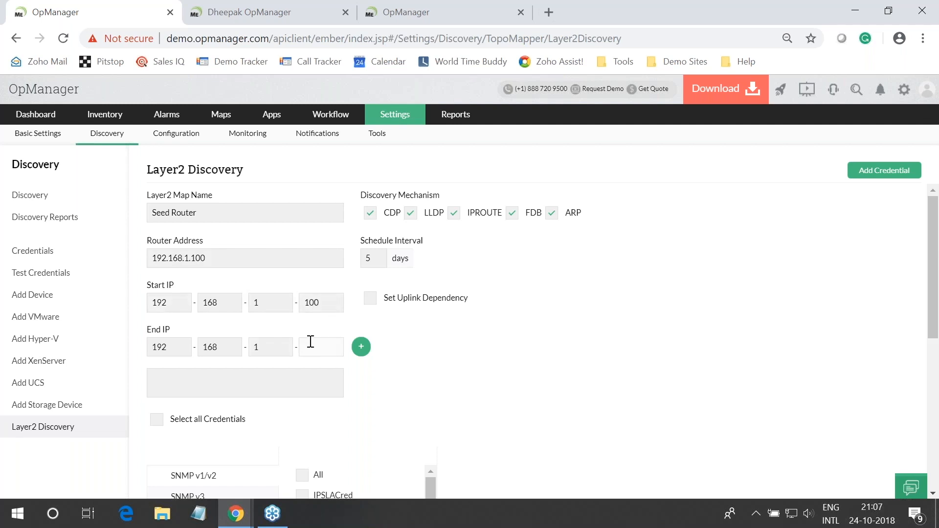
pyautogui.write('10')
pyautogui.press('BackSpace')
pyautogui.press('BackSpace')
pyautogui.write('200')
pyautogui.click(361, 346)
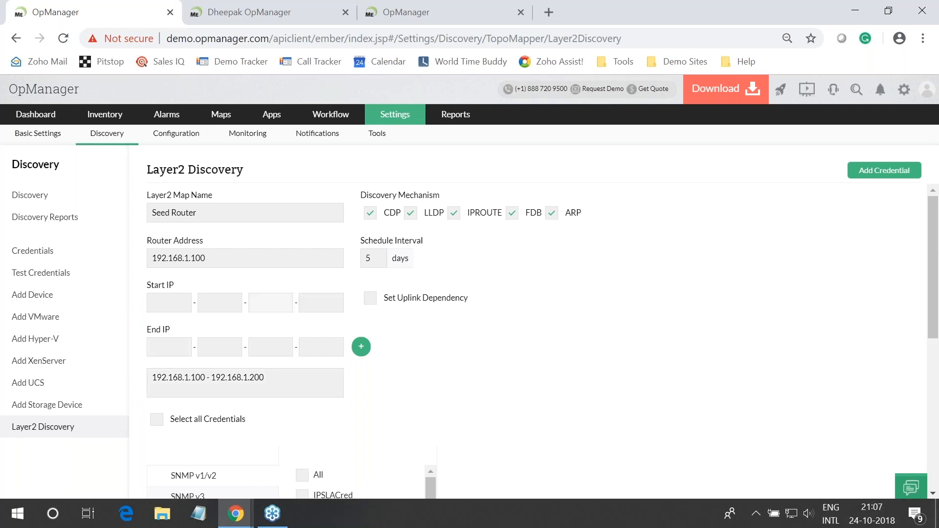
# Select all SNMP credentials for the Seed Router discovery
pyautogui.moveTo(154, 377); pyautogui.dragTo(268, 380)
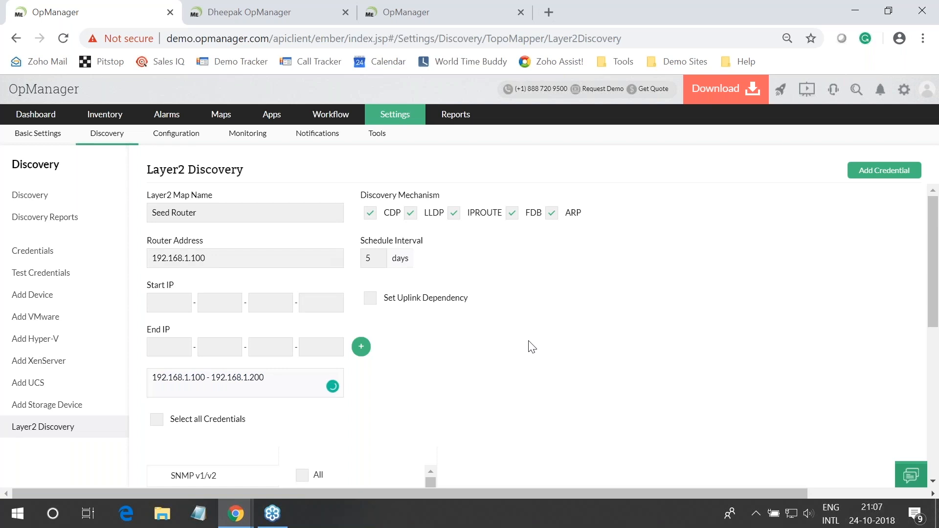
pyautogui.scroll(-5, 535, 346)
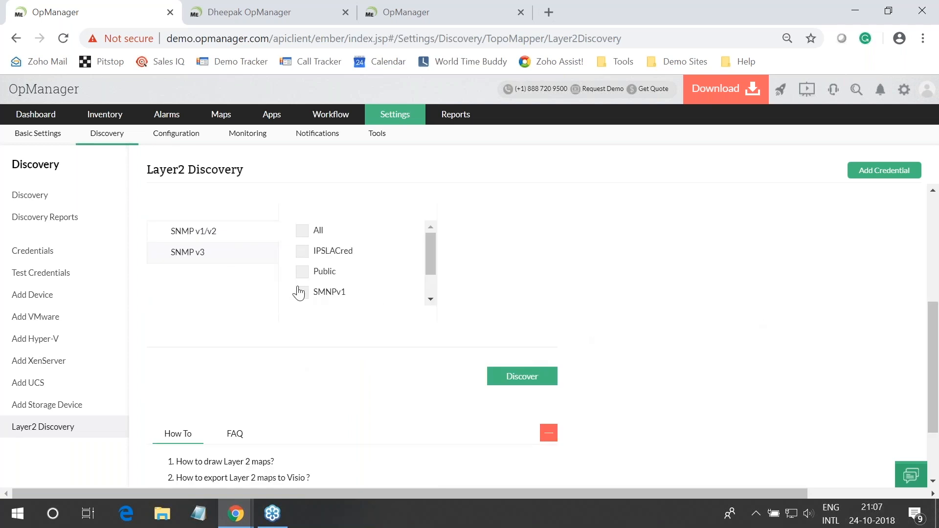
pyautogui.click(302, 232)
pyautogui.scroll(2, 358, 270)
pyautogui.scroll(4, 166, 425)
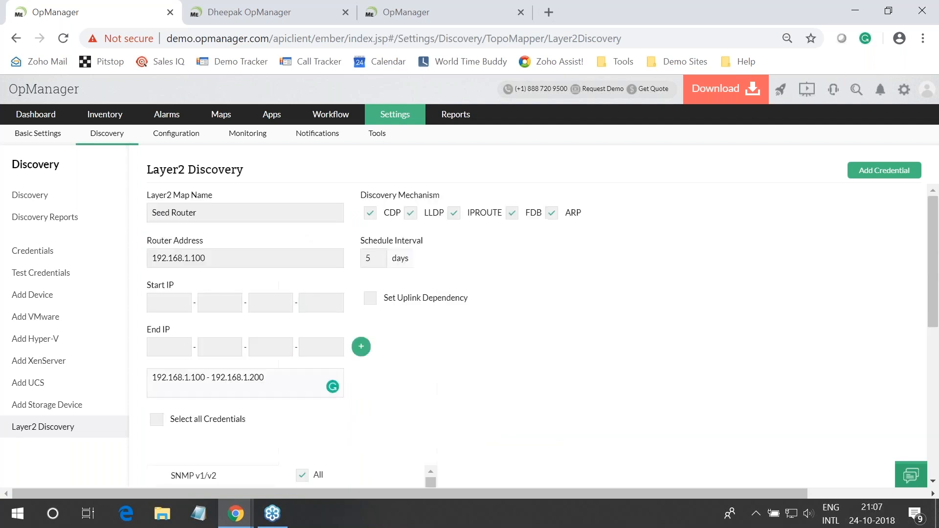
pyautogui.click(157, 417)
pyautogui.scroll(-3, 455, 397)
pyautogui.scroll(-3, 455, 398)
pyautogui.scroll(7, 452, 398)
# Set the discovery schedule interval to 7 days
pyautogui.click(371, 252)
pyautogui.press('BackSpace')
pyautogui.write('31')
pyautogui.press('BackSpace')
pyautogui.press('BackSpace')
pyautogui.write('7')
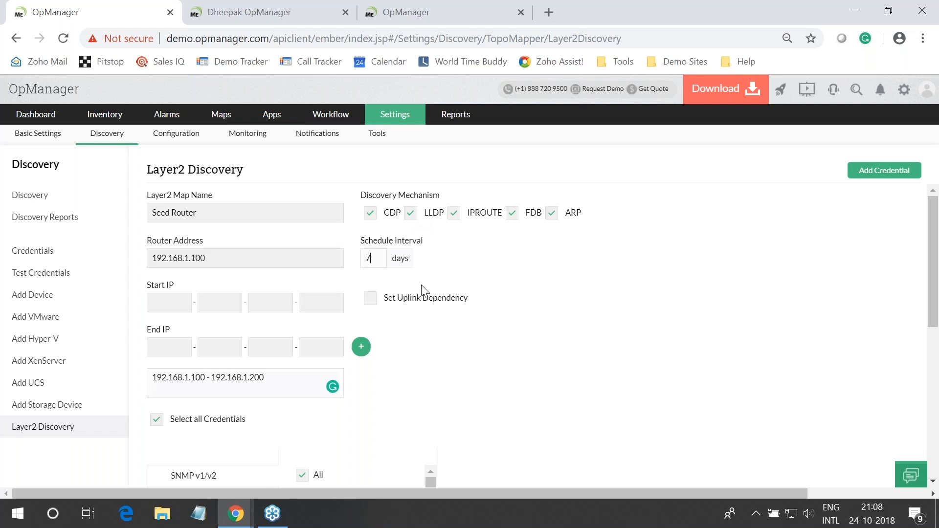
pyautogui.scroll(-2, 421, 285)
pyautogui.scroll(-3, 431, 342)
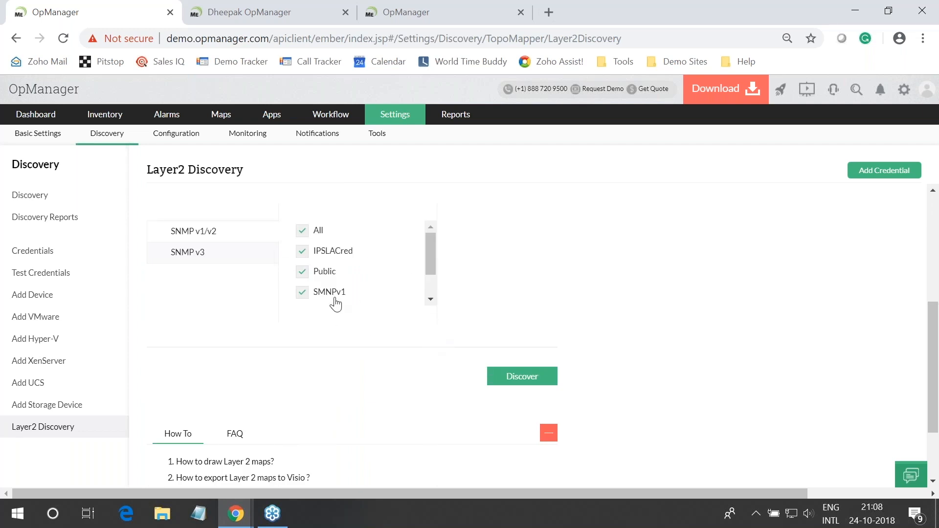
pyautogui.scroll(5, 333, 301)
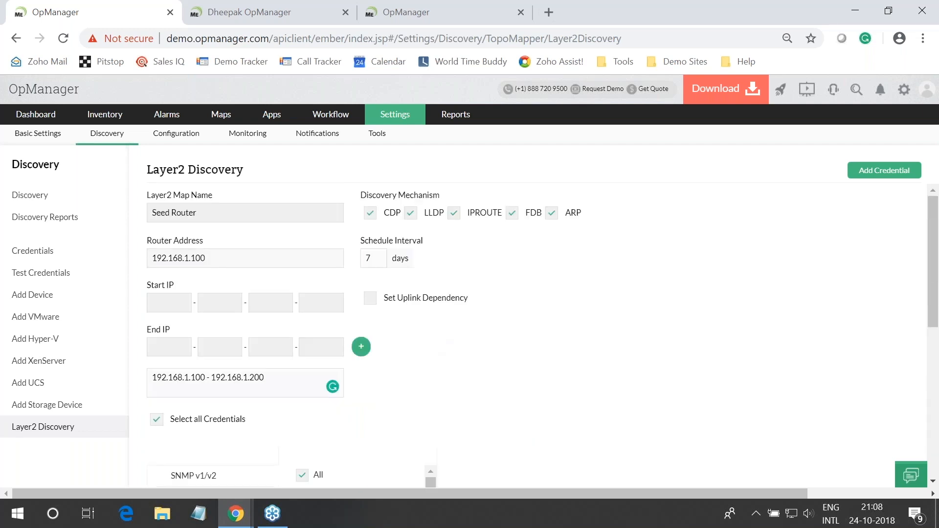
pyautogui.moveTo(181, 119)
pyautogui.moveTo(221, 114)
pyautogui.moveTo(255, 136)
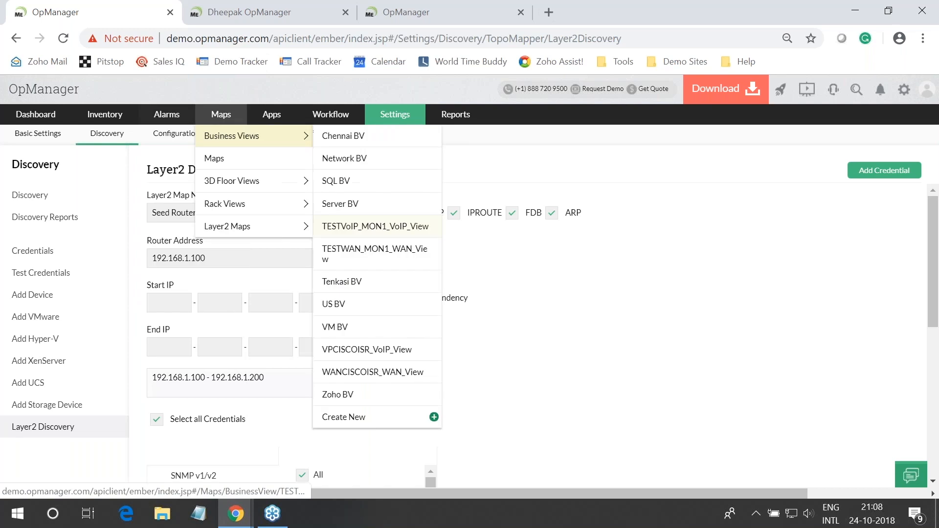
pyautogui.scroll(-5, 555, 377)
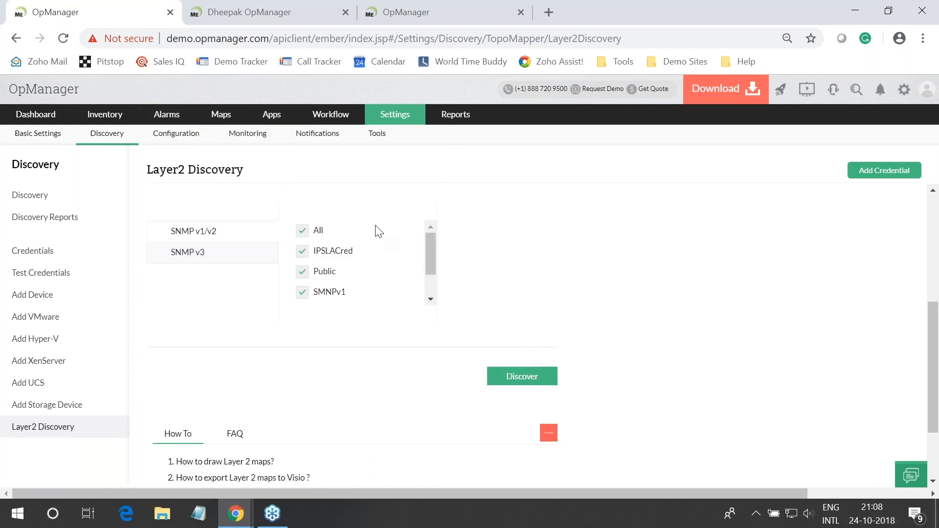
# Go to Maps and open the ZOHO map from the Layer2 Maps table
pyautogui.click(165, 116)
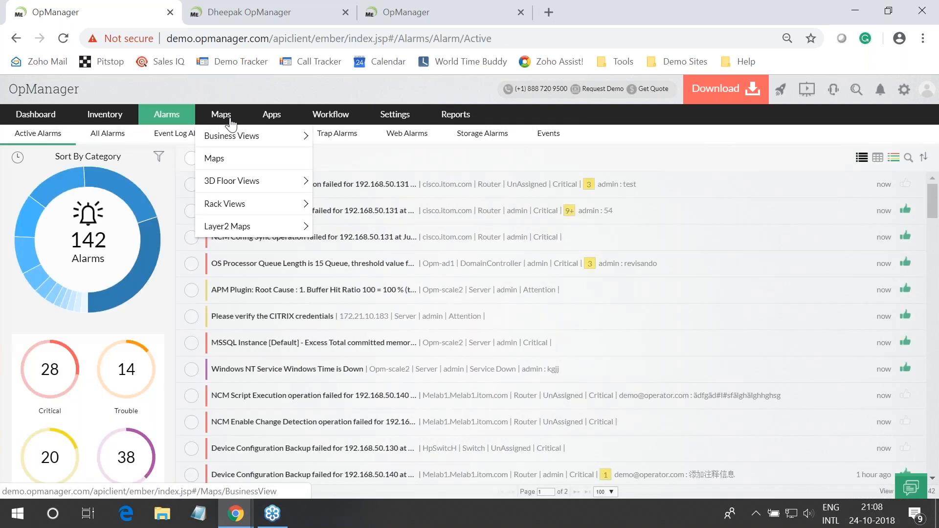
pyautogui.click(231, 121)
pyautogui.scroll(-5, 226, 381)
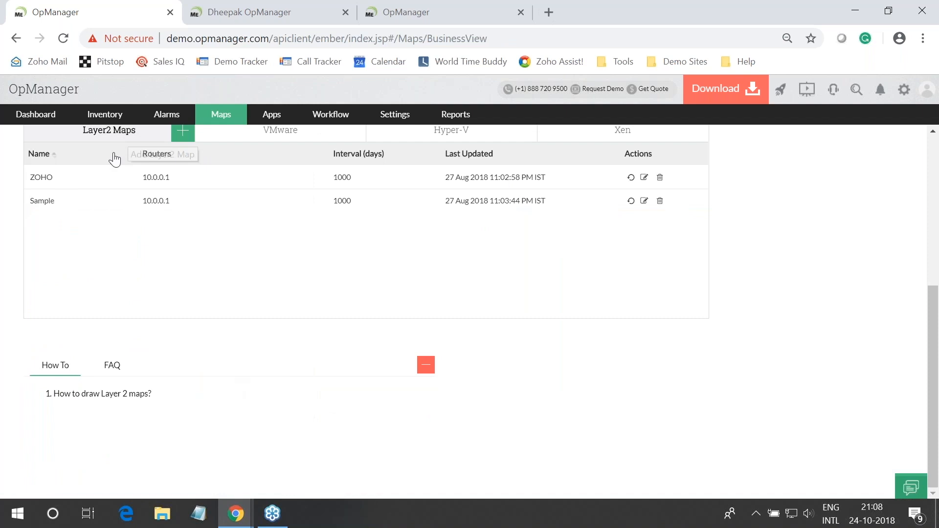
pyautogui.click(47, 181)
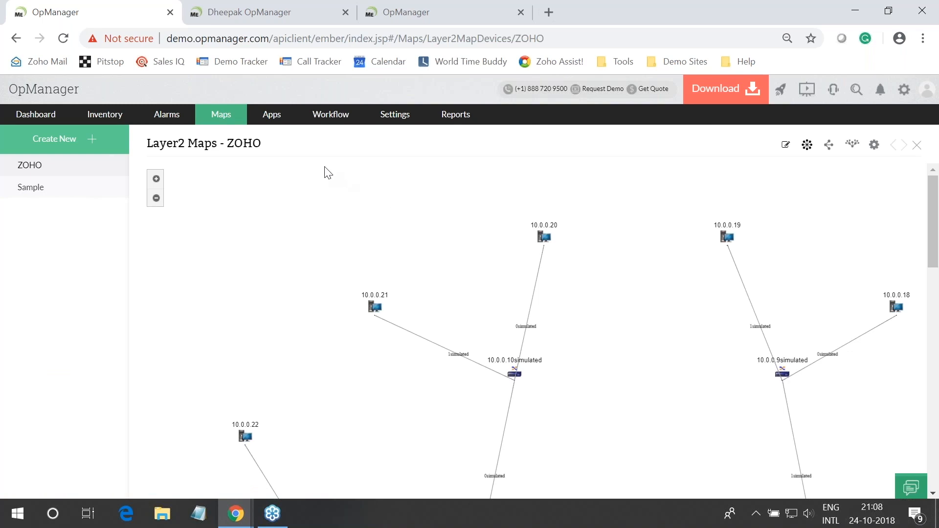
# Zoom out on the ZOHO map to see the full device tree, then open the map options menu
pyautogui.click(156, 199)
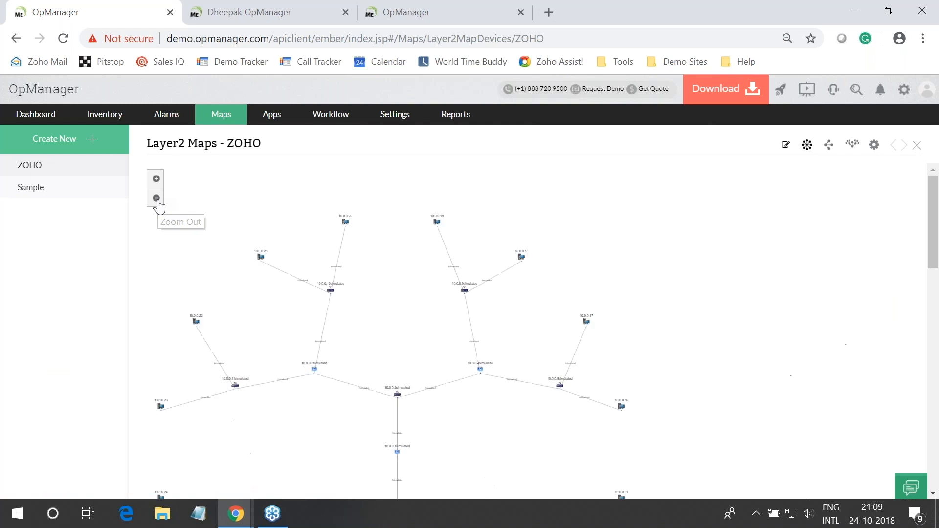
pyautogui.scroll(-1, 865, 381)
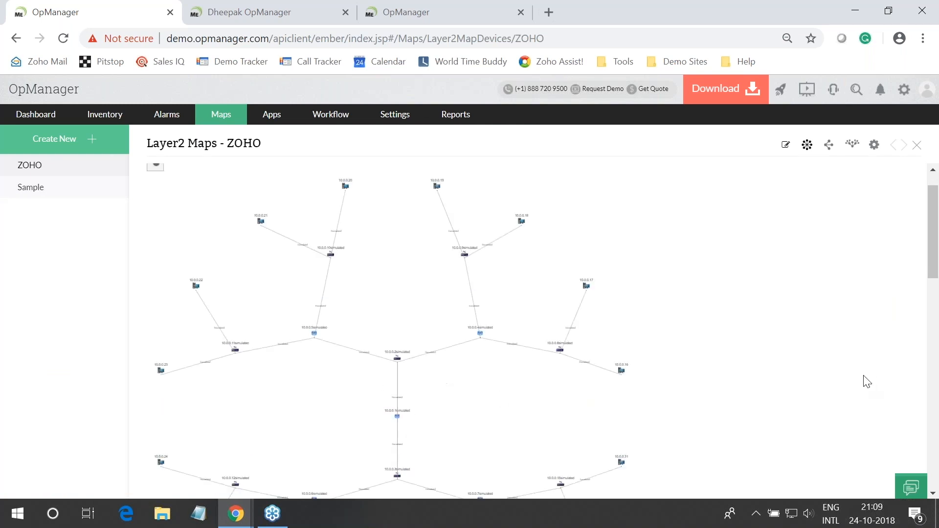
pyautogui.scroll(-5, 867, 381)
pyautogui.scroll(5, 587, 454)
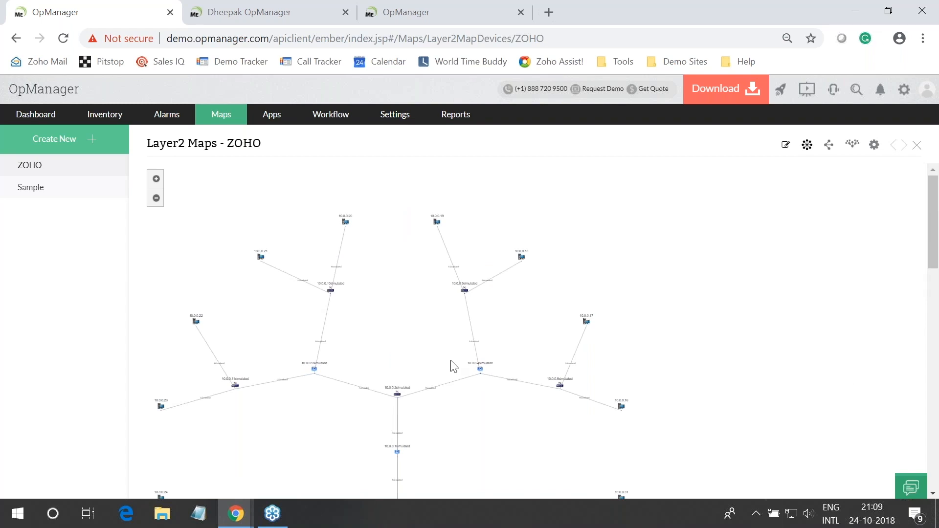
pyautogui.scroll(-5, 450, 367)
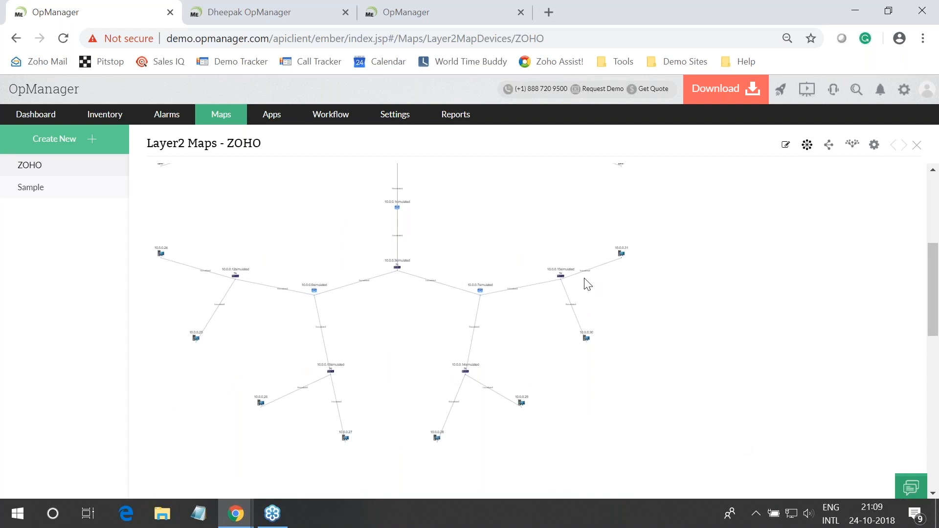
pyautogui.click(874, 145)
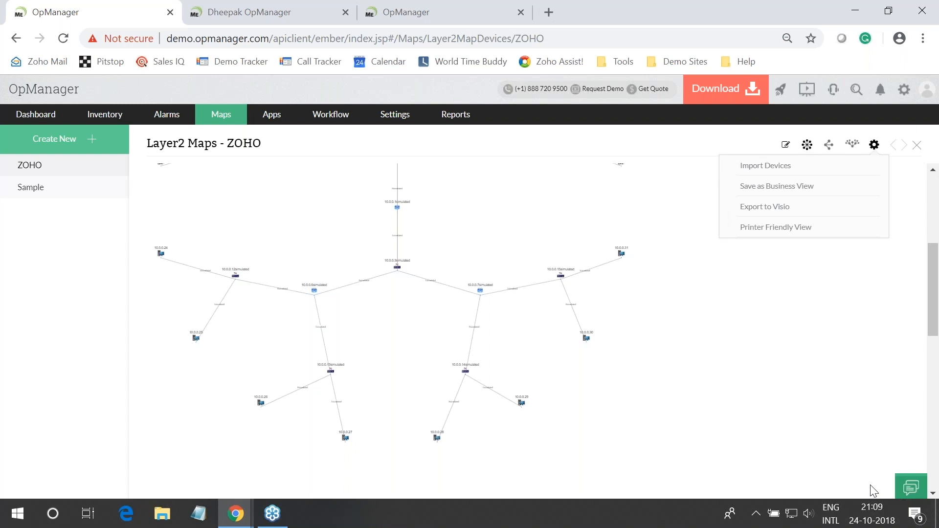
# Choose Import Devices to list the ZOHO map's Layer2 devices
pyautogui.click(777, 172)
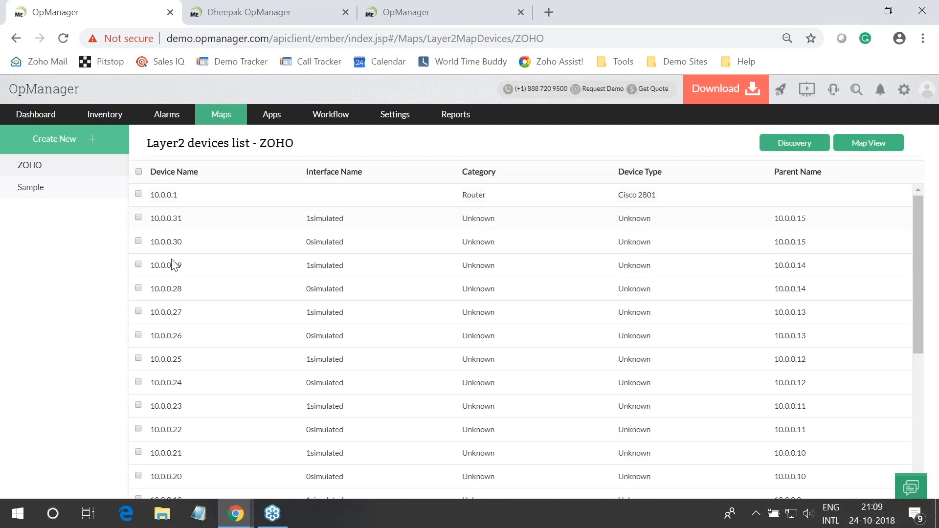
pyautogui.scroll(-8, 178, 273)
pyautogui.scroll(8, 188, 298)
pyautogui.scroll(-5, 628, 305)
pyautogui.scroll(-3, 633, 317)
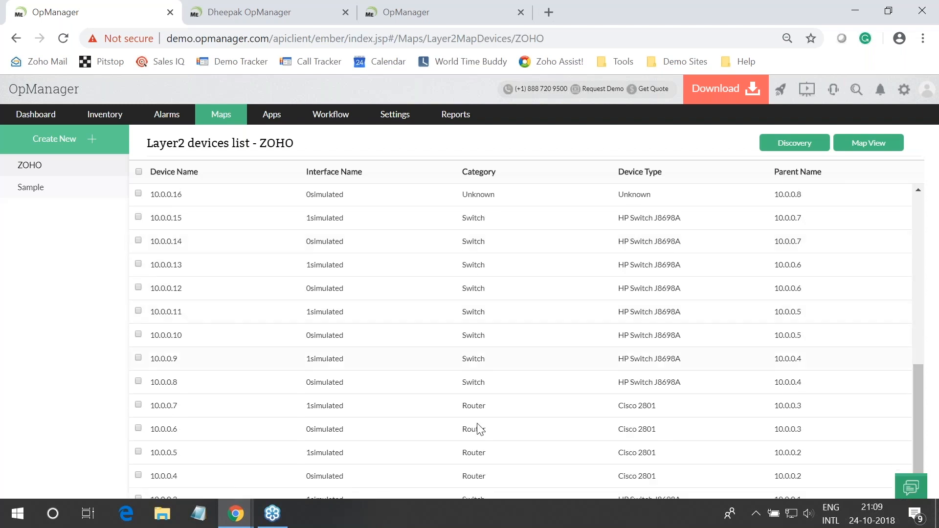
pyautogui.scroll(6, 565, 310)
pyautogui.scroll(-5, 566, 310)
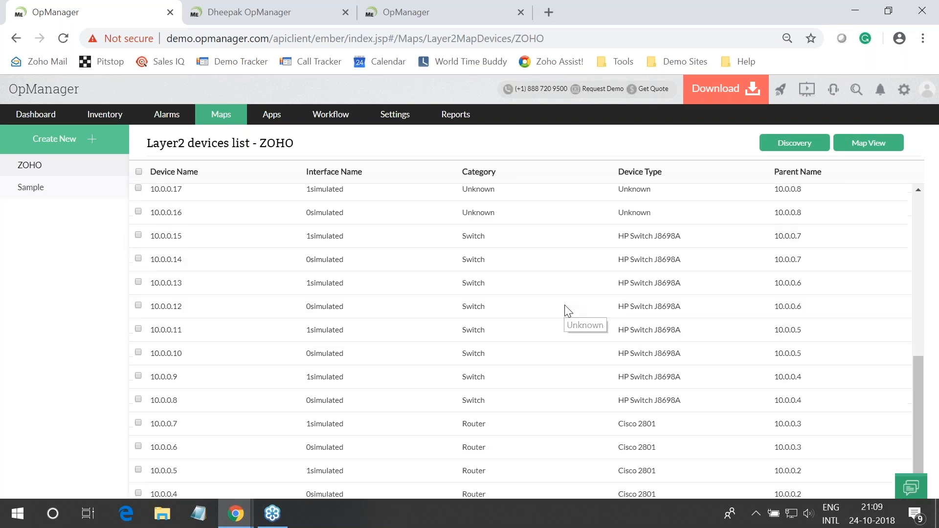
# Tick switches 10.0.0.8–10.0.0.15 for discovery and dismiss the alert
pyautogui.click(139, 217)
pyautogui.click(139, 264)
pyautogui.click(139, 288)
pyautogui.click(139, 311)
pyautogui.click(138, 334)
pyautogui.click(138, 358)
pyautogui.click(138, 381)
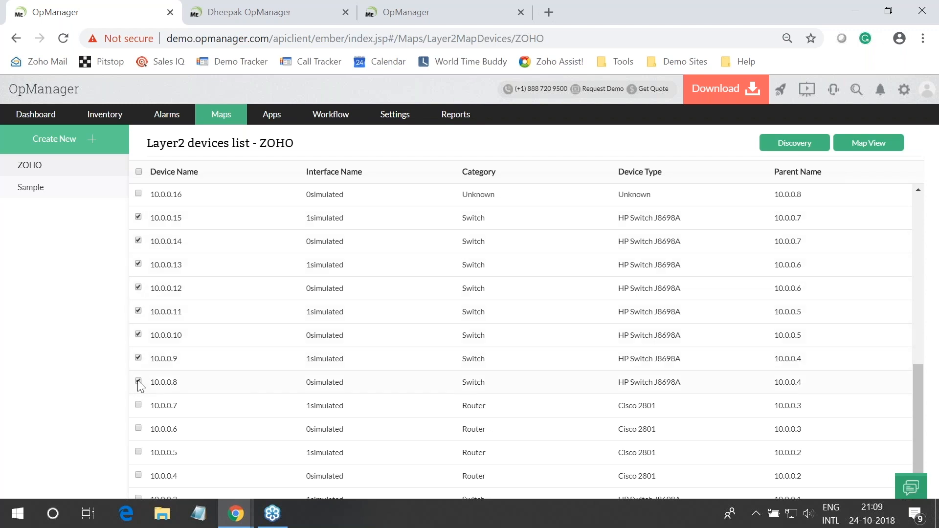
pyautogui.click(784, 147)
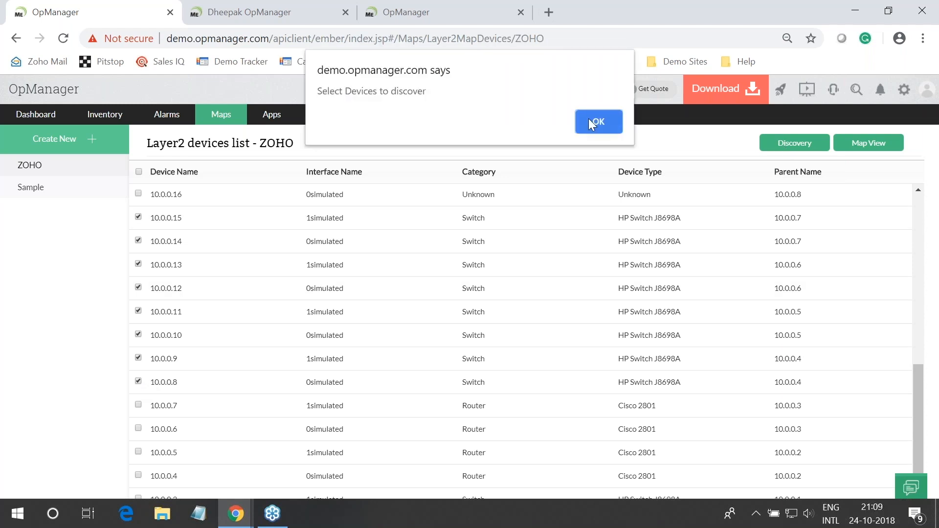
pyautogui.click(588, 118)
pyautogui.scroll(8, 520, 477)
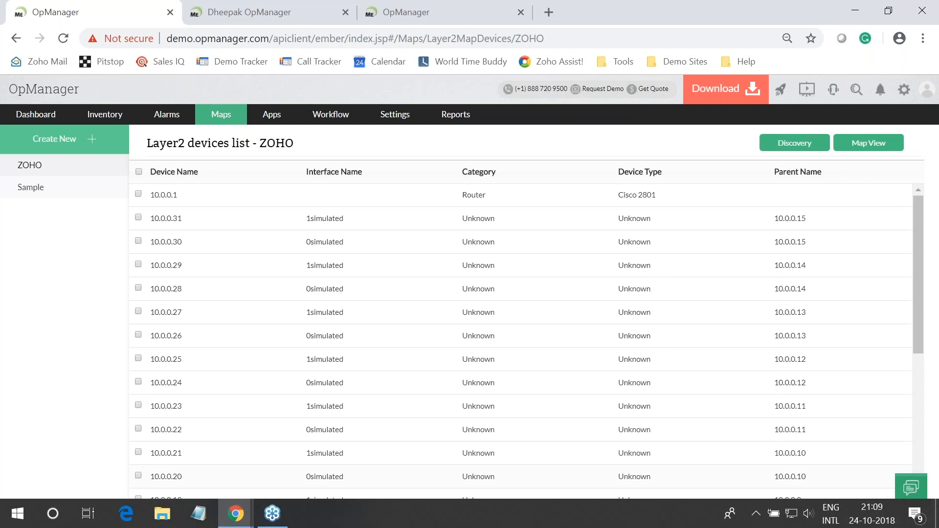
# Open the Inventory devices page, then switch to the presentation window
pyautogui.click(104, 114)
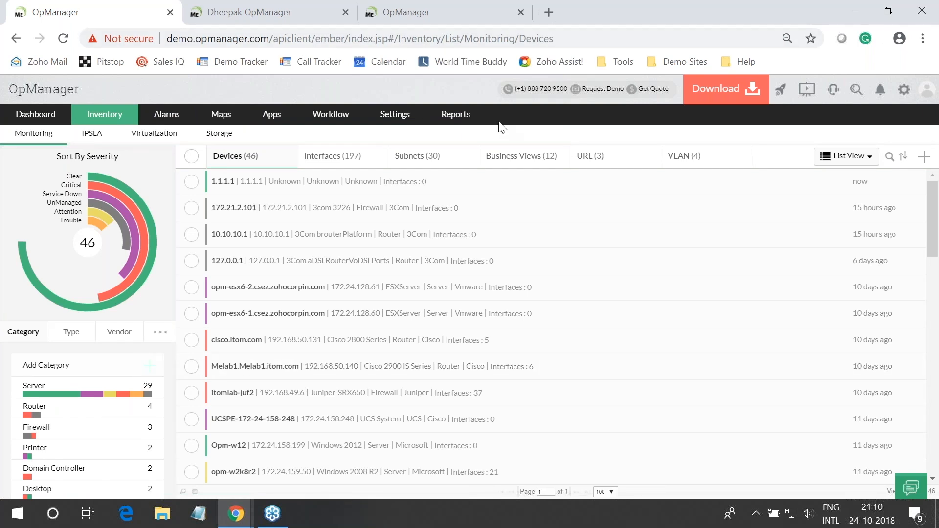
pyautogui.hotkey('alt', 'Tab')
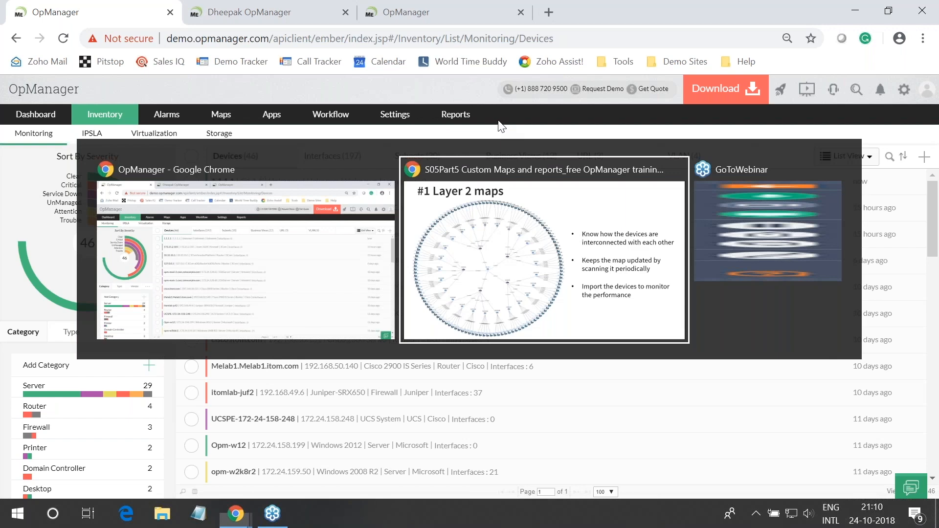
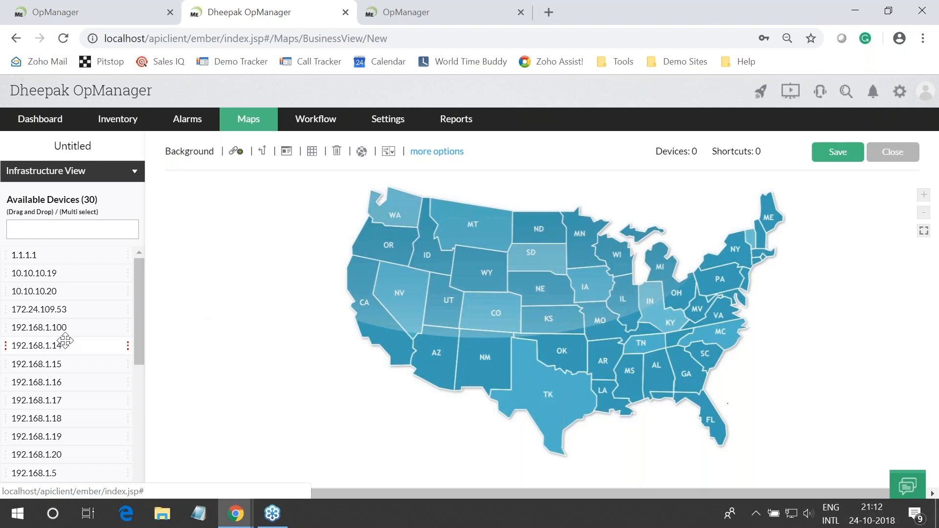
# Place Dheepak-6356 near New York, Karunyaraj-0576 over California and Dinesh-5321-m over Arizona
pyautogui.scroll(-5, 65, 341)
pyautogui.moveTo(45, 363); pyautogui.dragTo(733, 239)
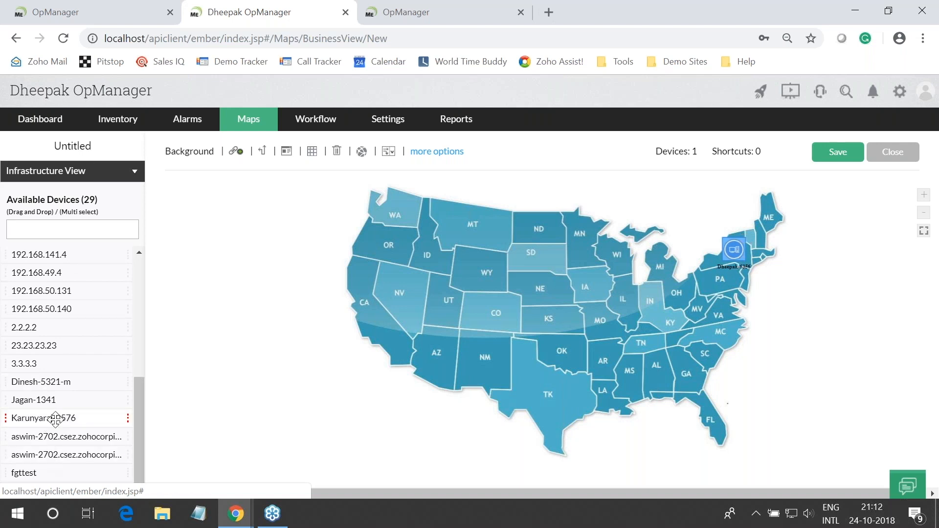
pyautogui.moveTo(55, 419); pyautogui.dragTo(374, 298)
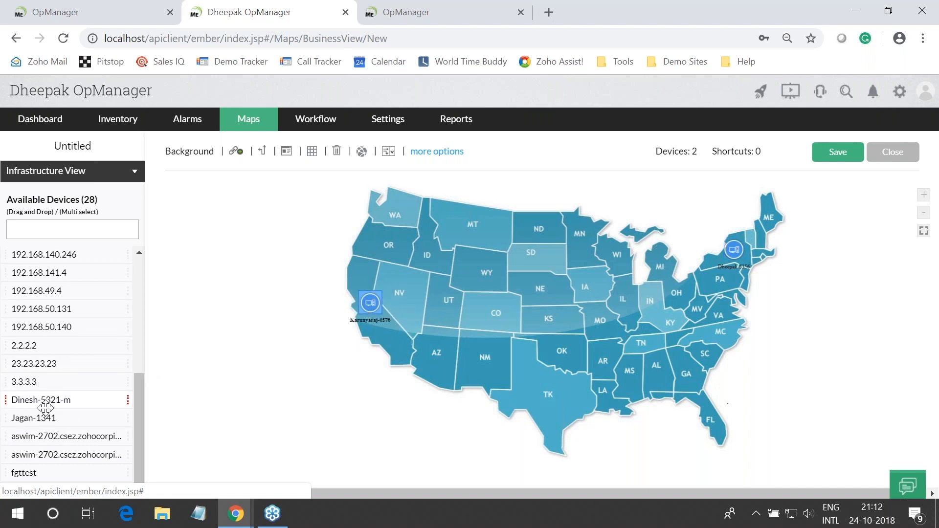
pyautogui.moveTo(41, 400); pyautogui.dragTo(430, 347)
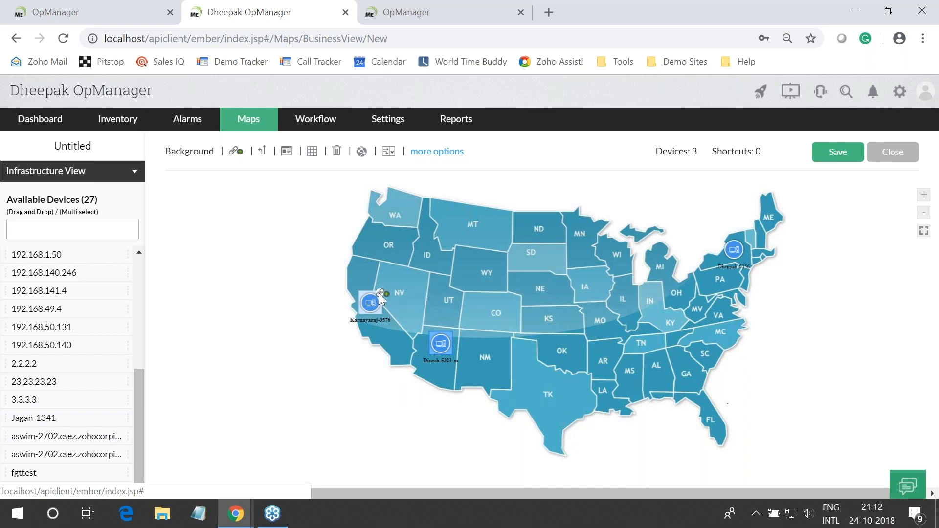
# Link Karunyaraj-0576 to Dinesh-5321-m and save the link properties
pyautogui.moveTo(381, 294); pyautogui.dragTo(445, 342)
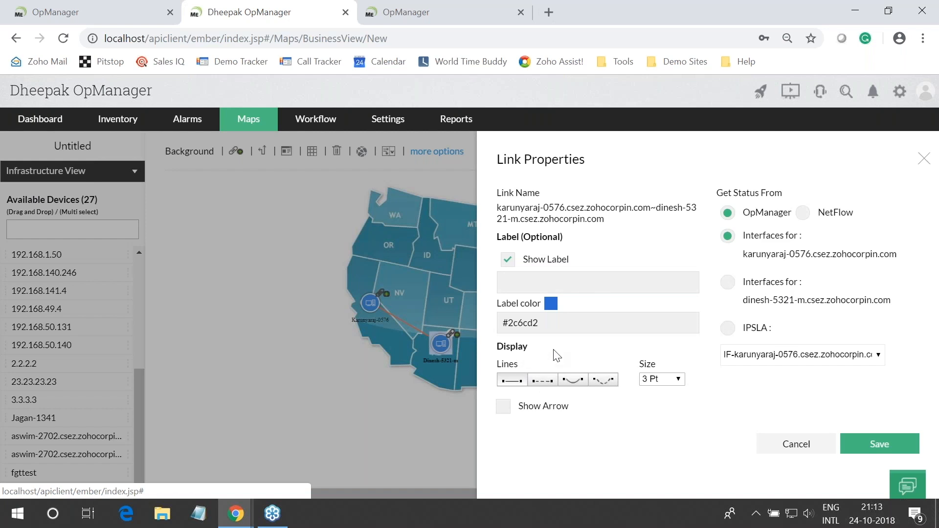
pyautogui.click(866, 447)
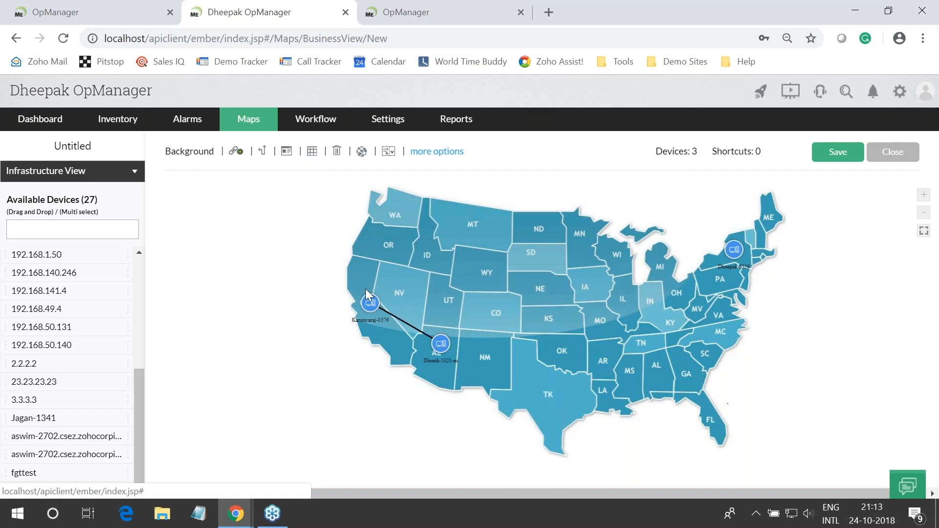
# Browse the background map gallery without changing it, then move Karunyaraj-0576 to New Mexico
pyautogui.click(198, 161)
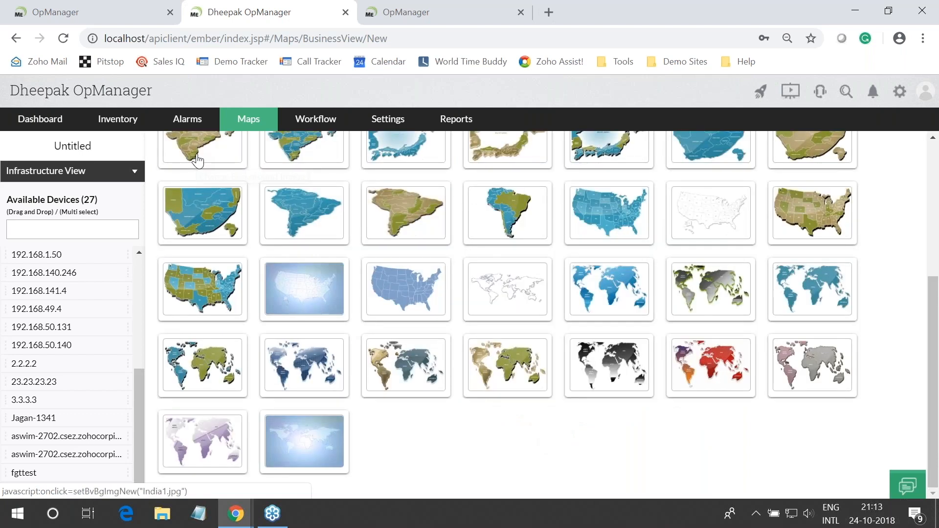
pyautogui.scroll(5, 264, 161)
pyautogui.click(908, 154)
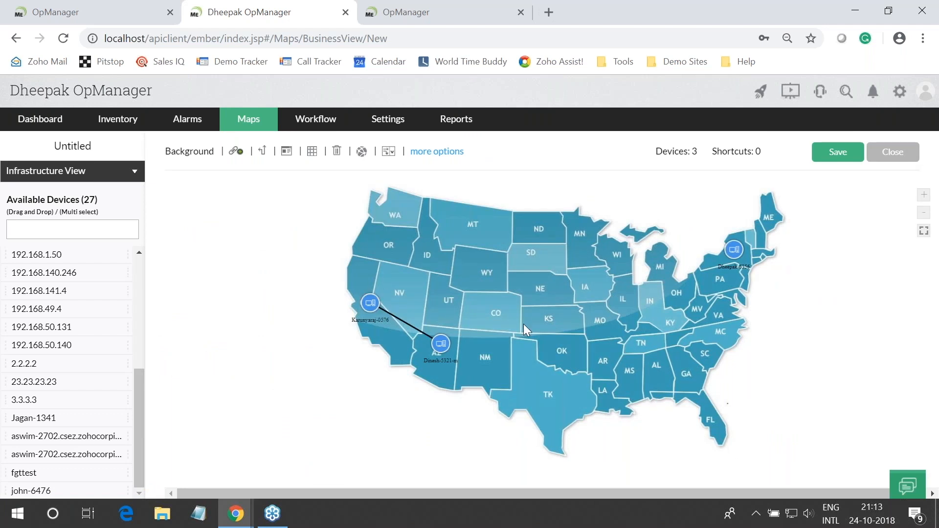
pyautogui.moveTo(374, 305); pyautogui.dragTo(483, 367)
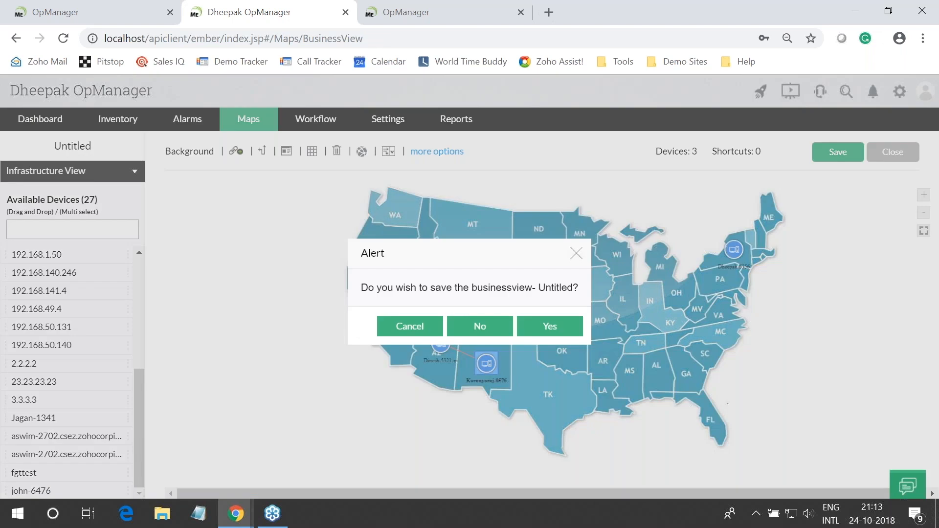
# Answer the save prompt for the Untitled view and open the New York Site business view
pyautogui.click(480, 326)
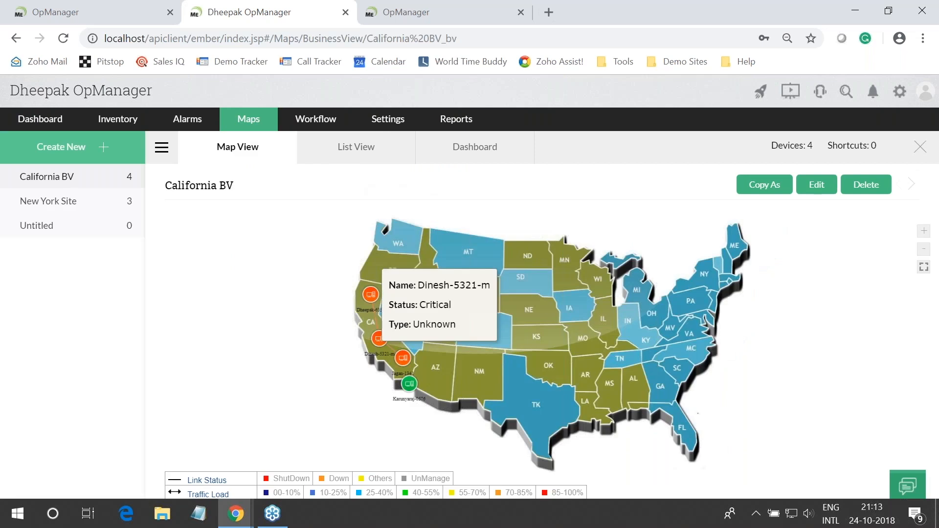
pyautogui.click(59, 205)
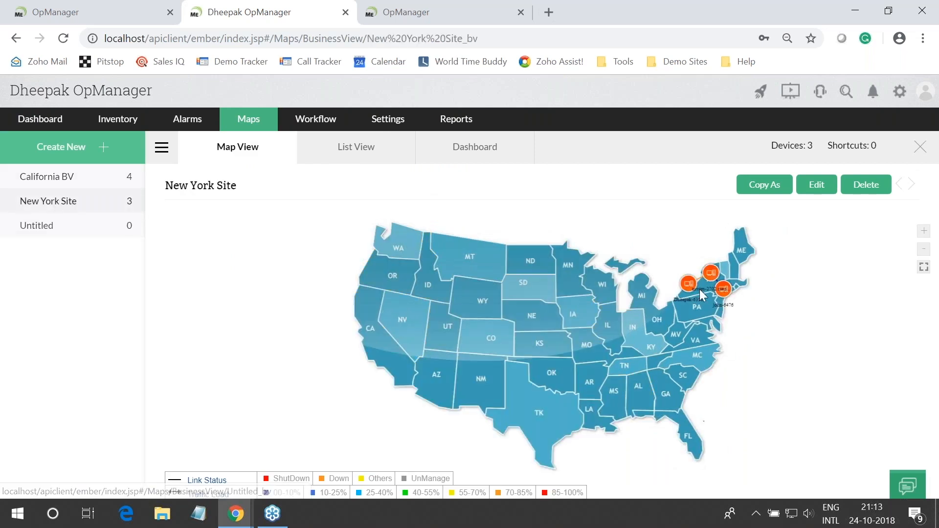
pyautogui.moveTo(683, 287)
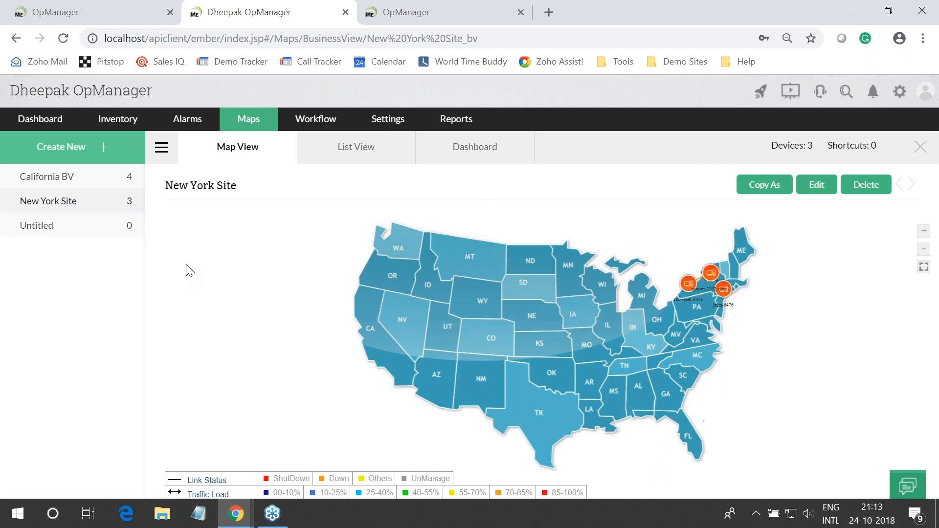
# Create a fresh business view and give it the blue United States map background
pyautogui.click(57, 150)
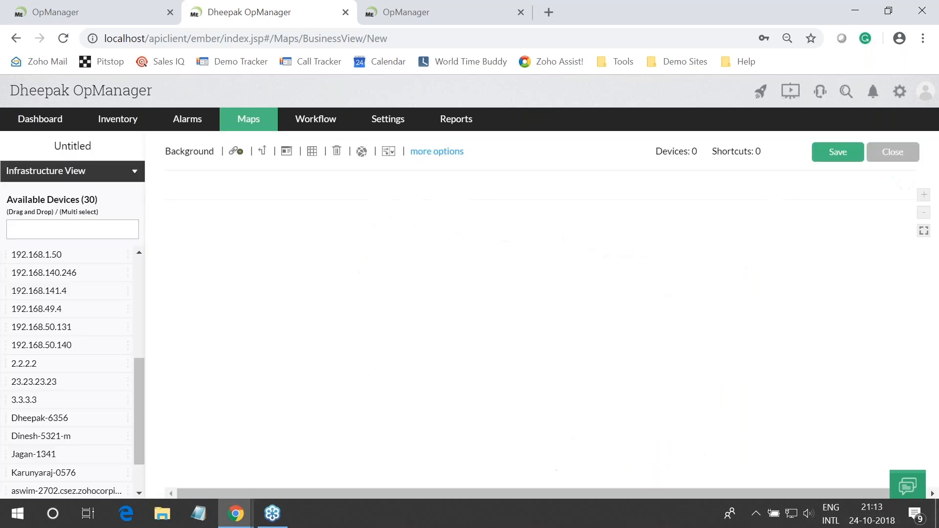
pyautogui.click(202, 157)
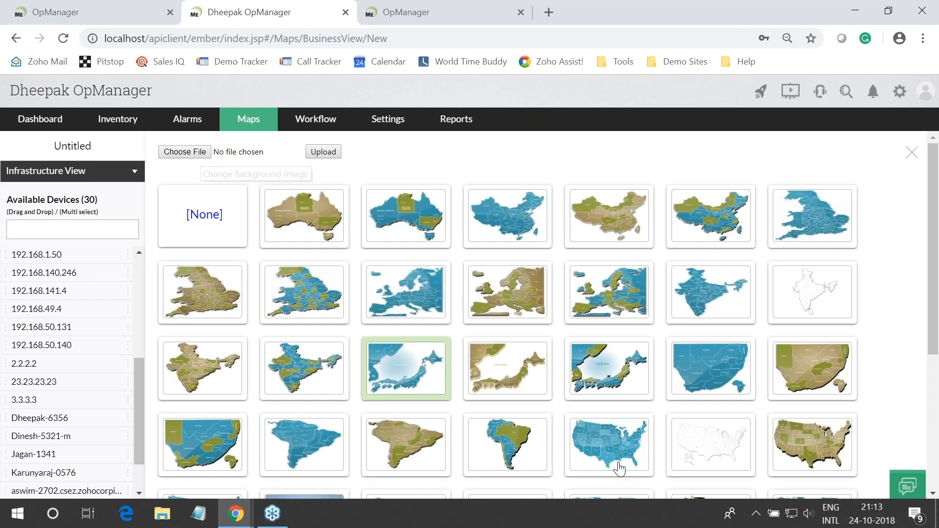
pyautogui.scroll(-5, 619, 469)
pyautogui.click(391, 299)
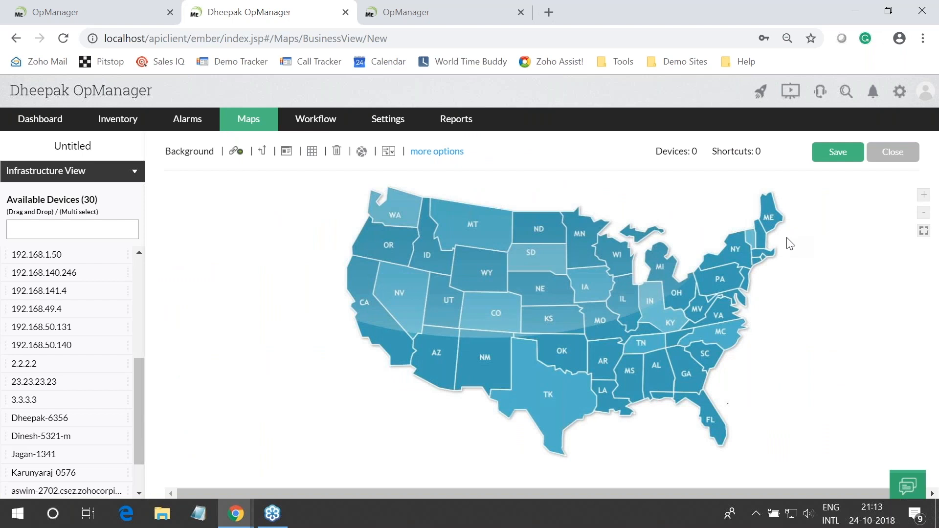
# Add a Large LED shortcut named Cal to California BV and place it over California
pyautogui.click(262, 153)
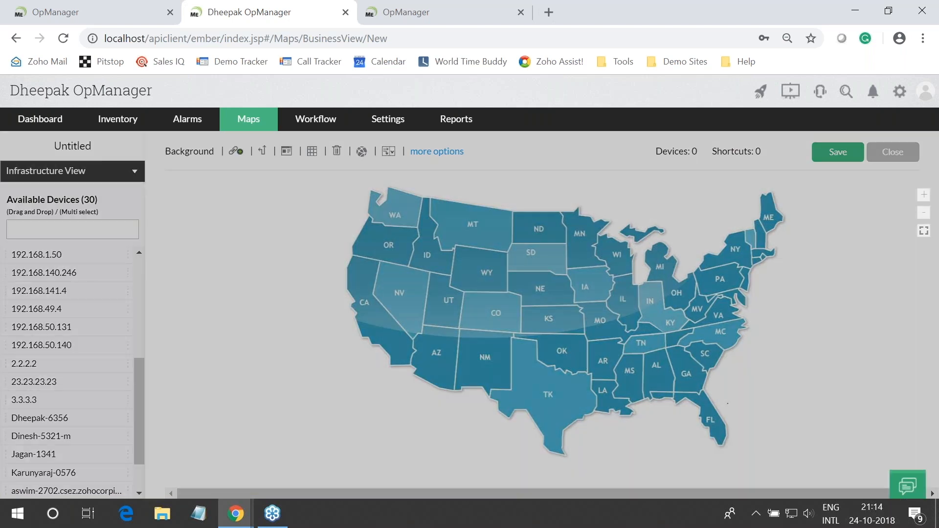
pyautogui.click(758, 212)
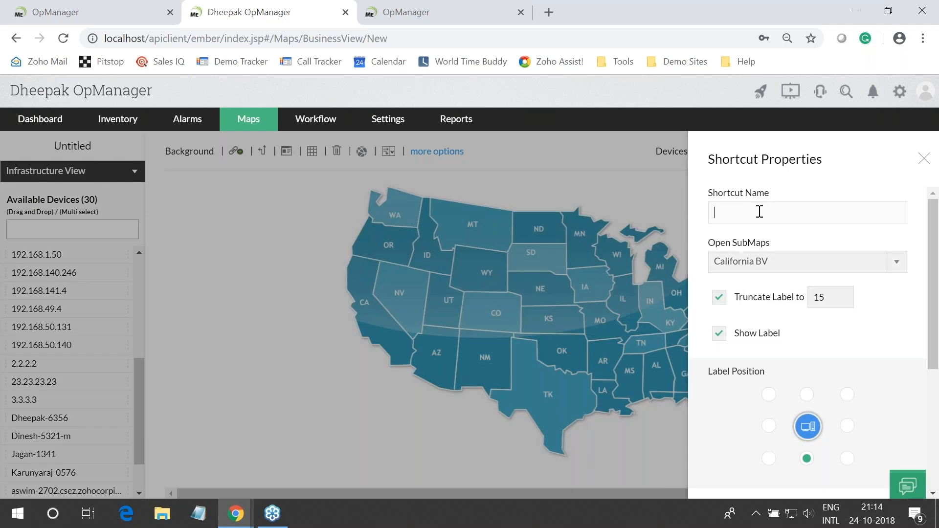
pyautogui.write('Cal')
pyautogui.scroll(-4, 733, 220)
pyautogui.click(750, 374)
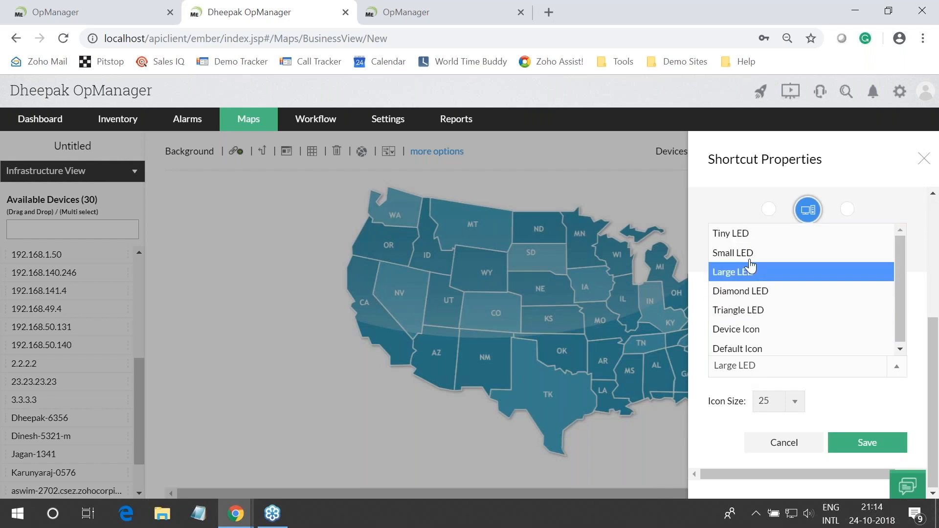
pyautogui.click(747, 276)
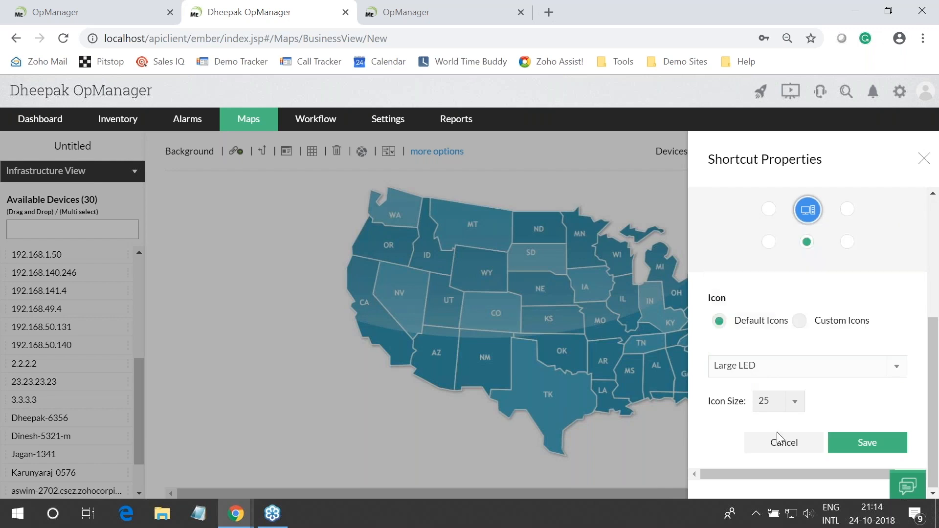
pyautogui.click(866, 444)
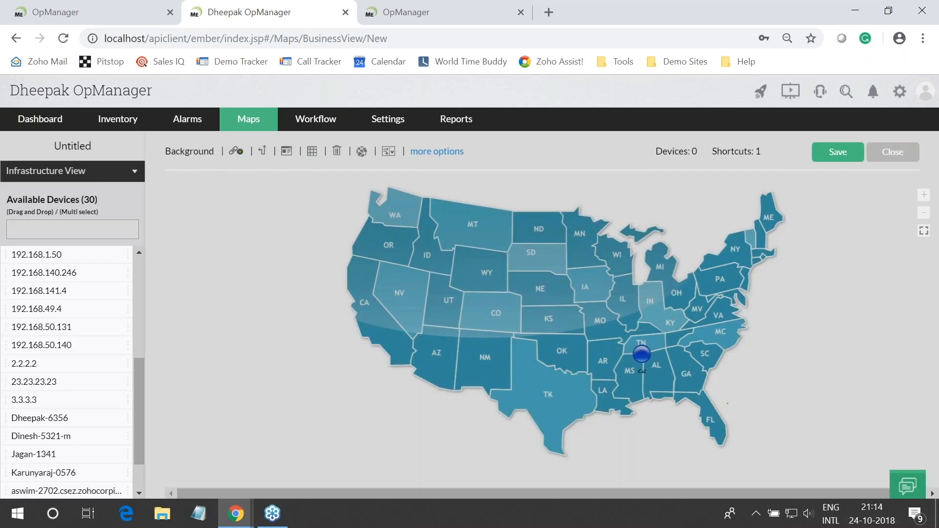
pyautogui.moveTo(641, 353); pyautogui.dragTo(381, 307)
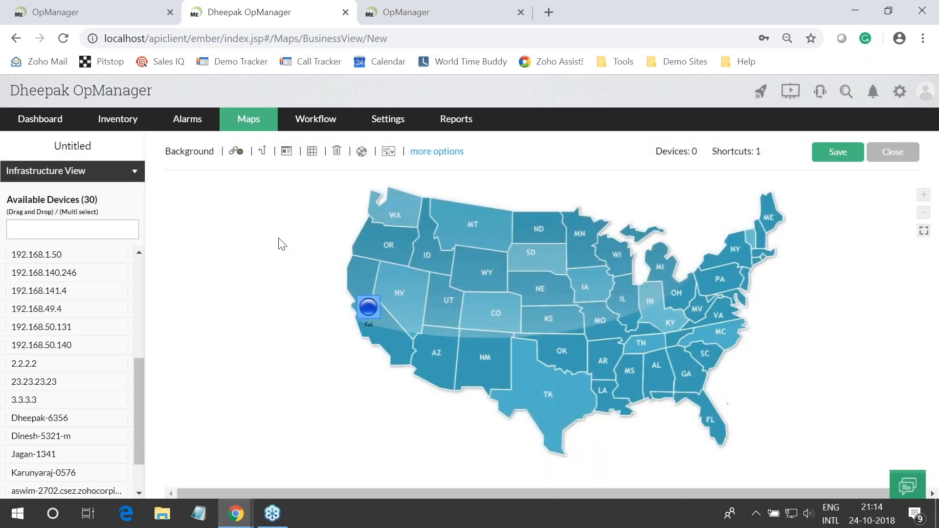
# Add a Triangle LED shortcut named NYC to New York Site and place it over New York
pyautogui.click(261, 150)
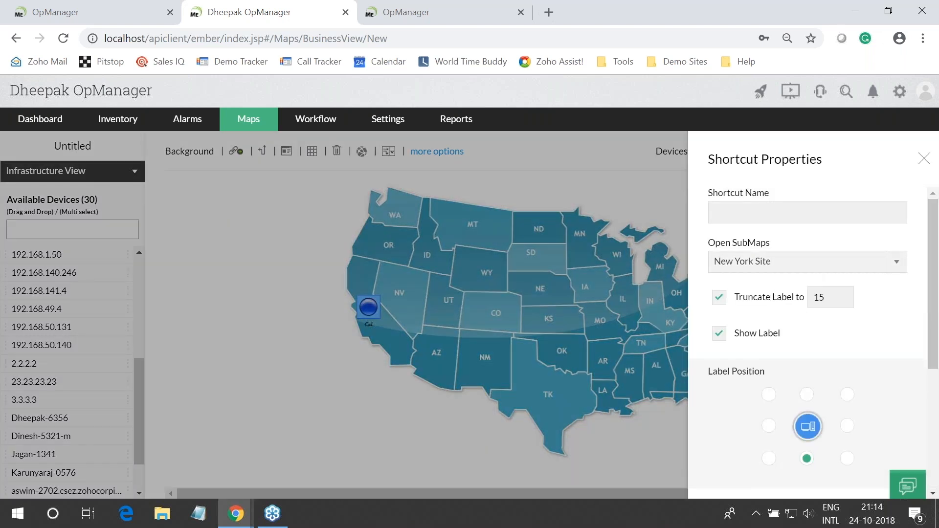
pyautogui.write('NYC')
pyautogui.scroll(-1, 776, 215)
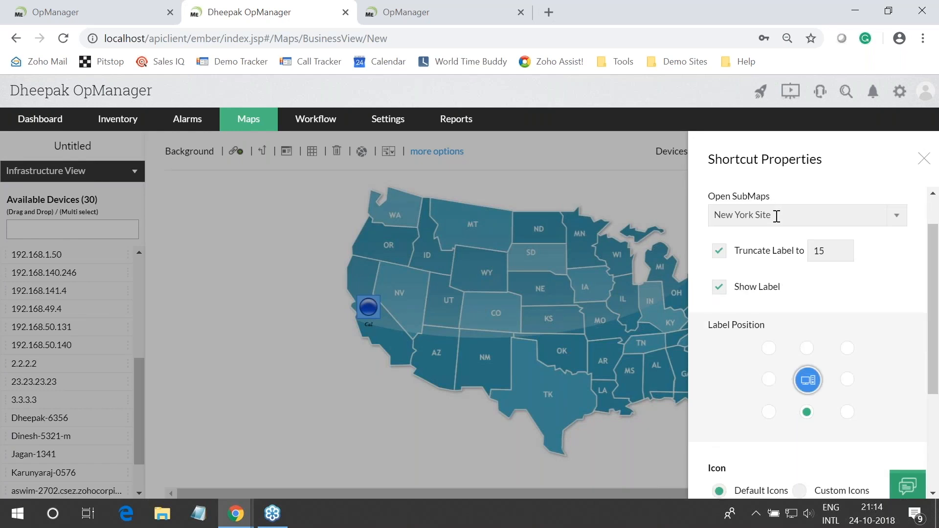
pyautogui.scroll(-3, 776, 216)
pyautogui.click(763, 366)
pyautogui.click(777, 314)
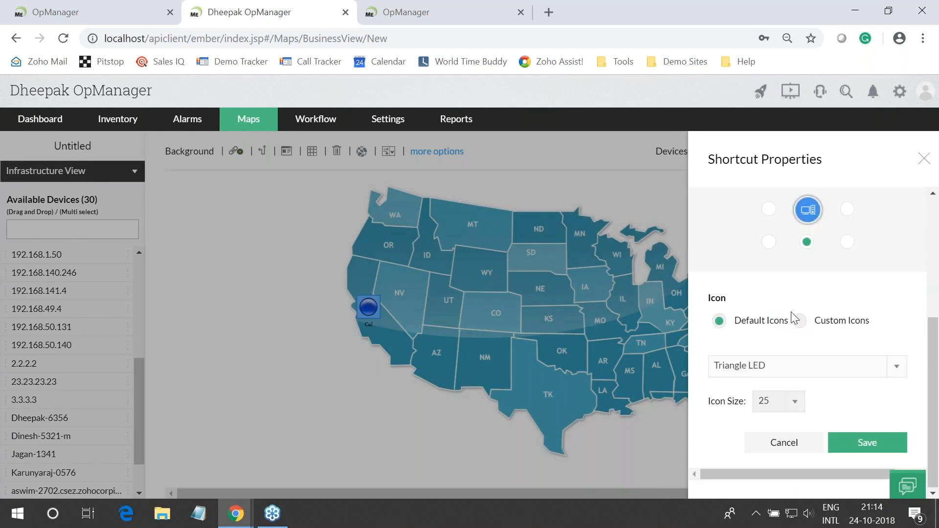
pyautogui.click(868, 448)
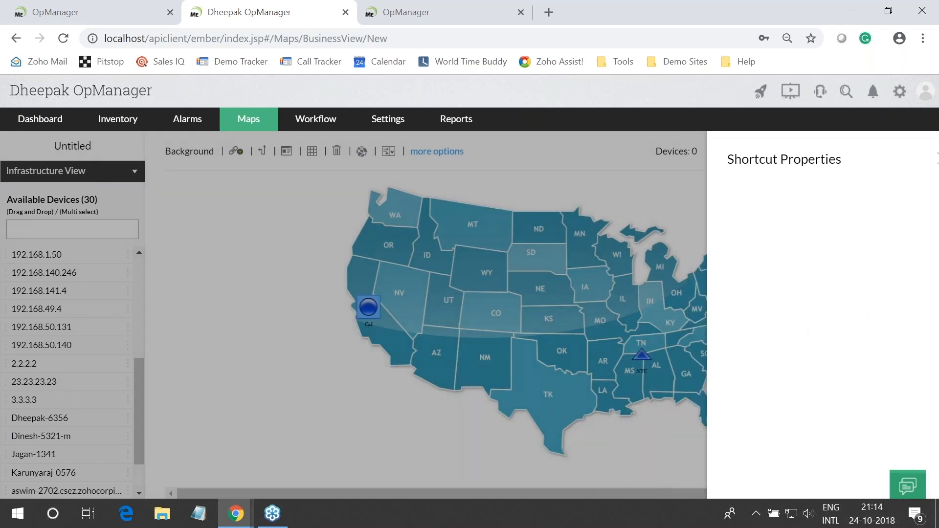
pyautogui.moveTo(642, 356); pyautogui.dragTo(739, 253)
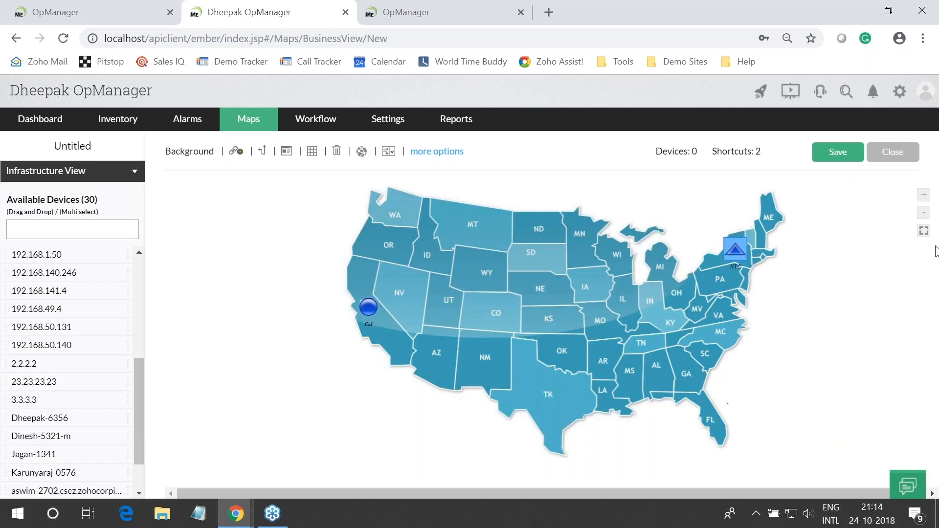
# Save the map under the name USA BV instead of Untitled
pyautogui.click(837, 151)
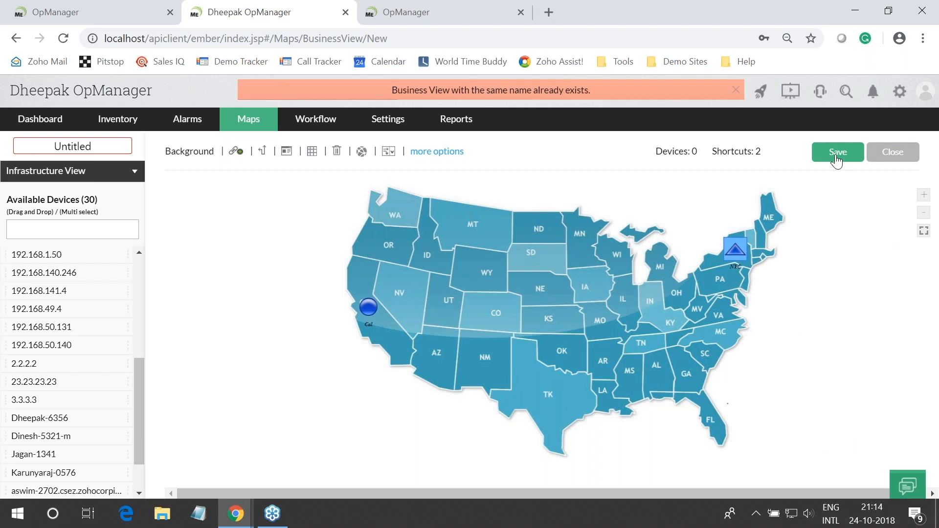
pyautogui.click(81, 146)
pyautogui.write('USA')
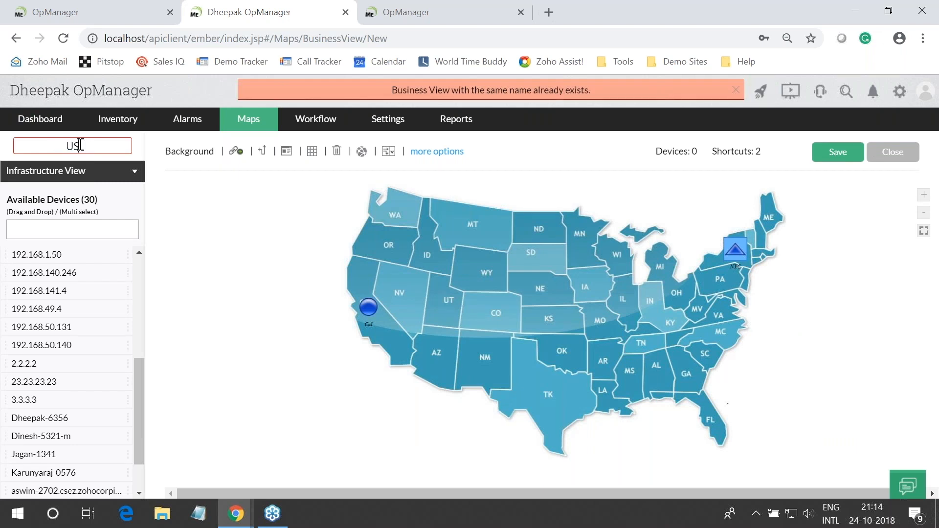
pyautogui.write(' BV')
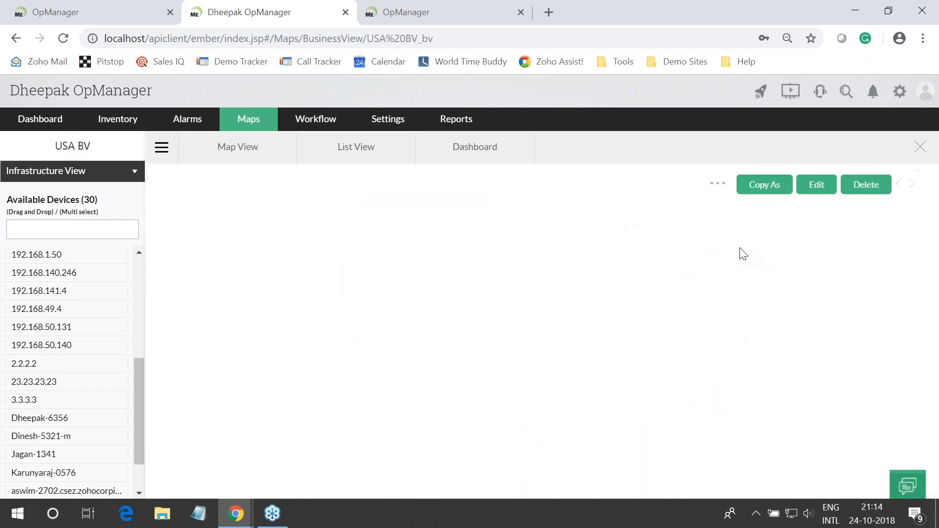
pyautogui.moveTo(382, 335)
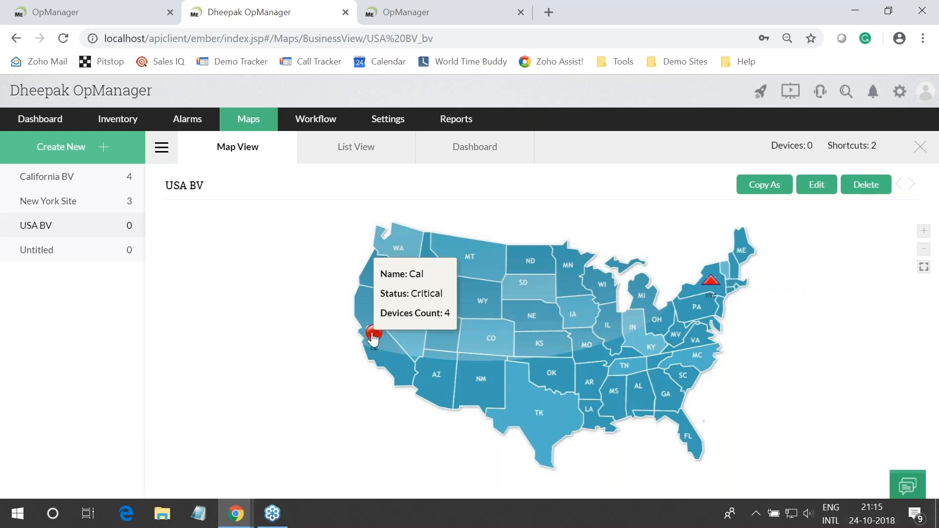
# Open the California BV submap through the Cal shortcut, then close its map view
pyautogui.click(373, 336)
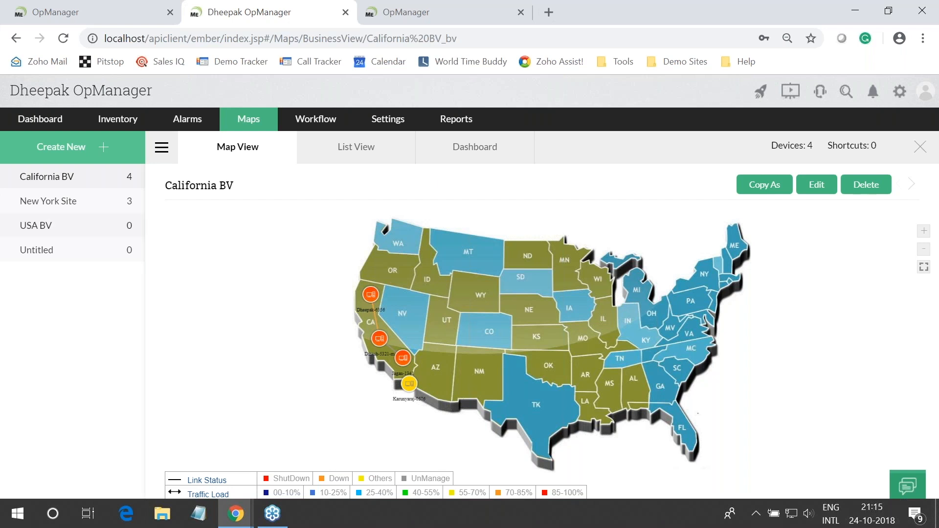
pyautogui.click(919, 148)
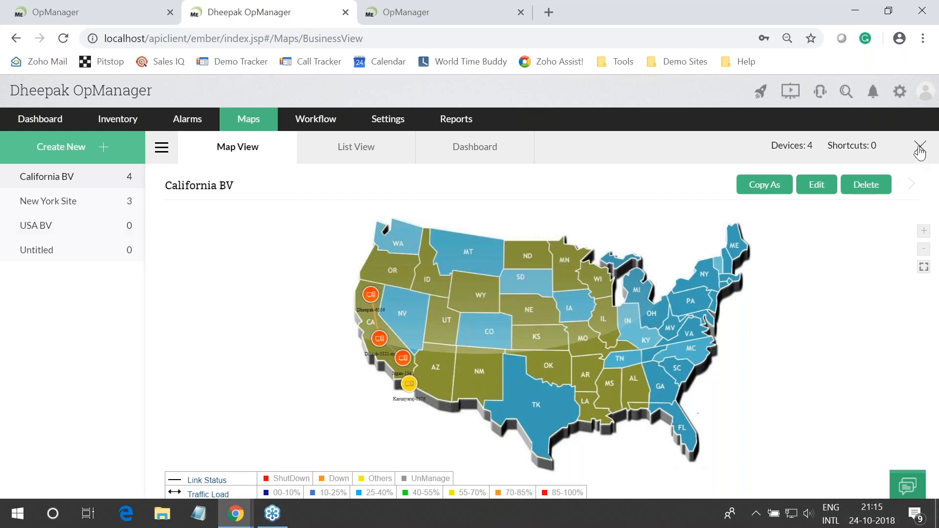
# Show the Business views slide, then return to the OpManager browser window
pyautogui.hotkey('alt', 'Tab')
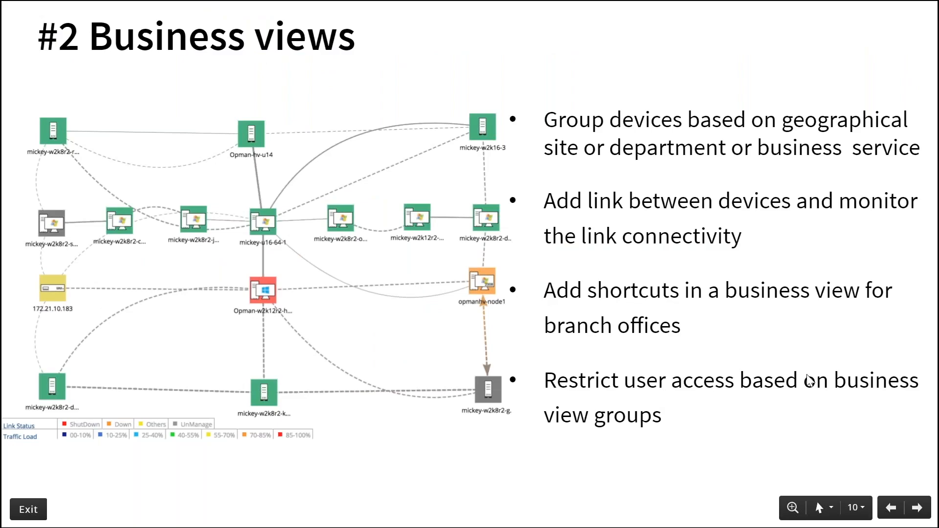
pyautogui.hotkey('alt', 'Tab')
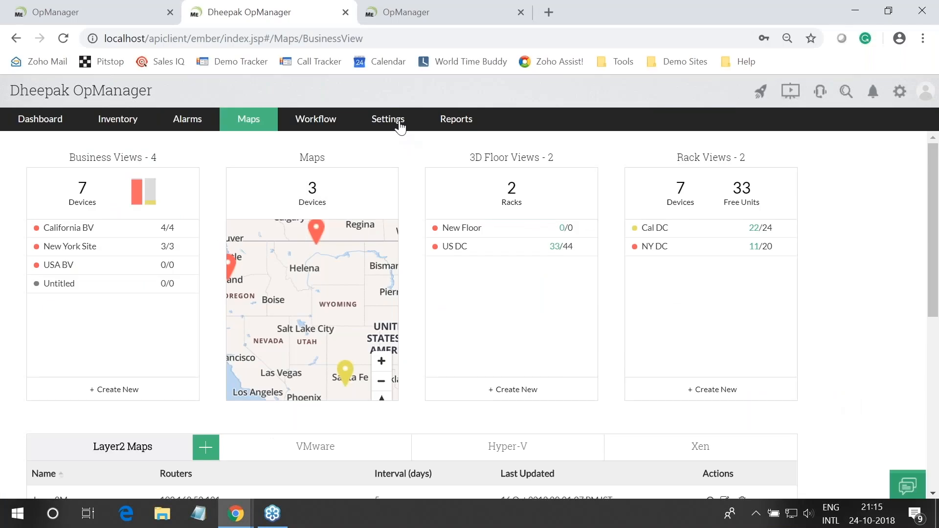
# Go to Settings > Basic Settings > User Management and start adding a new user
pyautogui.moveTo(400, 127)
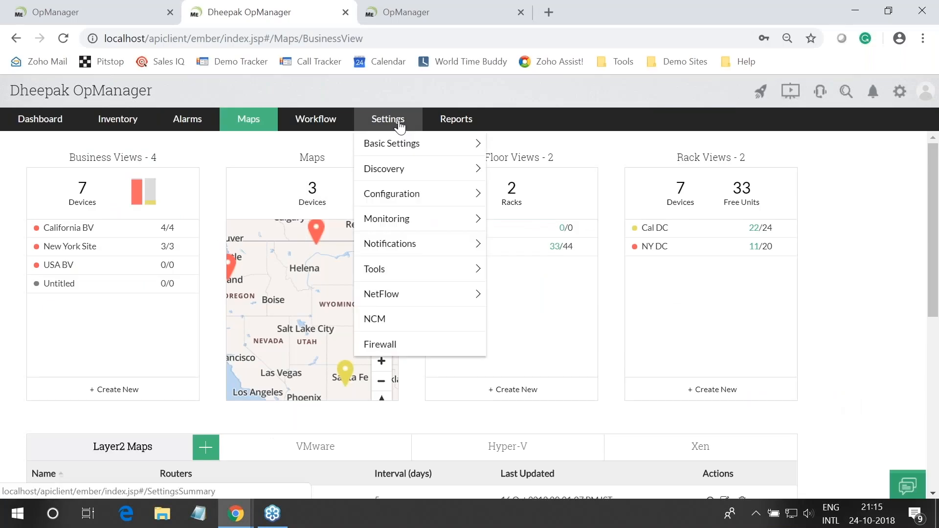
pyautogui.moveTo(402, 149)
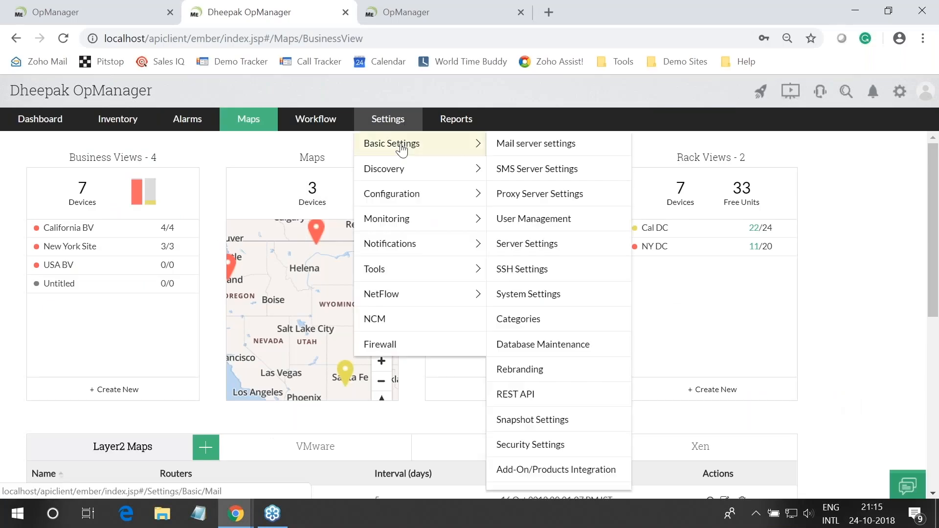
pyautogui.click(534, 225)
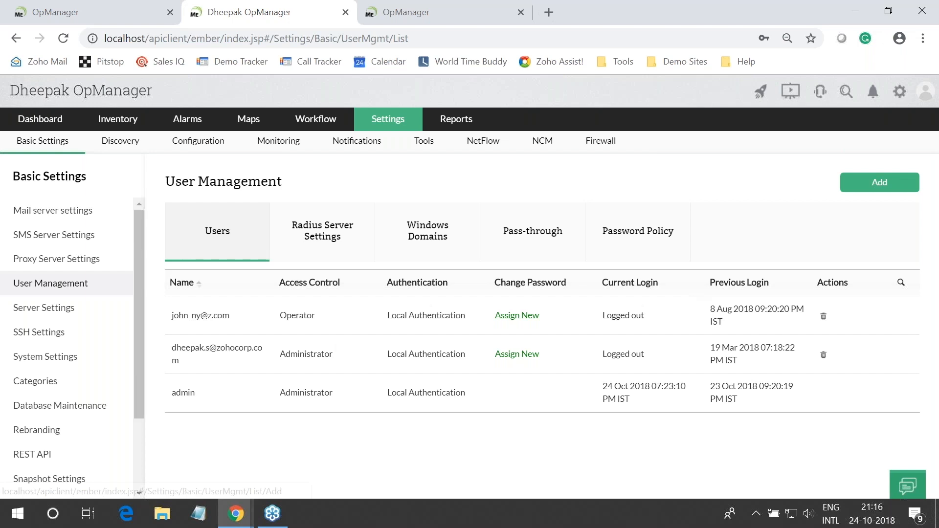
pyautogui.click(867, 186)
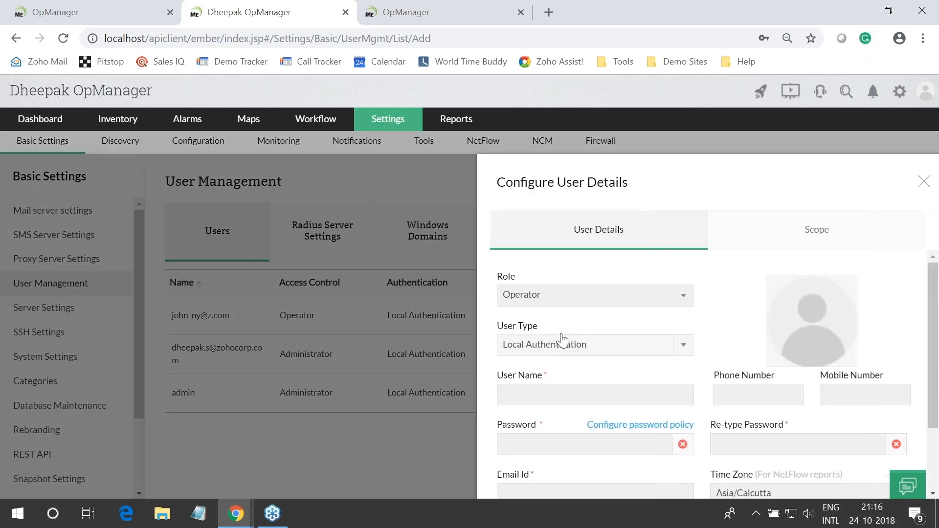
# Set the new user's role to Operator, enter a user name, and enter a matching password twice
pyautogui.click(537, 294)
pyautogui.click(541, 336)
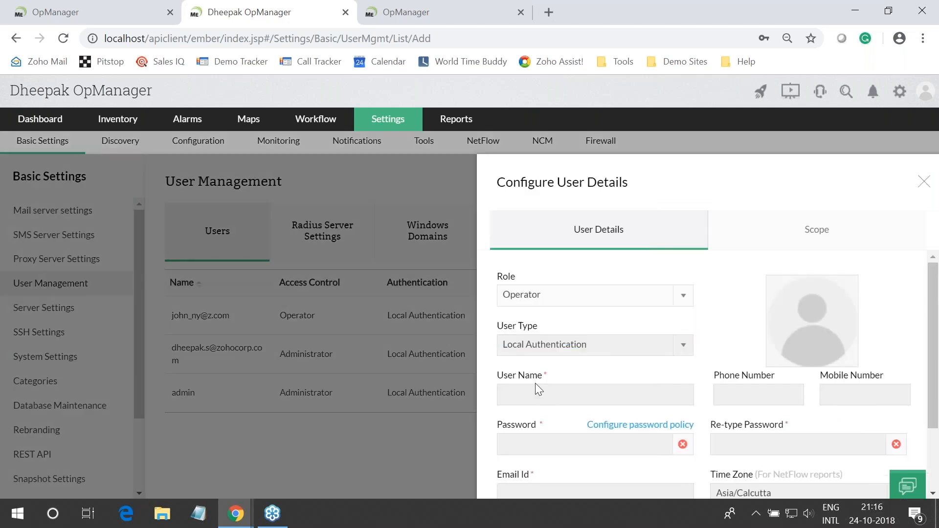
pyautogui.click(605, 395)
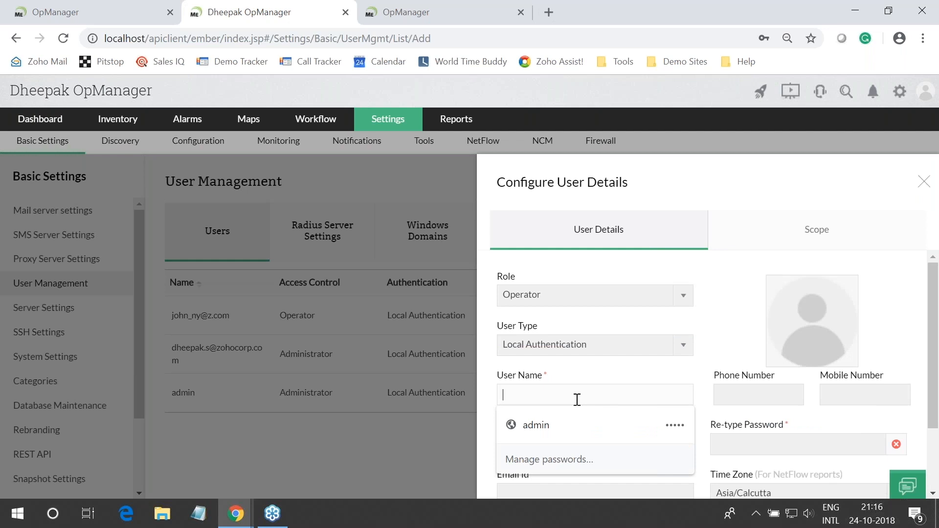
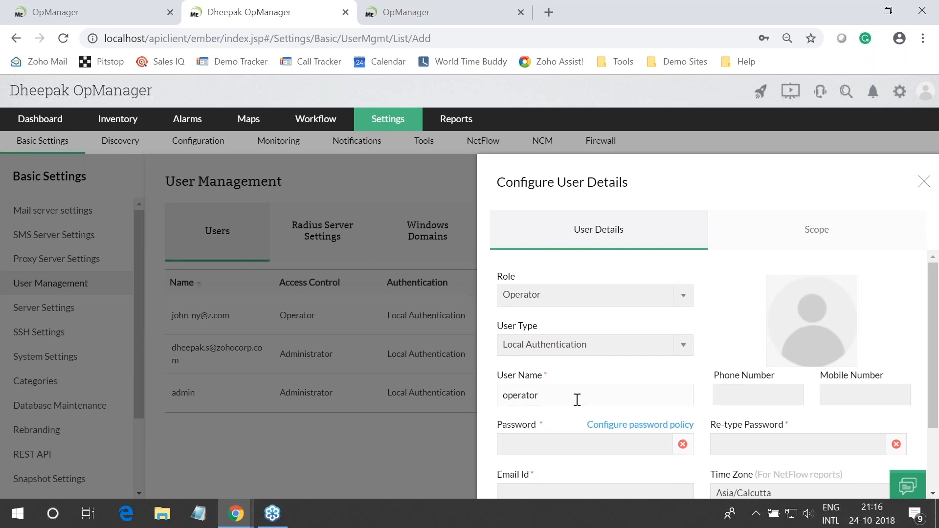
pyautogui.hotkey('ctrl', 'a')
pyautogui.hotkey('ctrl', 'c')
pyautogui.click(562, 445)
pyautogui.write('admin123')
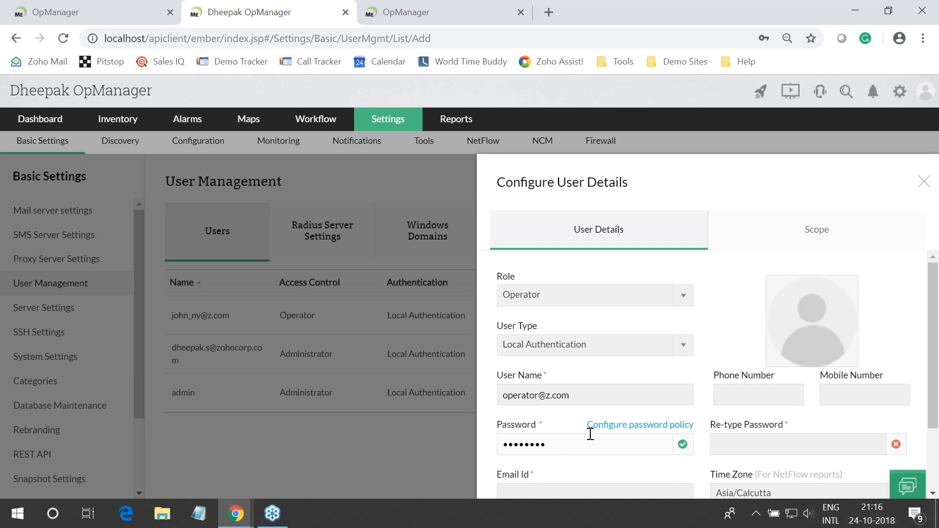
pyautogui.click(772, 451)
pyautogui.write('admin123')
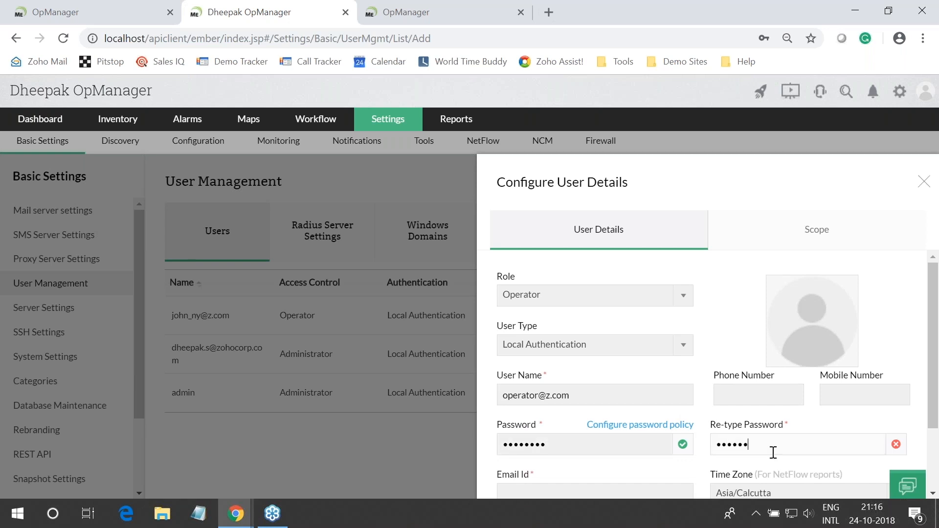
# Paste the user name into the required e-mail field and continue to the scope step
pyautogui.scroll(-1, 772, 452)
pyautogui.scroll(-2, 773, 452)
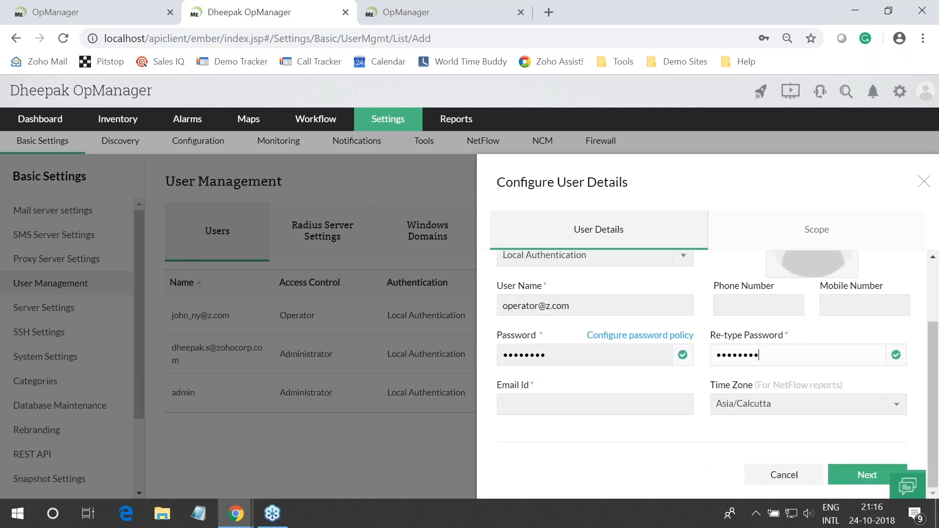
pyautogui.scroll(3, 733, 362)
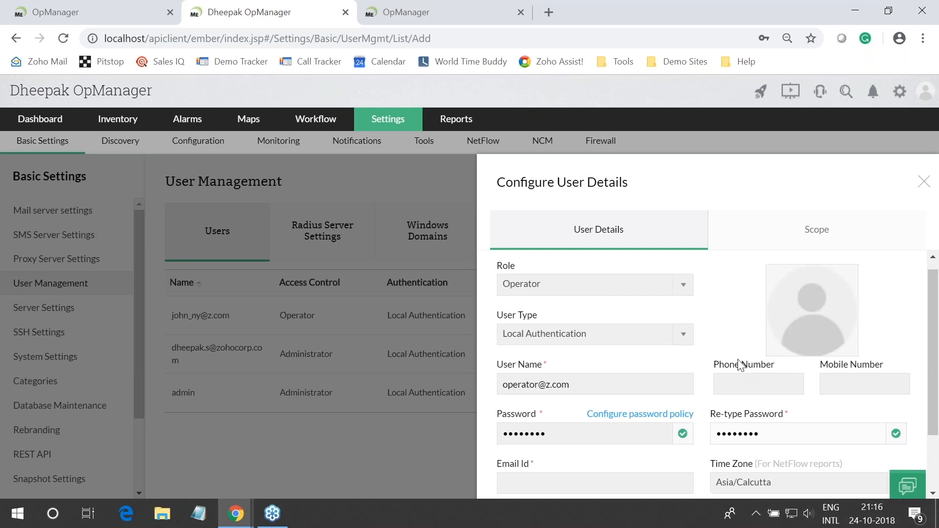
pyautogui.scroll(-2, 853, 482)
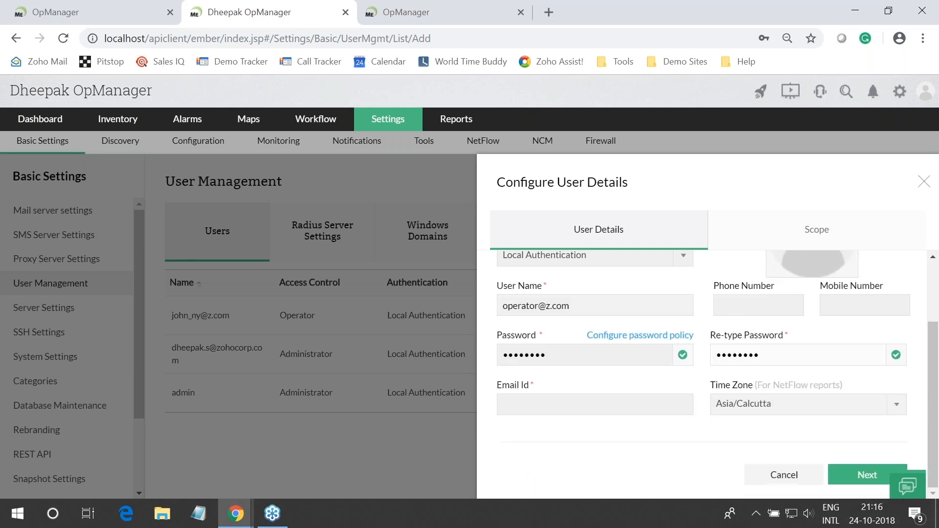
pyautogui.click(849, 475)
pyautogui.click(552, 409)
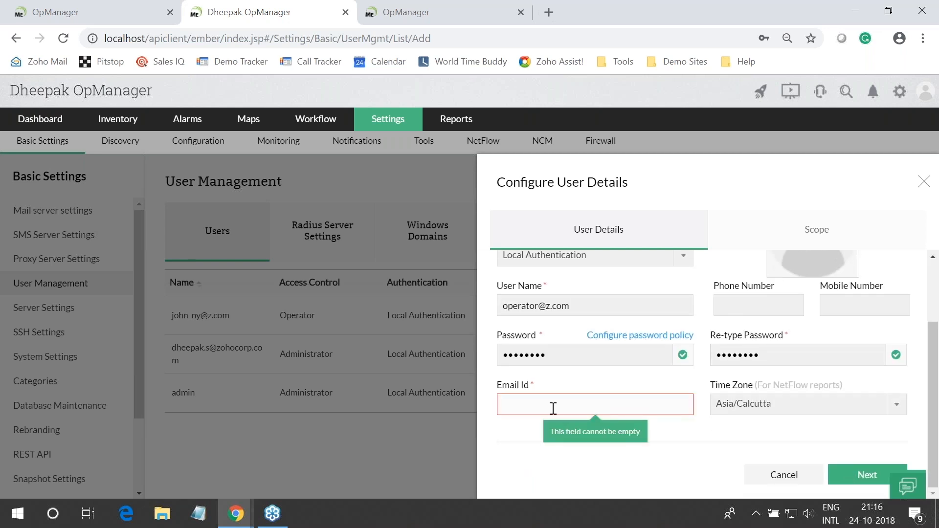
pyautogui.hotkey('ctrl', 'v')
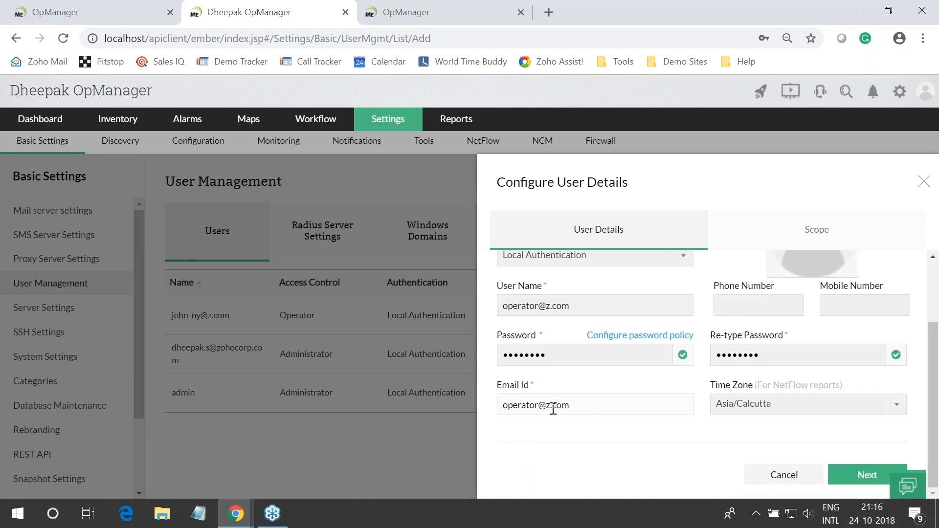
pyautogui.click(869, 475)
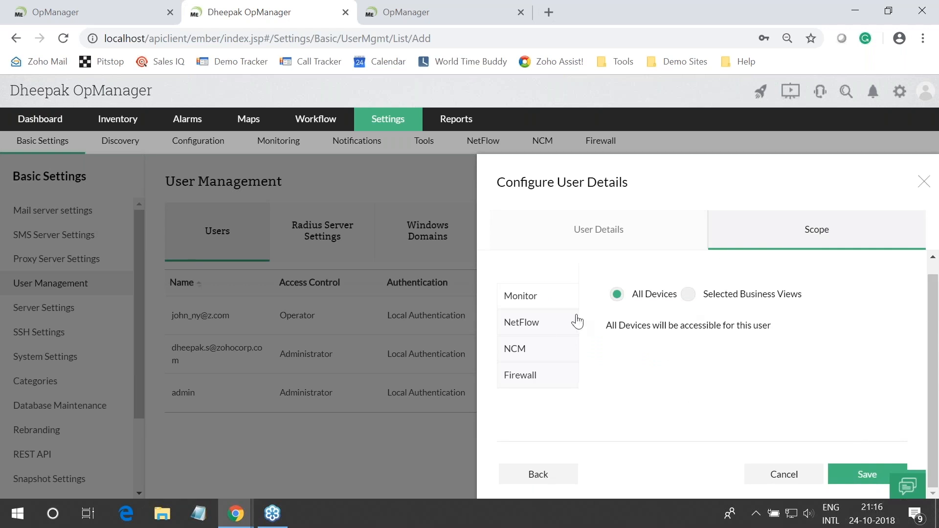
# Limit the operator's scope to Selected Business Views with California BV ticked, and save the user
pyautogui.scroll(1, 694, 309)
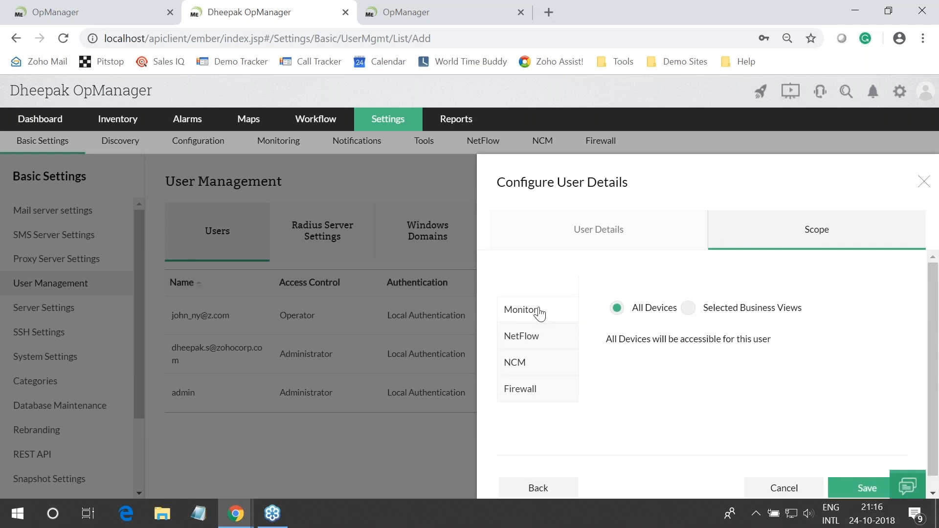
pyautogui.click(689, 308)
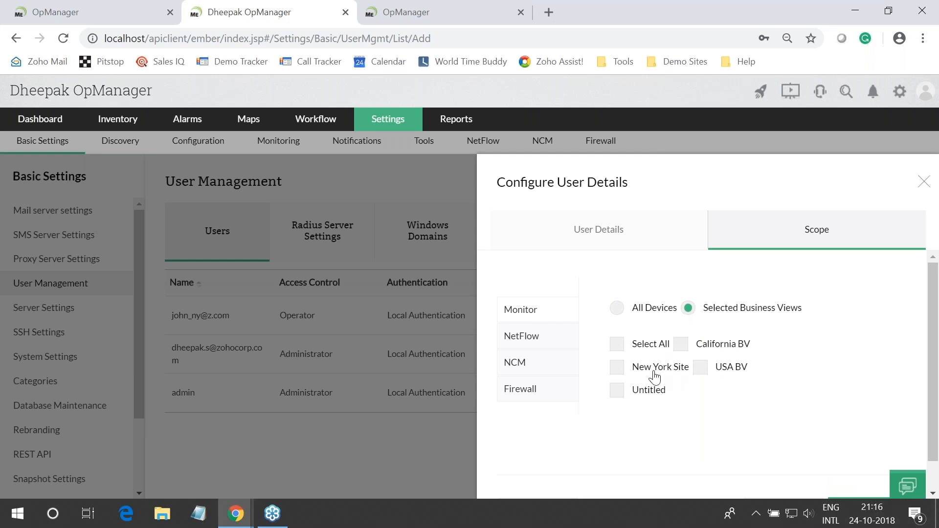
pyautogui.click(680, 346)
pyautogui.scroll(-1, 714, 352)
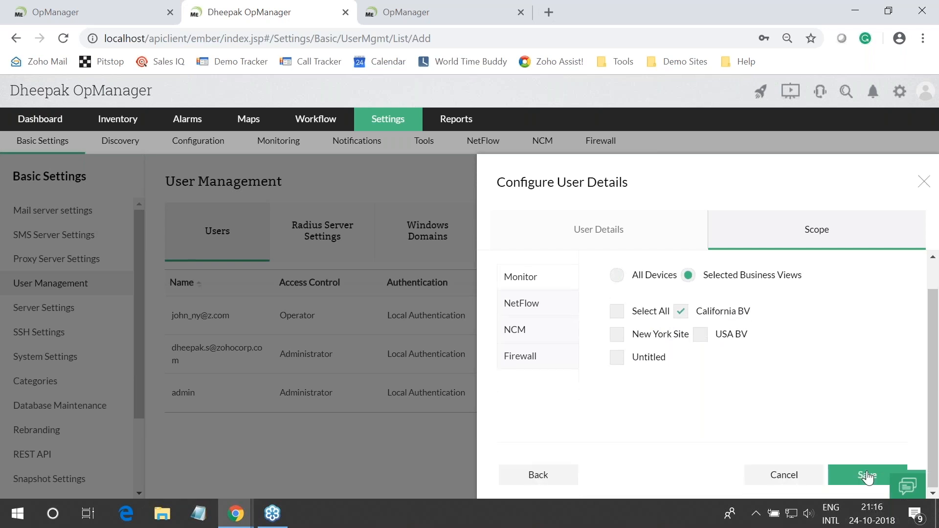
pyautogui.click(867, 476)
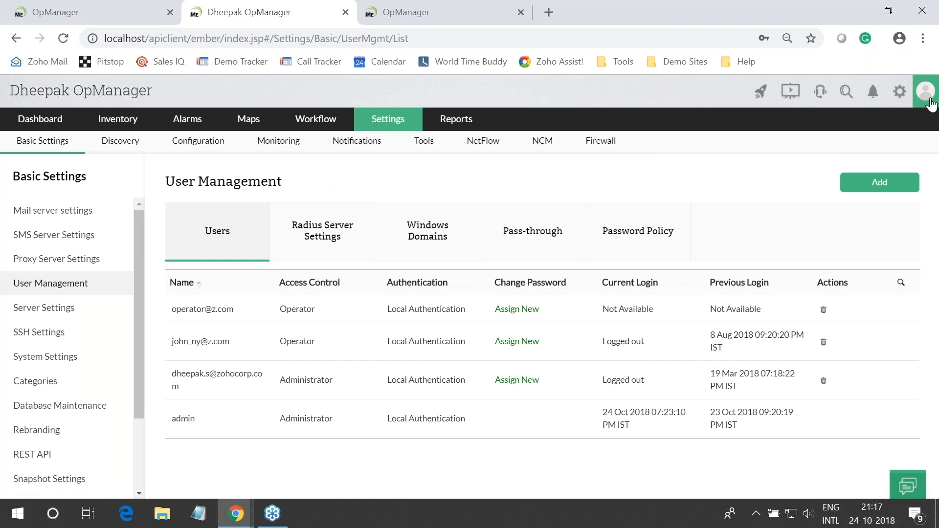
# Sign out of the admin account and log in with the new operator's credentials
pyautogui.click(929, 100)
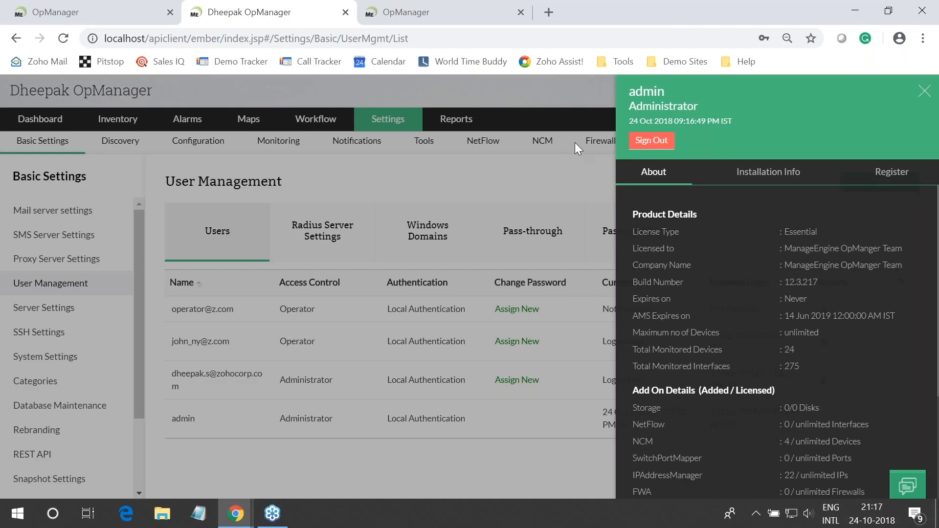
pyautogui.click(650, 141)
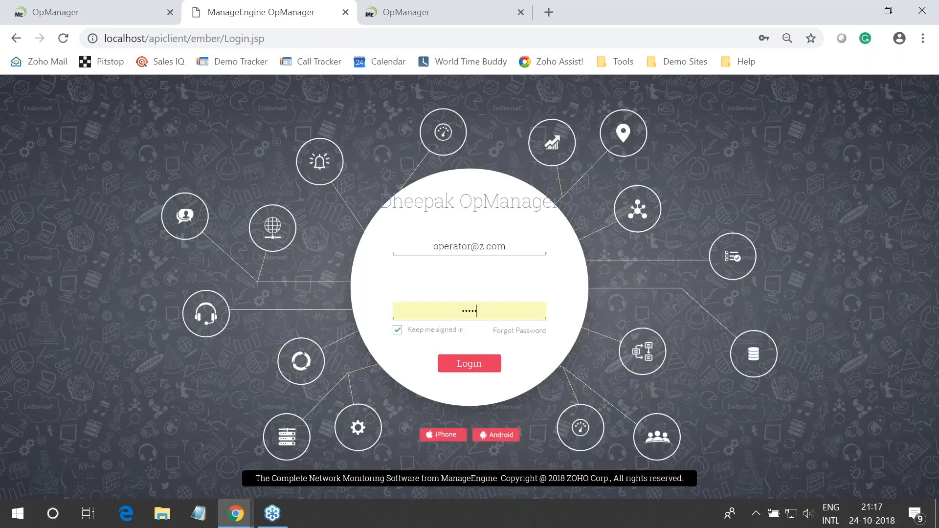
pyautogui.write('tor')
pyautogui.press('Return')
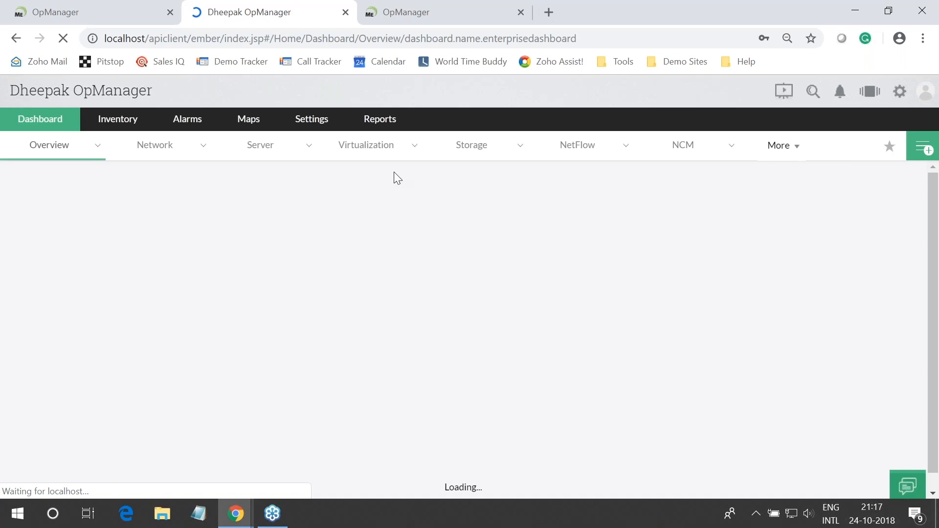
# Check the operator's Inventory and Maps, confirming only the California BV business view is visible
pyautogui.moveTo(139, 125)
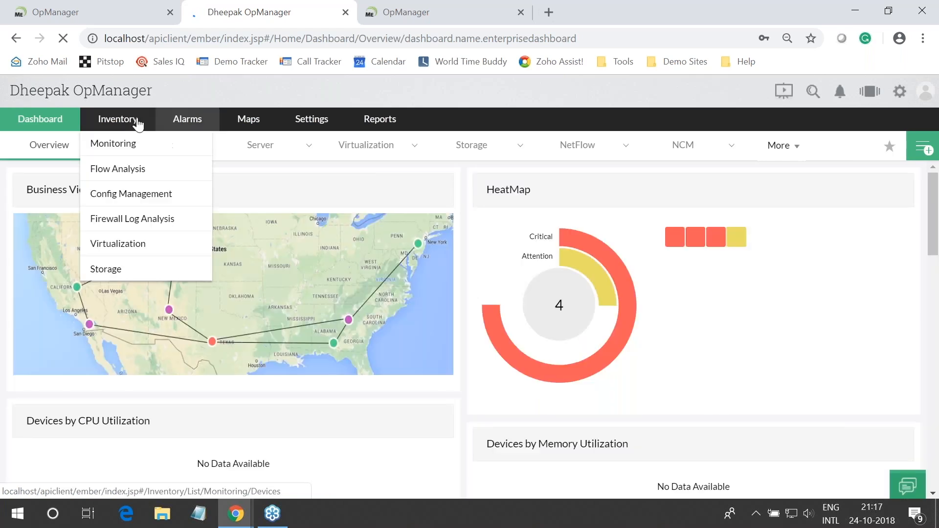
pyautogui.click(138, 126)
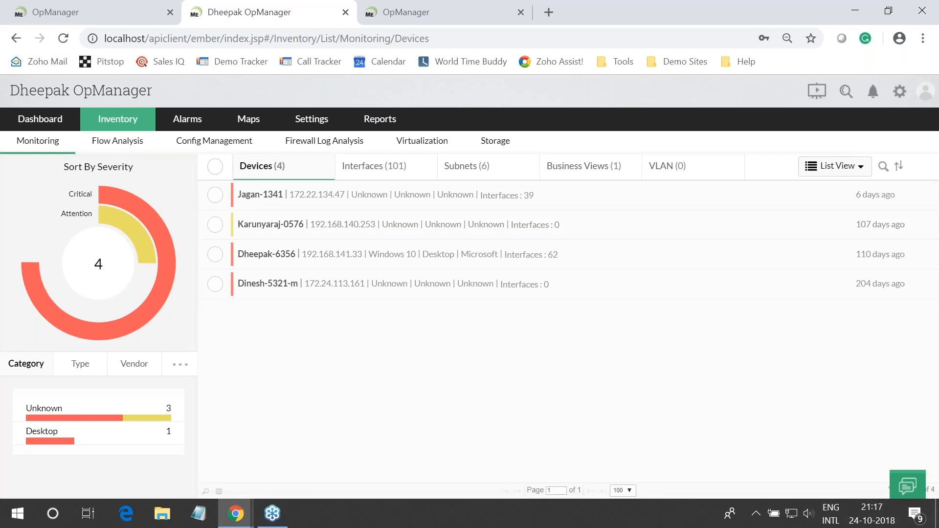
pyautogui.click(248, 119)
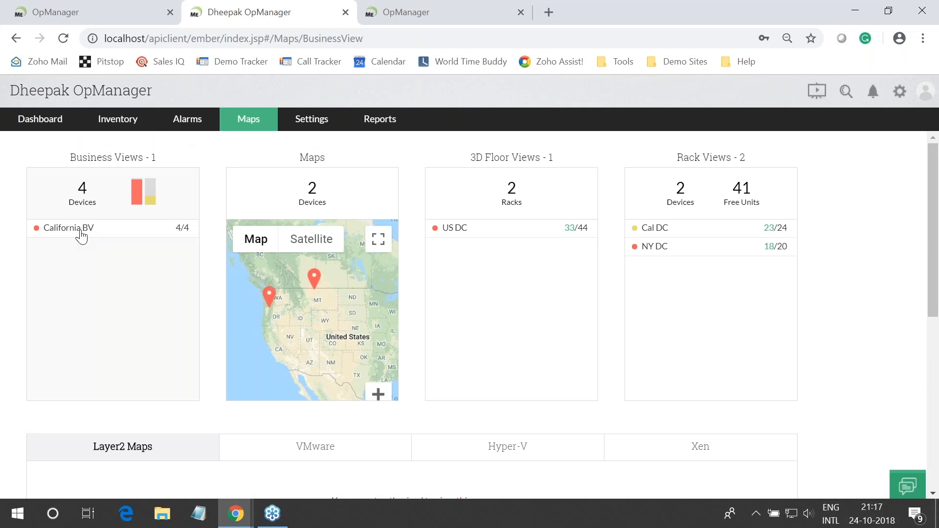
pyautogui.click(81, 237)
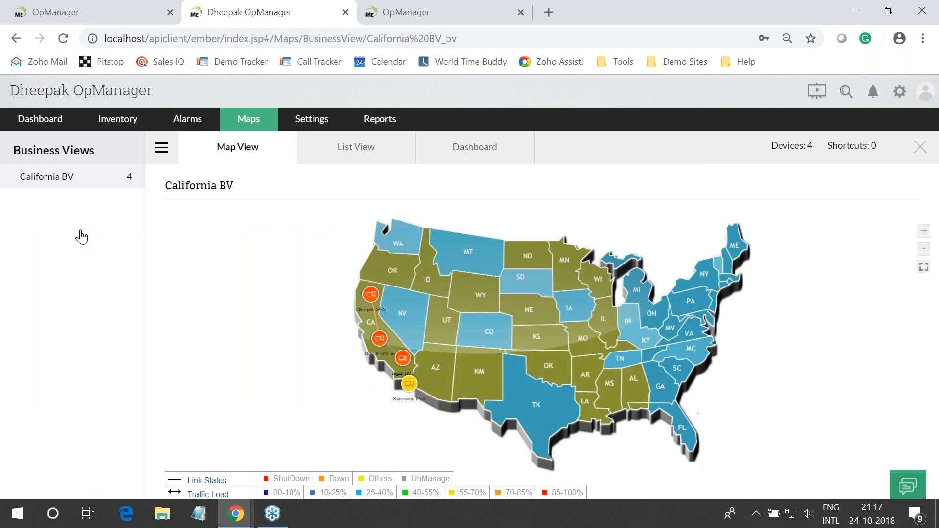
# Sign out of the operator account and advance the slides to '#3 Google maps'
pyautogui.click(922, 94)
pyautogui.click(655, 142)
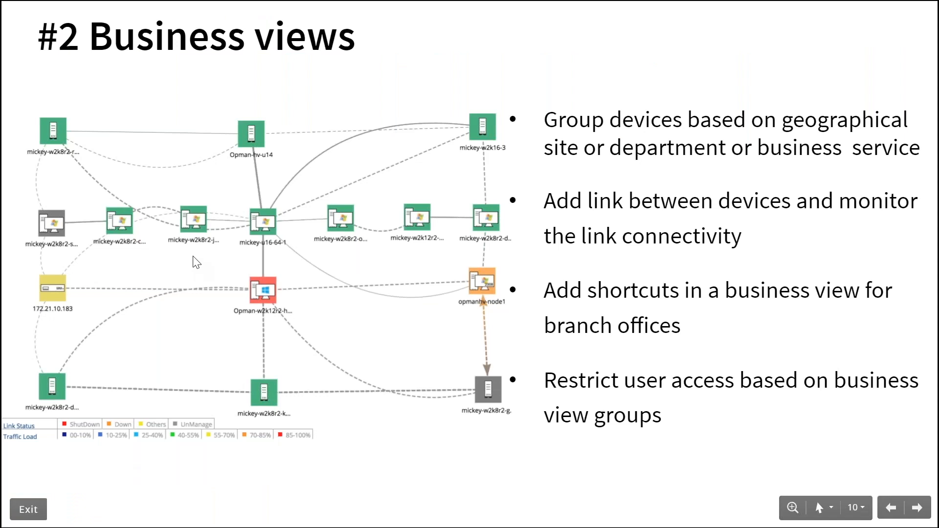
pyautogui.press('Right')
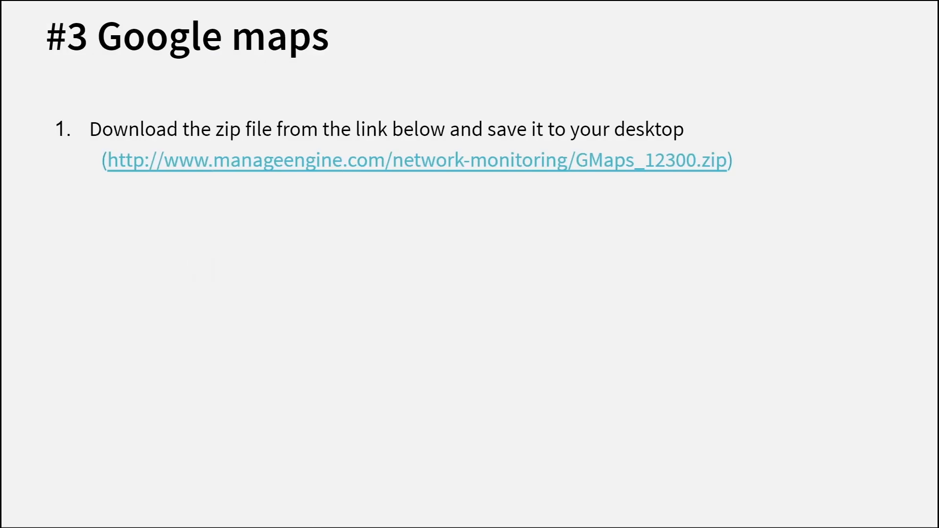
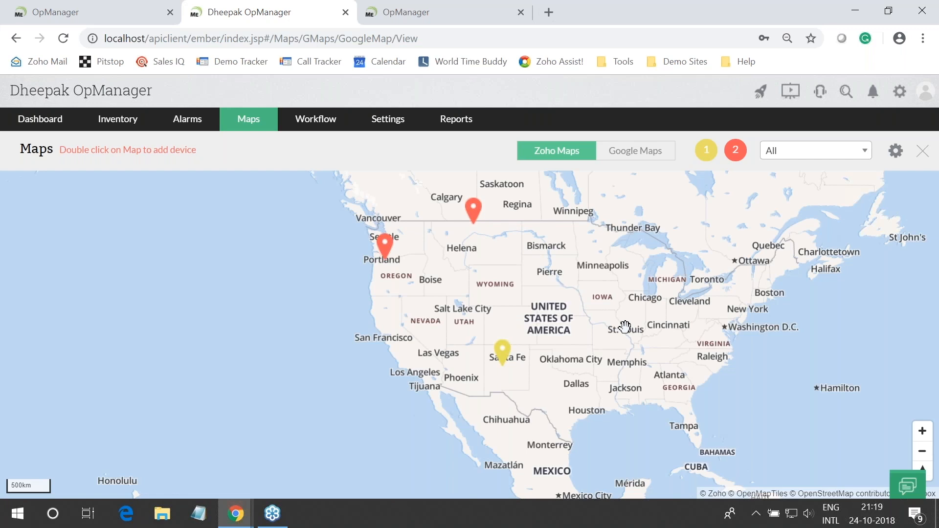
# Zoom into western North America and add a device found by searching 'as' near Sacramento
pyautogui.scroll(1, 625, 327)
pyautogui.scroll(1, 625, 326)
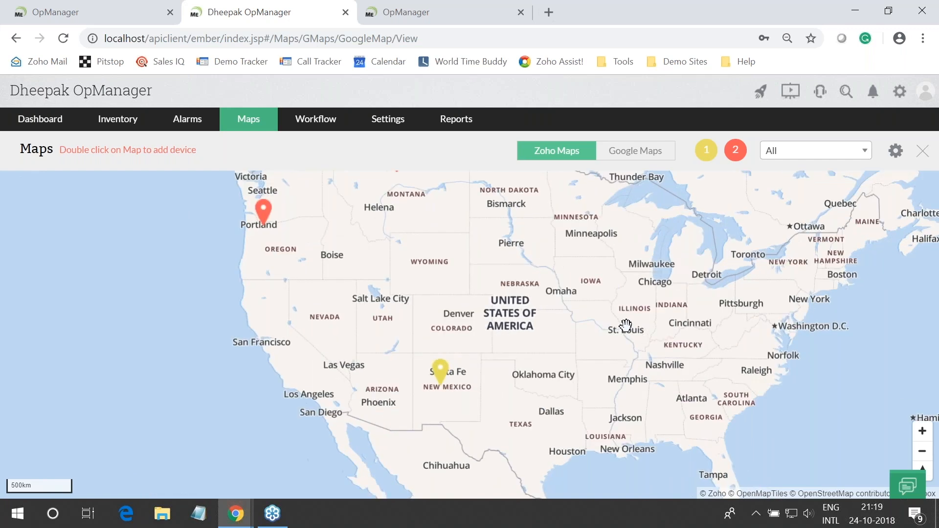
pyautogui.scroll(1, 625, 327)
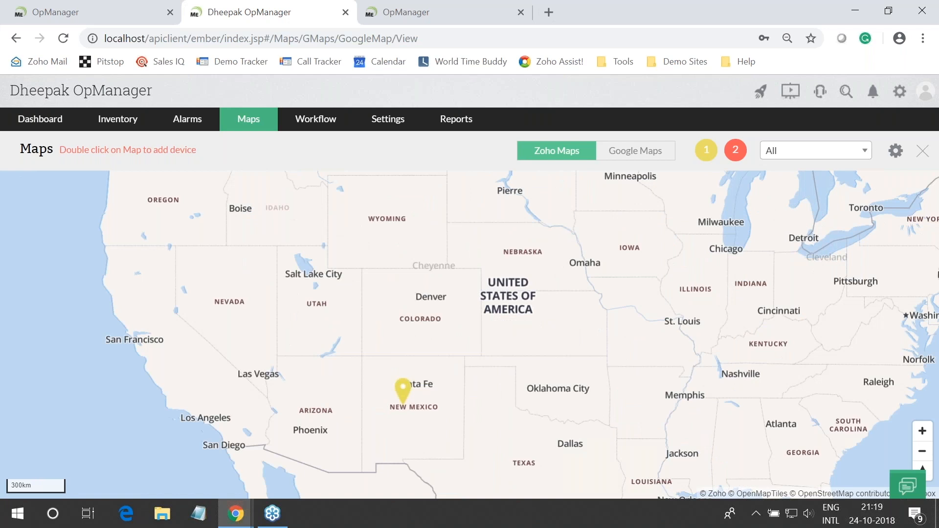
pyautogui.moveTo(426, 192); pyautogui.dragTo(461, 250)
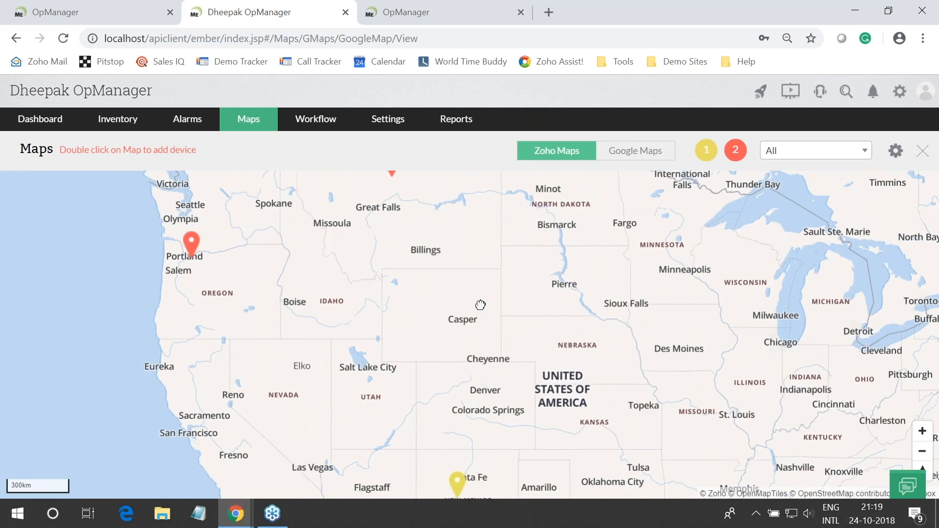
pyautogui.moveTo(481, 305); pyautogui.dragTo(402, 265)
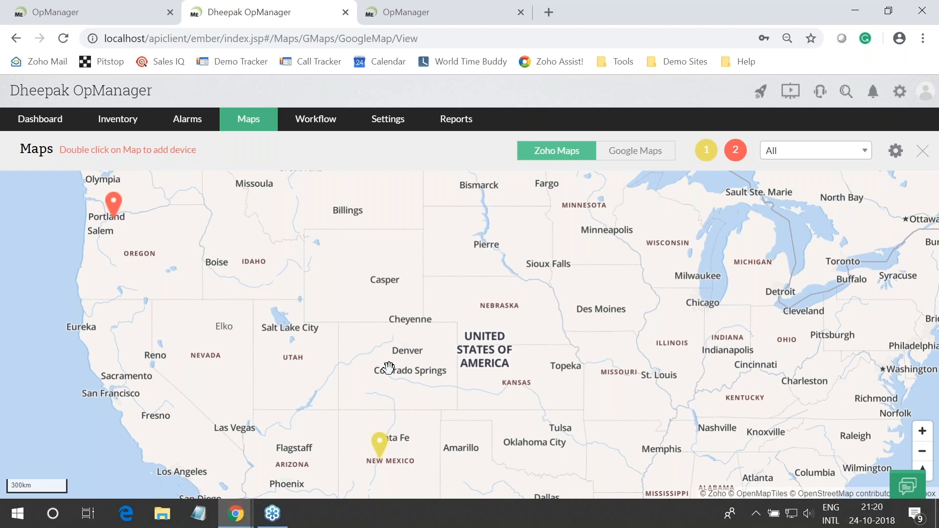
pyautogui.moveTo(388, 367); pyautogui.dragTo(503, 113)
pyautogui.doubleClick(204, 236)
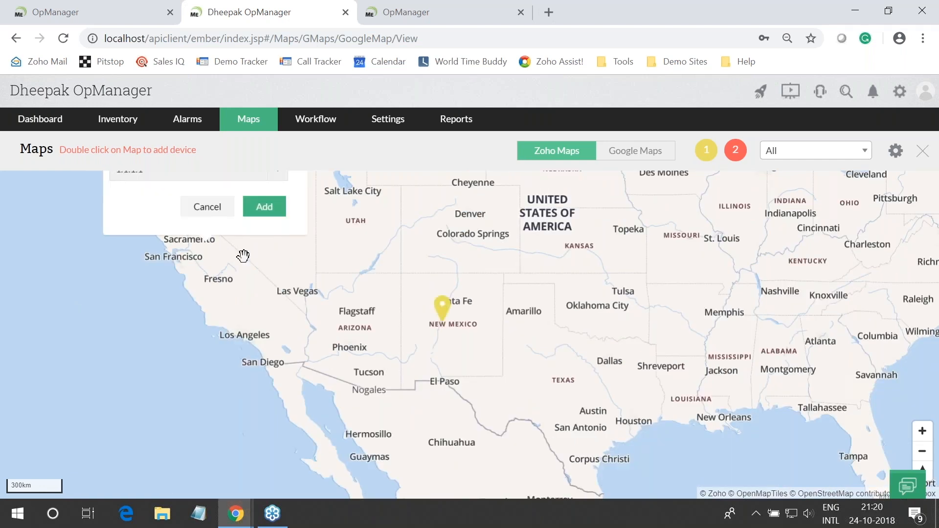
pyautogui.scroll(1, 271, 273)
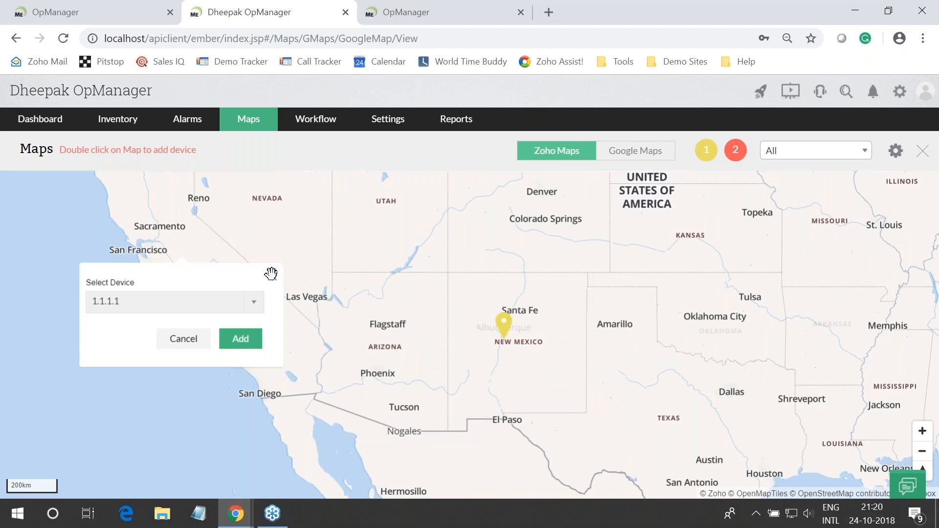
pyautogui.click(225, 297)
pyautogui.write('as')
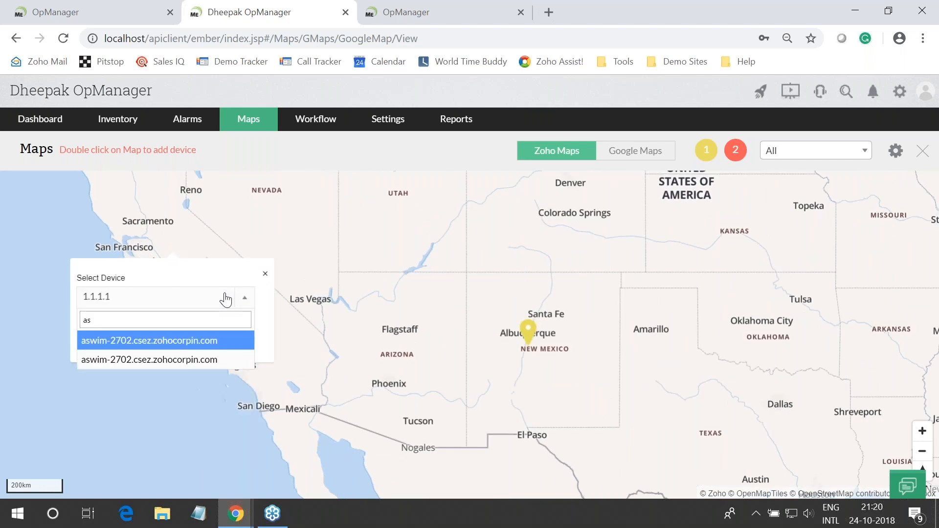
pyautogui.click(147, 340)
pyautogui.click(226, 335)
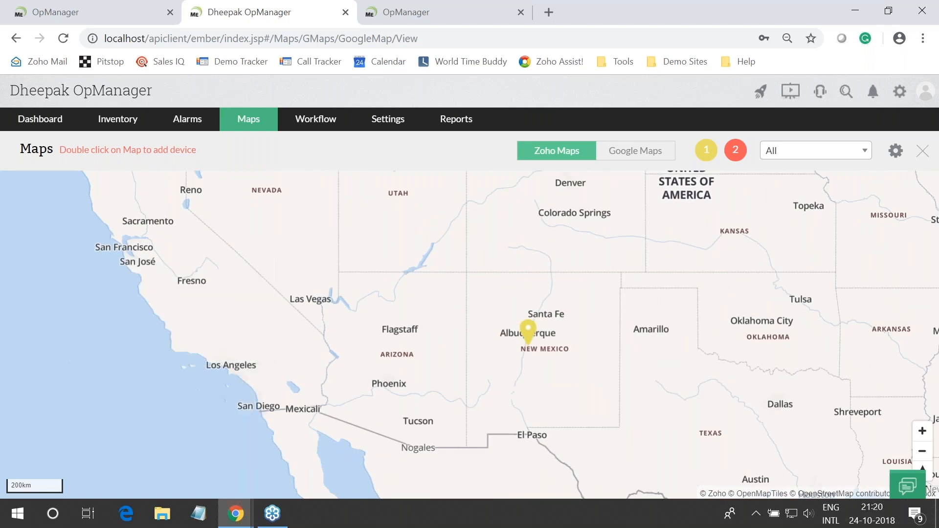
# Show the new device's name label, cancel the delete prompt, and recheck its details
pyautogui.click(141, 320)
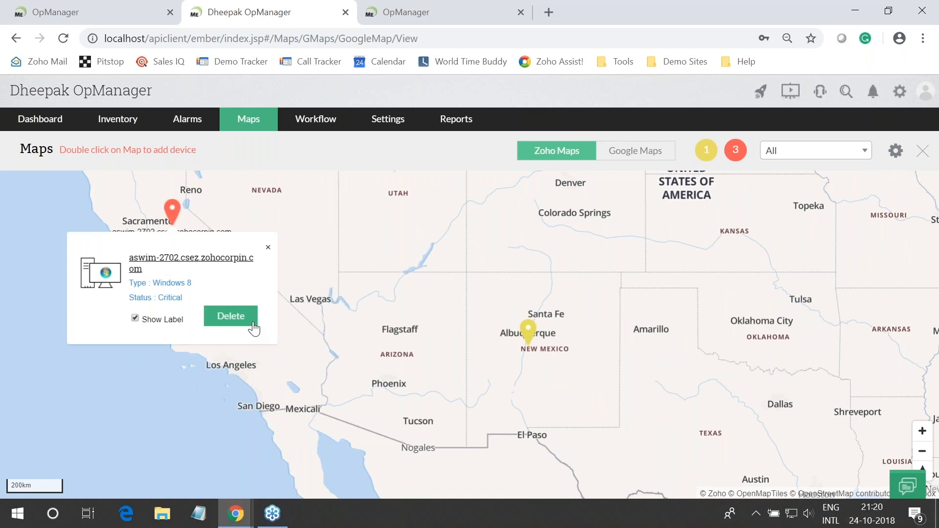
pyautogui.click(250, 323)
pyautogui.press('Return')
pyautogui.click(268, 247)
pyautogui.click(172, 211)
pyautogui.click(304, 331)
# Zoom out, view the Seattle device's details, and pan the map toward Europe and Asia
pyautogui.scroll(-1, 304, 331)
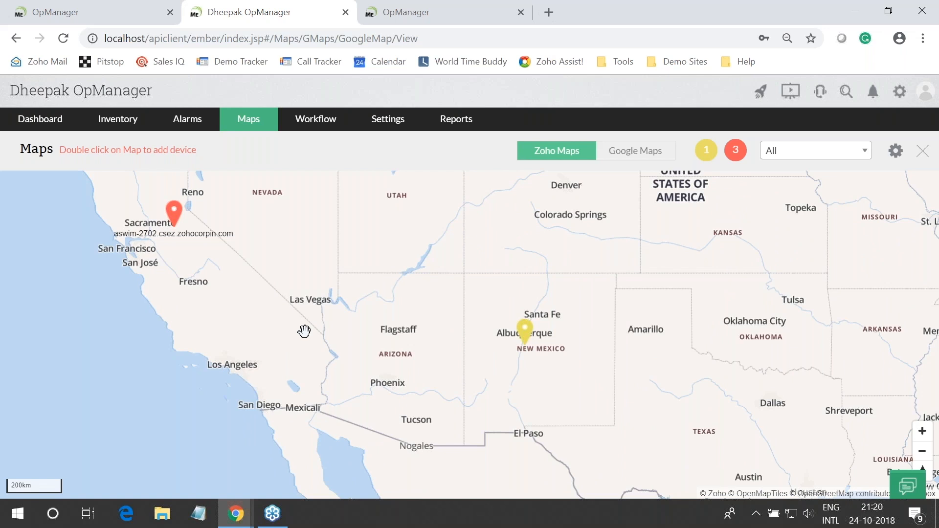
pyautogui.scroll(-2, 304, 332)
pyautogui.scroll(-1, 380, 327)
pyautogui.click(287, 272)
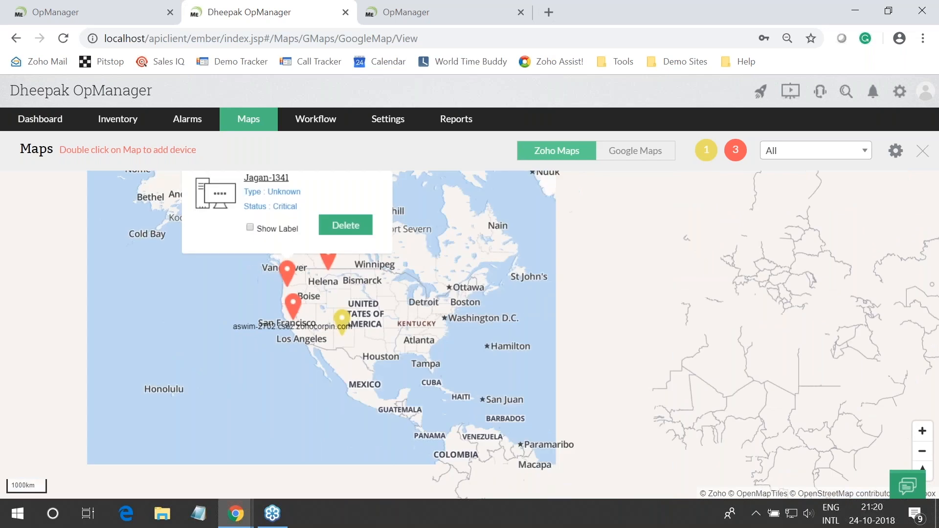
pyautogui.click(392, 339)
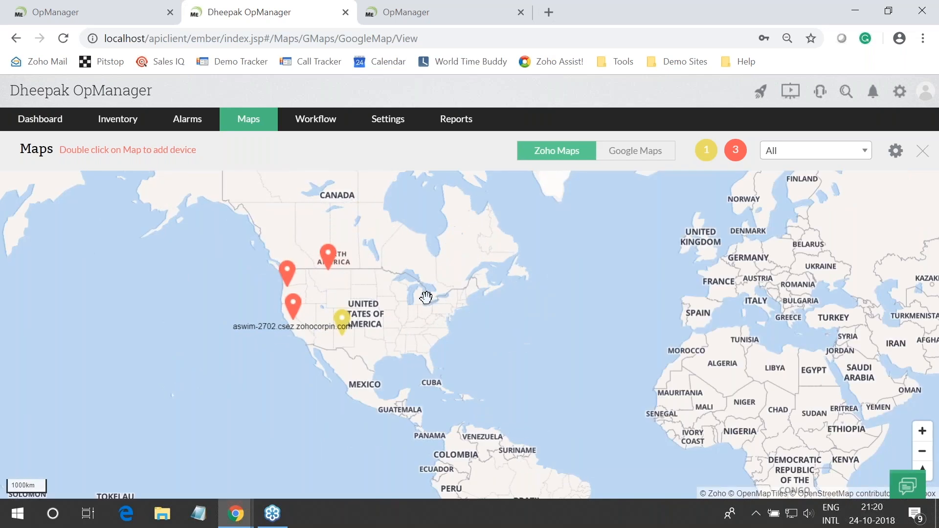
pyautogui.moveTo(425, 297); pyautogui.dragTo(348, 317)
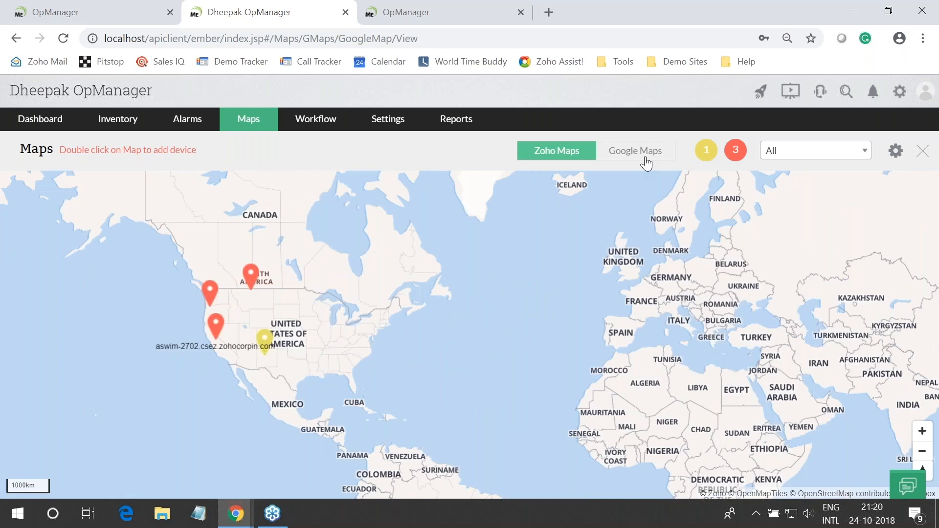
# Switch the map to Google Maps tiles, zoom into the United States, then revert to Zoho maps
pyautogui.click(635, 151)
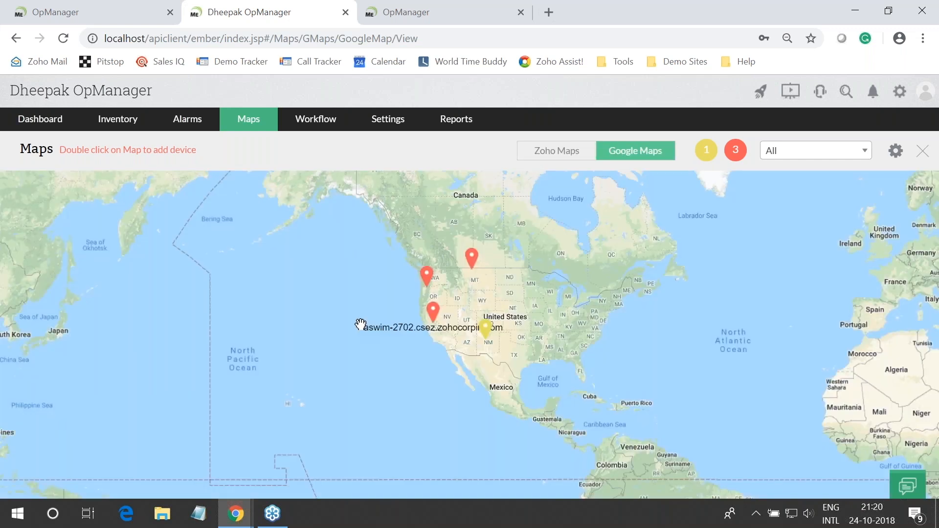
pyautogui.scroll(2, 543, 347)
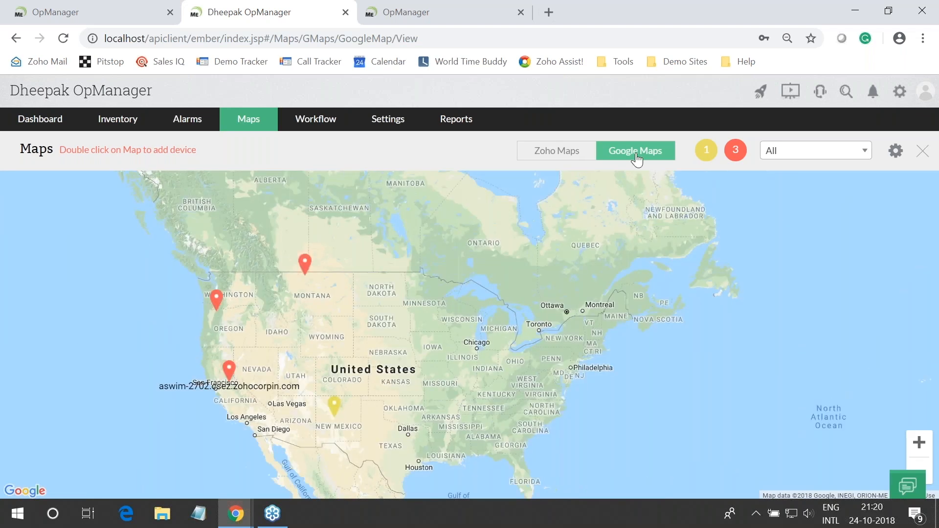
pyautogui.click(569, 155)
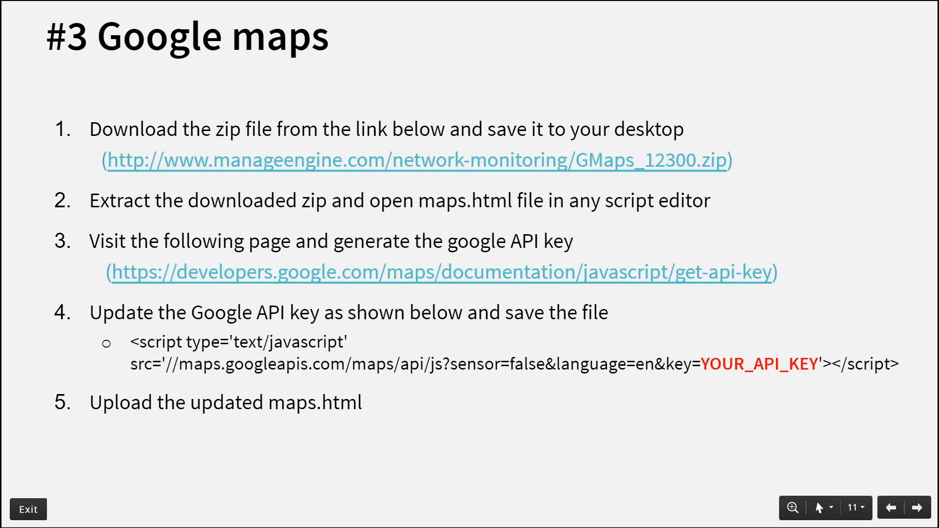
# Advance to the '#4 Building racks' slide and return to the OpManager window
pyautogui.click(394, 186)
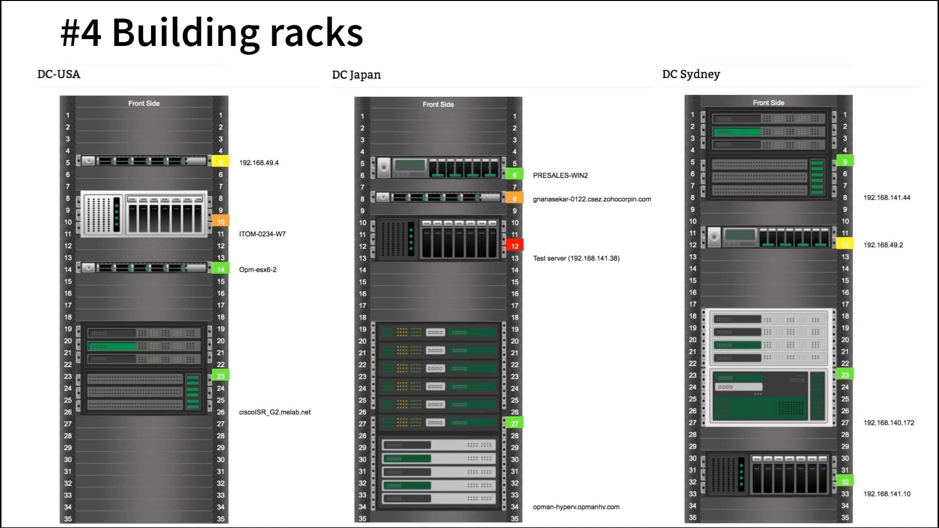
pyautogui.hotkey('alt', 'Tab')
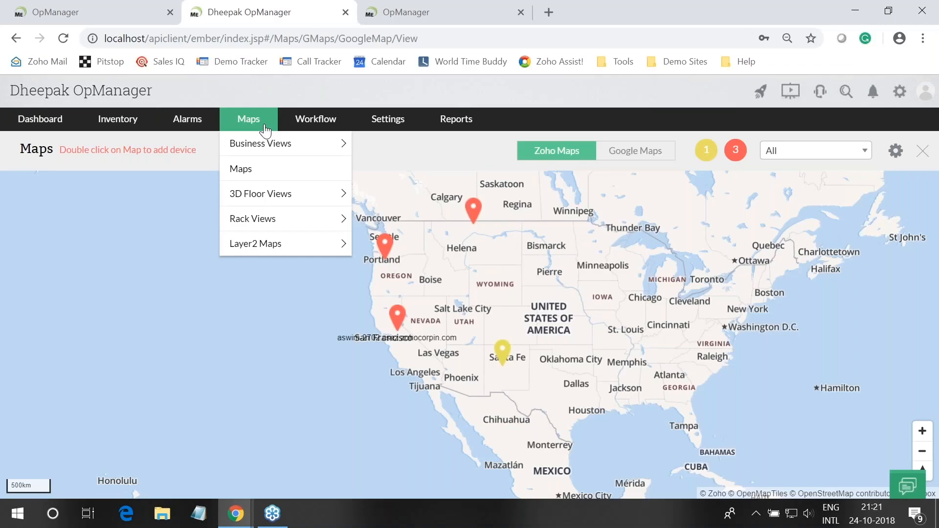
# Start a new rack view and mount Dinesh-5321-m and Jagan-1341 at units 24 and 34
pyautogui.click(264, 128)
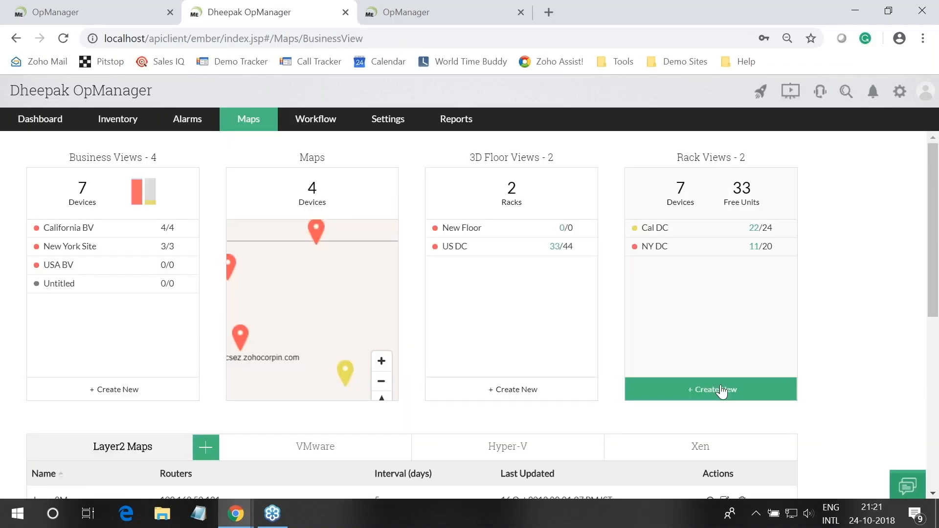
pyautogui.click(721, 389)
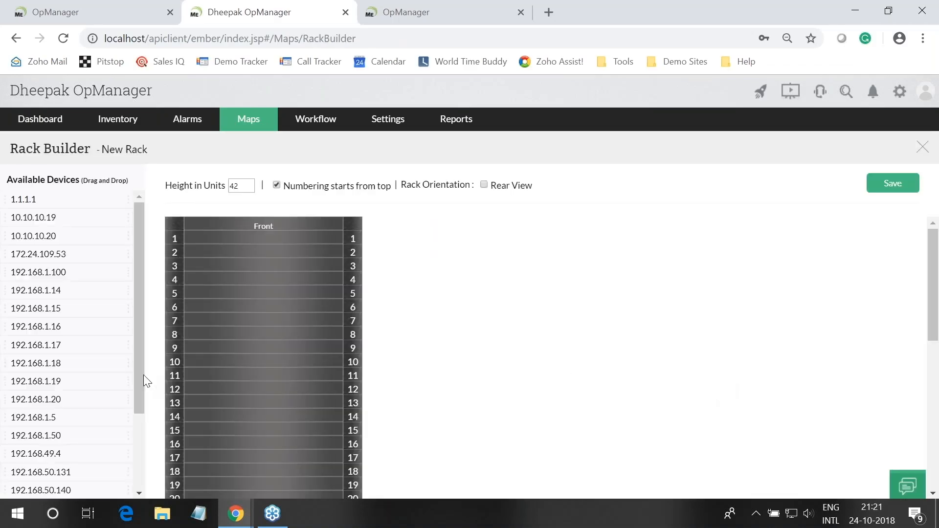
pyautogui.scroll(-5, 143, 375)
pyautogui.scroll(-2, 41, 347)
pyautogui.moveTo(46, 454); pyautogui.dragTo(254, 319)
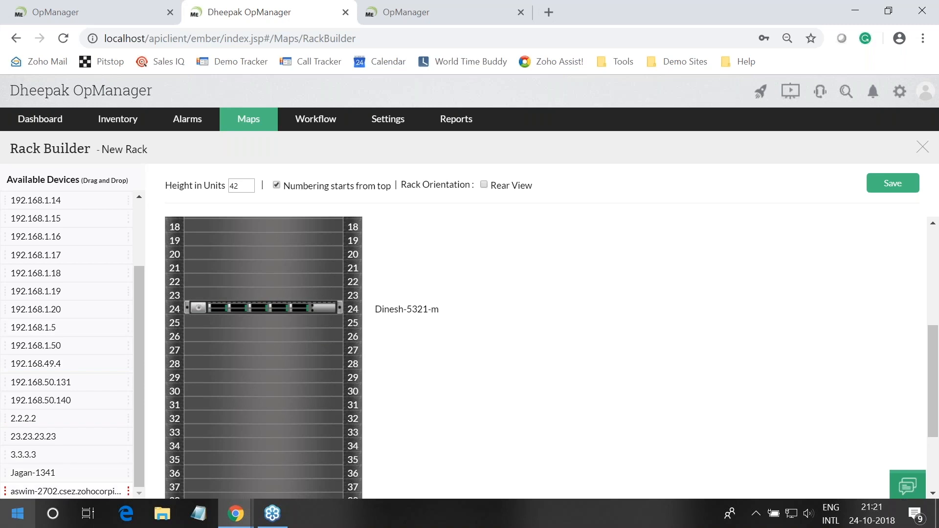
pyautogui.moveTo(37, 473); pyautogui.dragTo(245, 446)
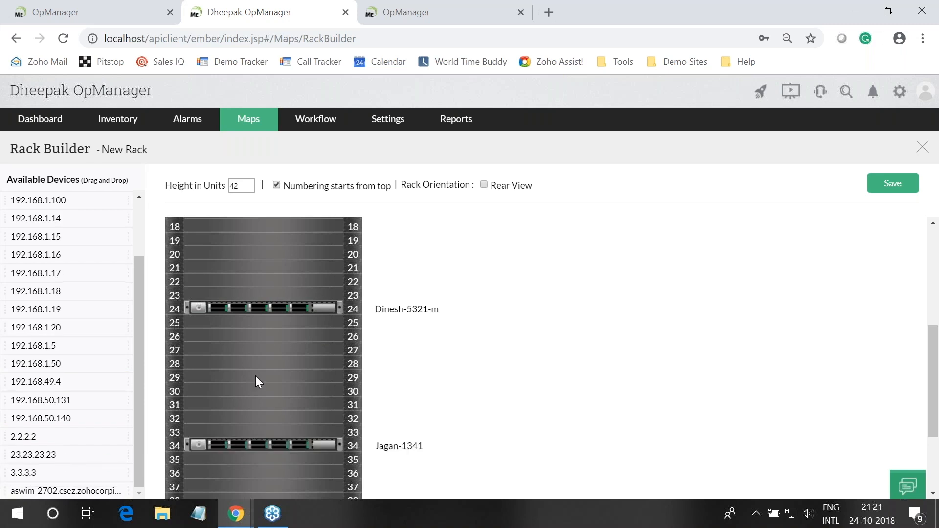
# Resize the unit-24 device to 2U and the unit-34 device to 4U
pyautogui.rightClick(341, 315)
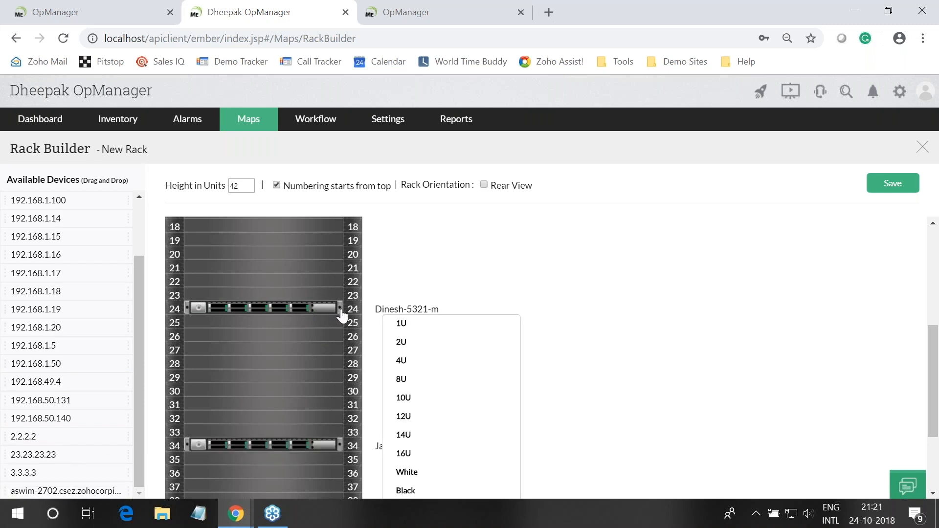
pyautogui.click(412, 343)
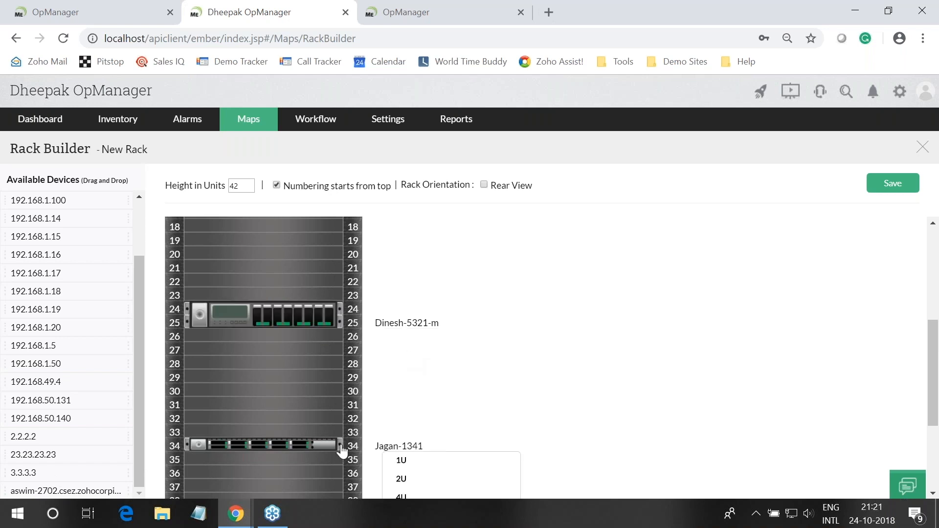
pyautogui.click(343, 448)
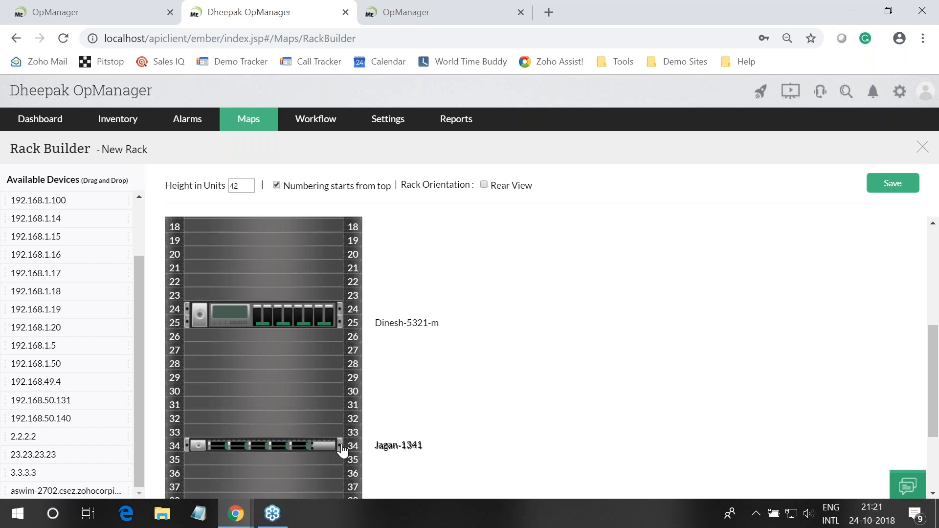
pyautogui.scroll(-3, 485, 424)
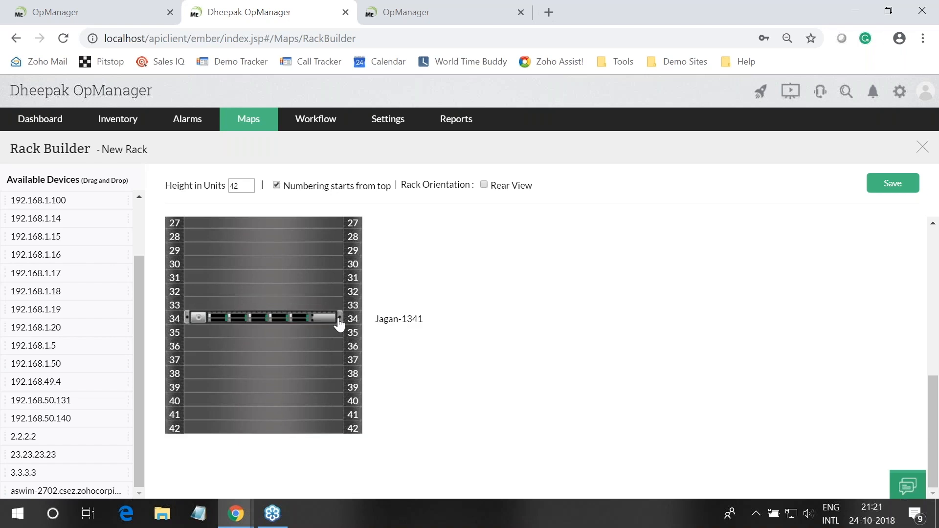
pyautogui.click(339, 322)
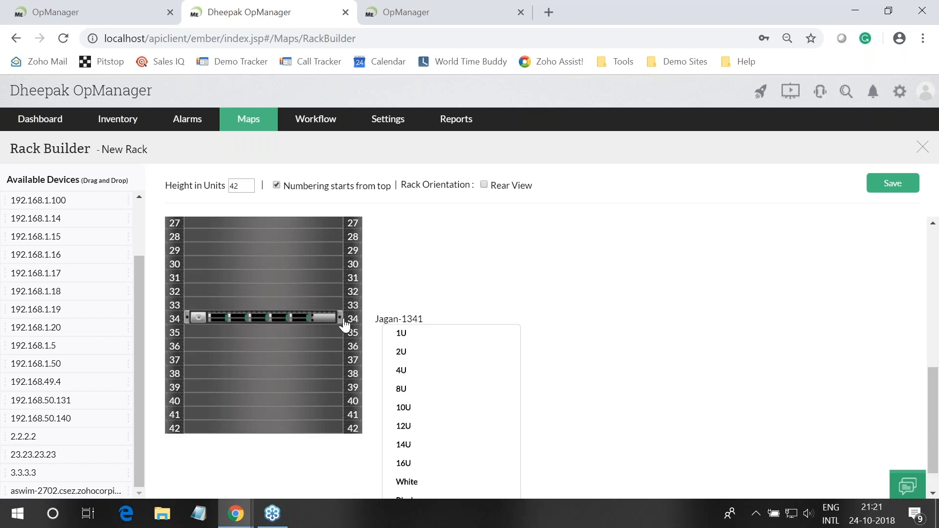
pyautogui.click(406, 372)
# Turn on the rack's rear view and scroll through the rack units
pyautogui.scroll(1, 293, 329)
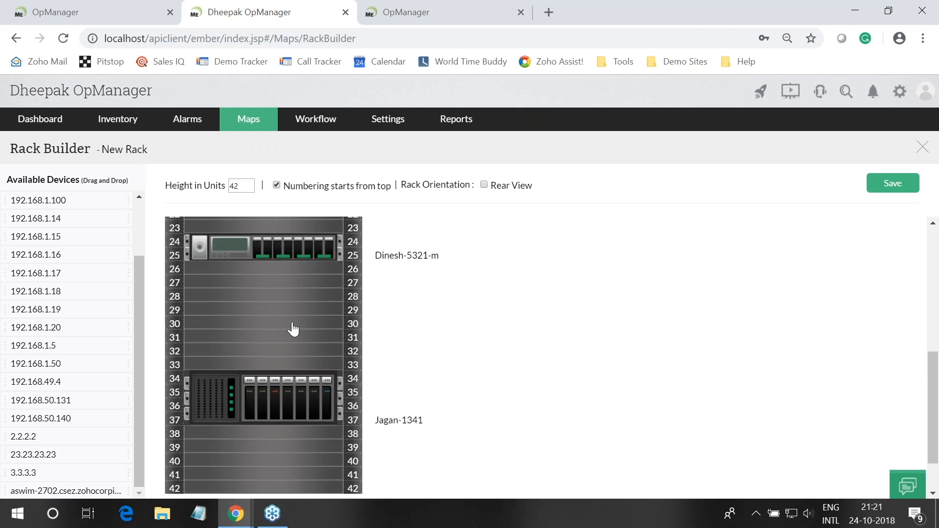
pyautogui.scroll(5, 276, 351)
pyautogui.scroll(-4, 276, 351)
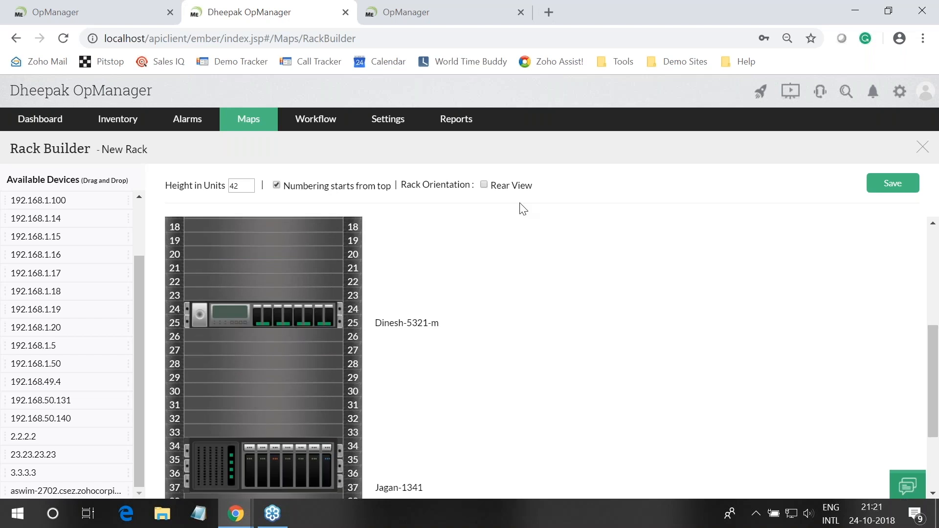
pyautogui.click(484, 185)
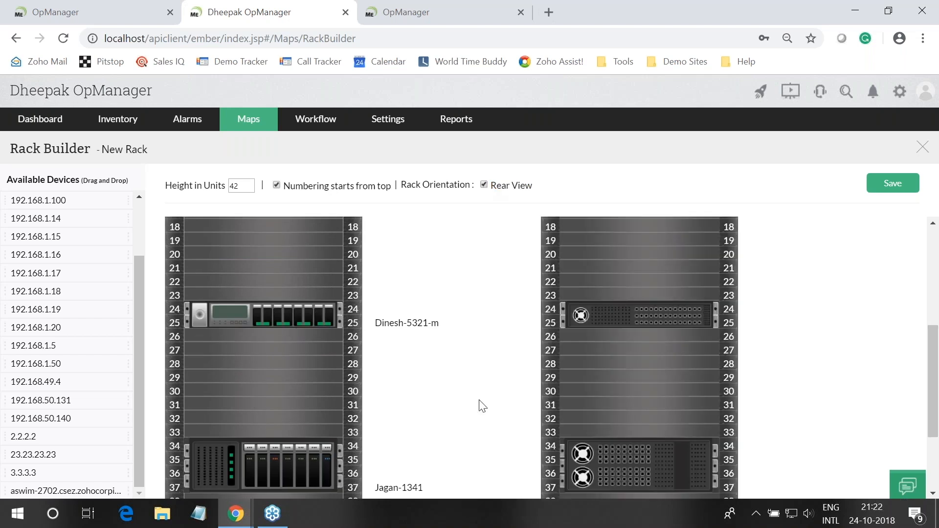
pyautogui.scroll(-1, 483, 406)
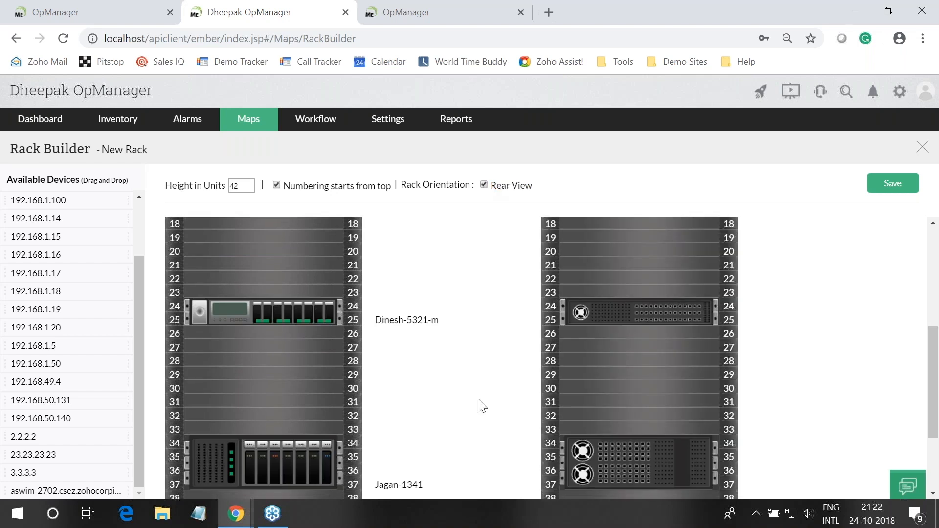
pyautogui.scroll(-3, 483, 406)
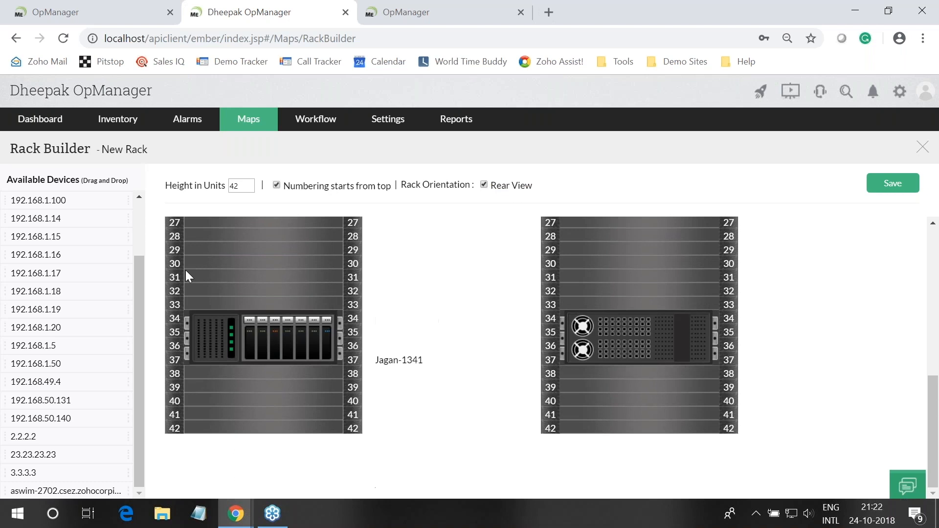
# Save the New Rack, view Dinesh-5321-m's summary, and advance to the '#5 Building 3D floor view' slide
pyautogui.click(877, 191)
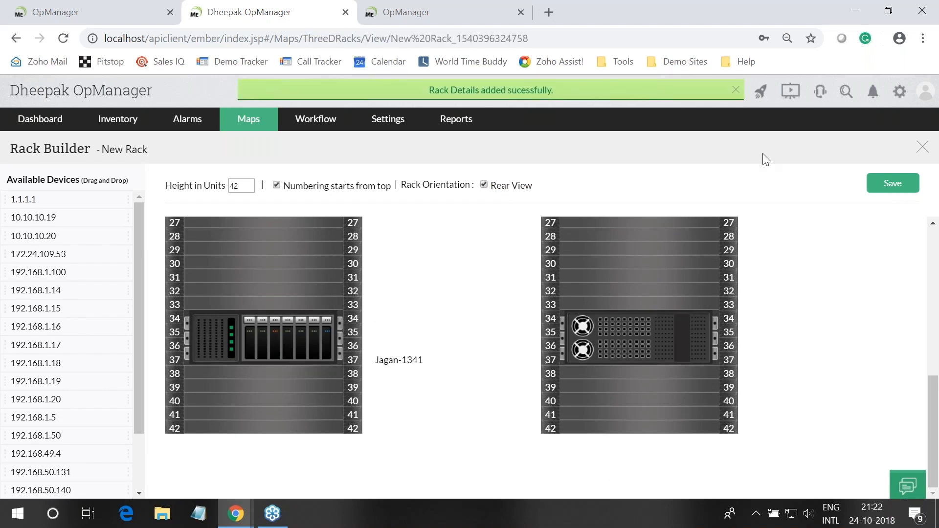
pyautogui.scroll(-5, 492, 256)
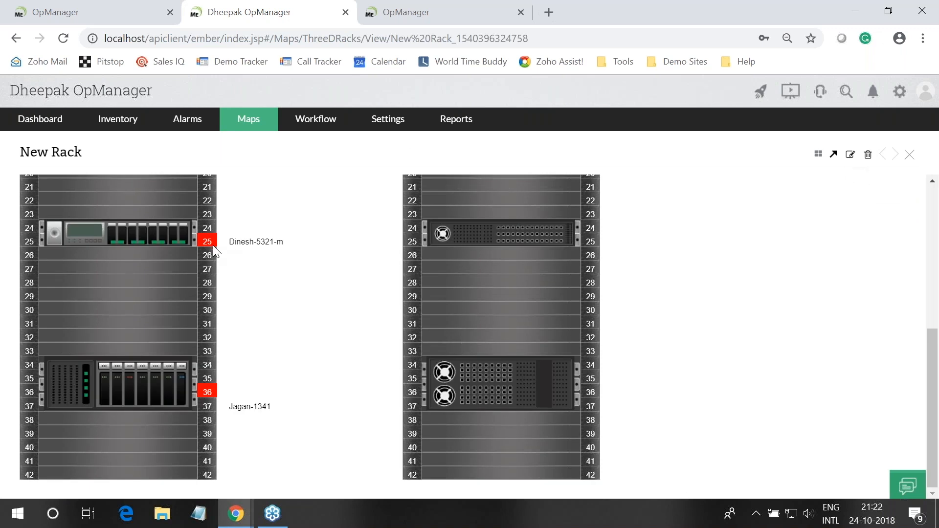
pyautogui.click(246, 247)
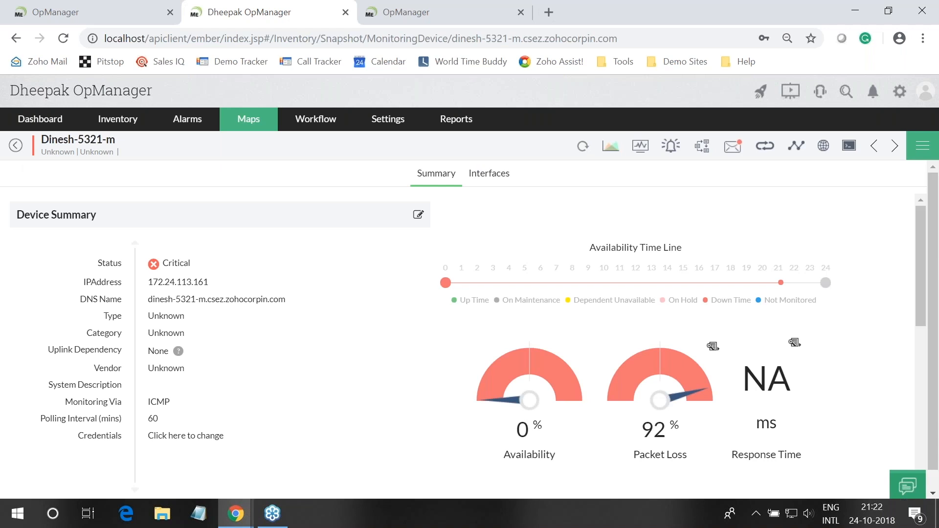
pyautogui.hotkey('alt', 'Tab')
pyautogui.press('Right')
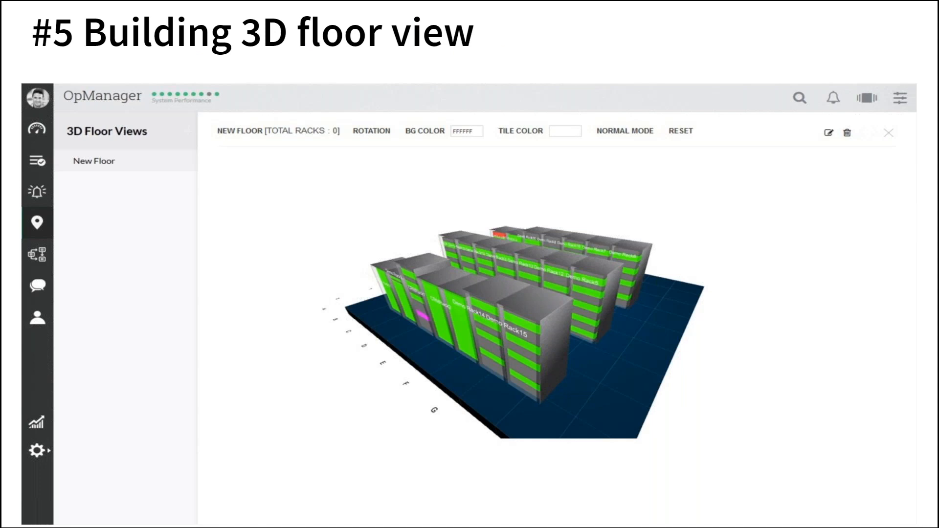
# Return to OpManager and bring up the Maps overview page
pyautogui.hotkey('alt', 'Tab')
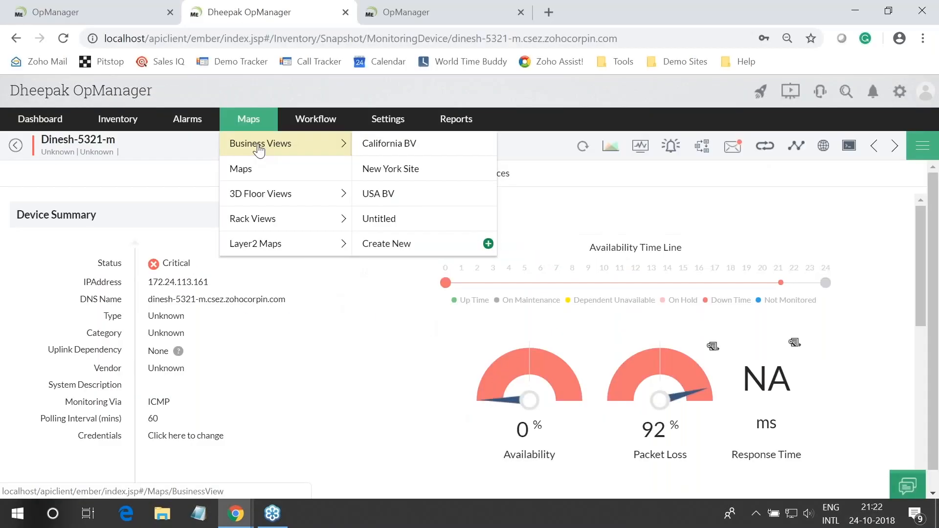
pyautogui.click(259, 149)
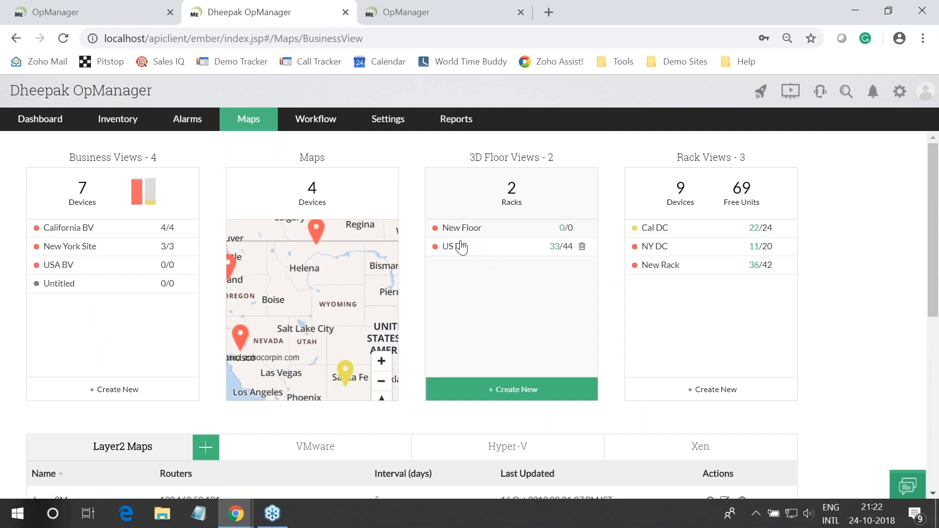
# Try the US DC 3D floor view, reloading it when it stalls, then move to the demo server
pyautogui.click(454, 248)
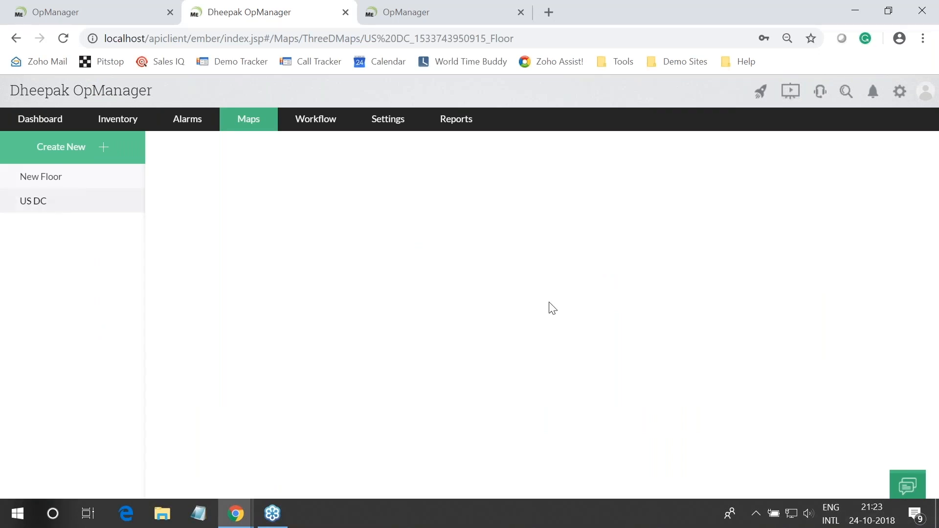
pyautogui.press('F5')
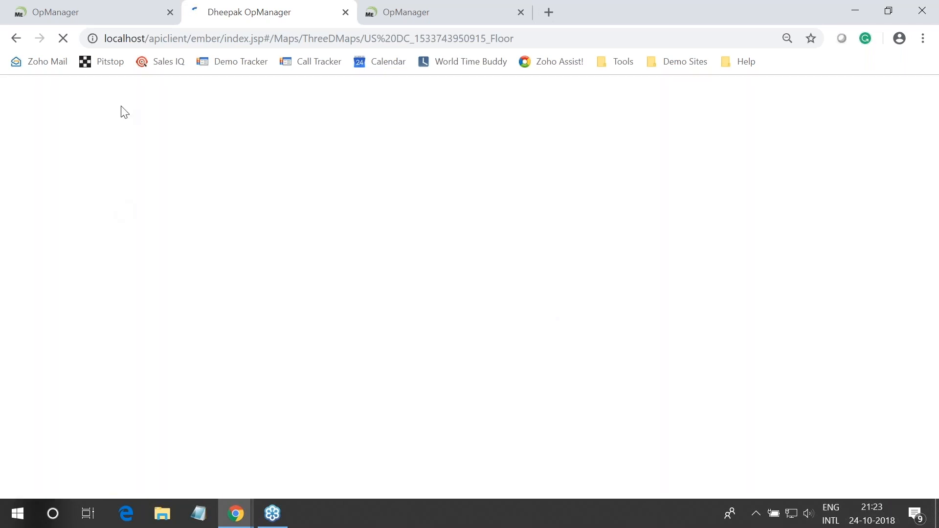
pyautogui.click(120, 12)
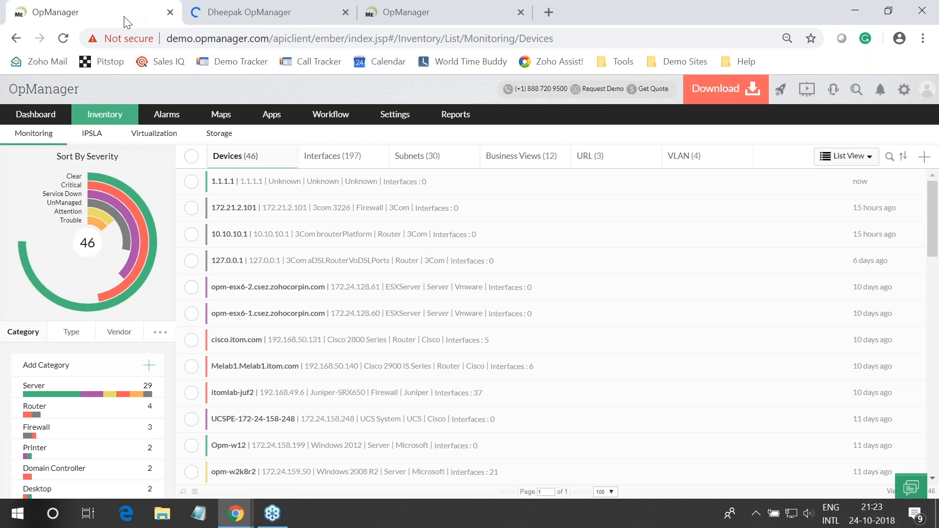
# Create a new 3D floor with a wall near F8 and an aisle tile at G7, then close the builder
pyautogui.moveTo(221, 114)
pyautogui.moveTo(254, 181)
pyautogui.click(386, 228)
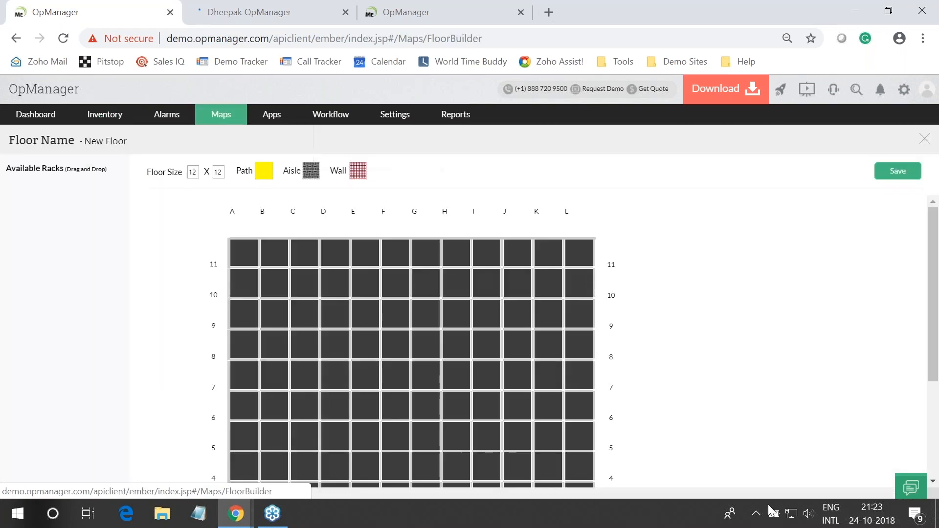
pyautogui.scroll(-3, 419, 357)
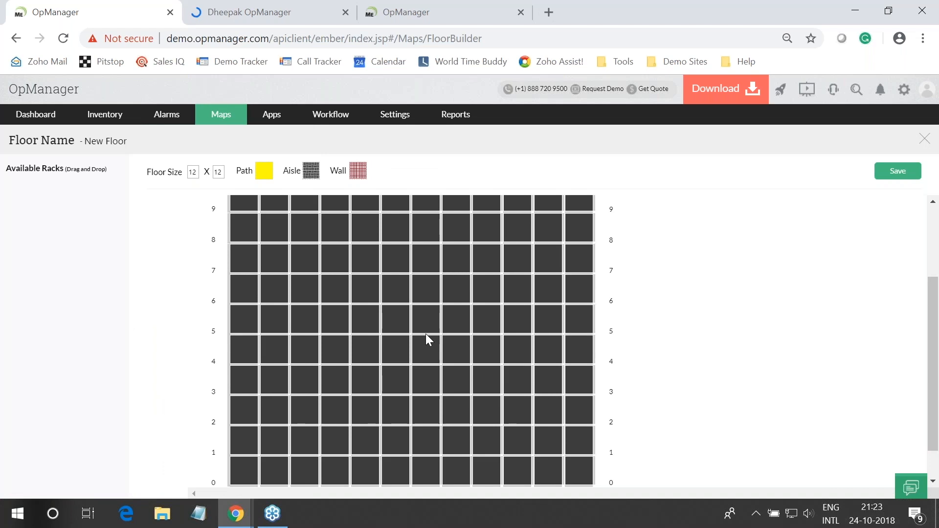
pyautogui.scroll(3, 427, 339)
pyautogui.moveTo(390, 348); pyautogui.dragTo(394, 353)
pyautogui.moveTo(311, 170)
pyautogui.mouseDown()
pyautogui.moveTo(470, 365)
pyautogui.moveTo(467, 376)
pyautogui.moveTo(416, 375)
pyautogui.mouseUp()
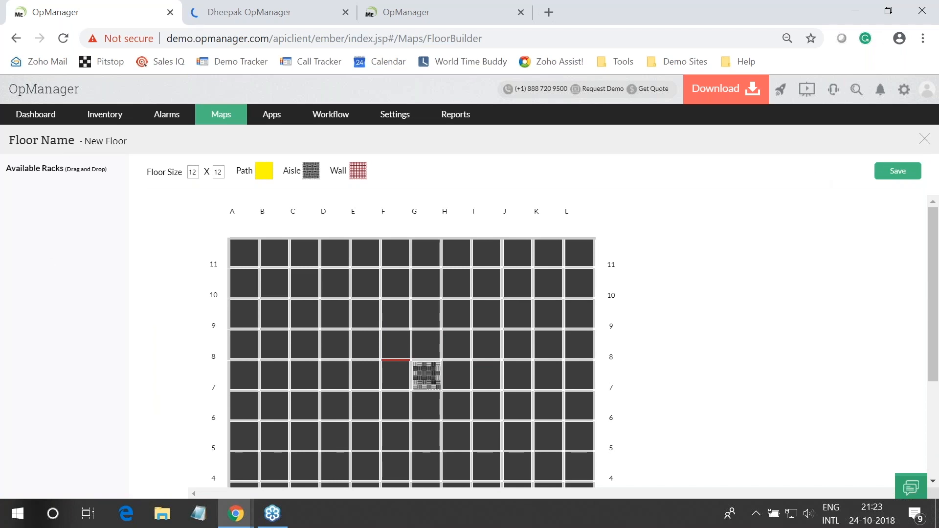
pyautogui.click(924, 139)
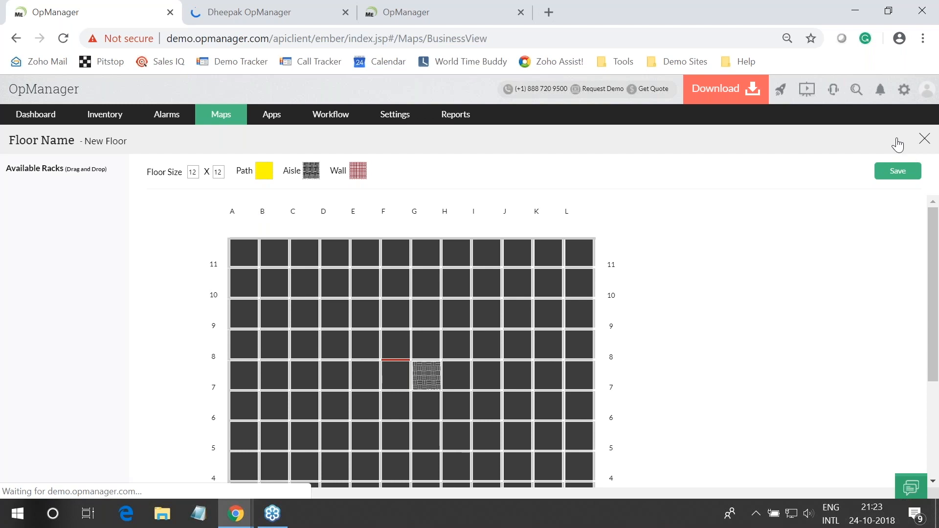
pyautogui.click(272, 11)
pyautogui.click(126, 8)
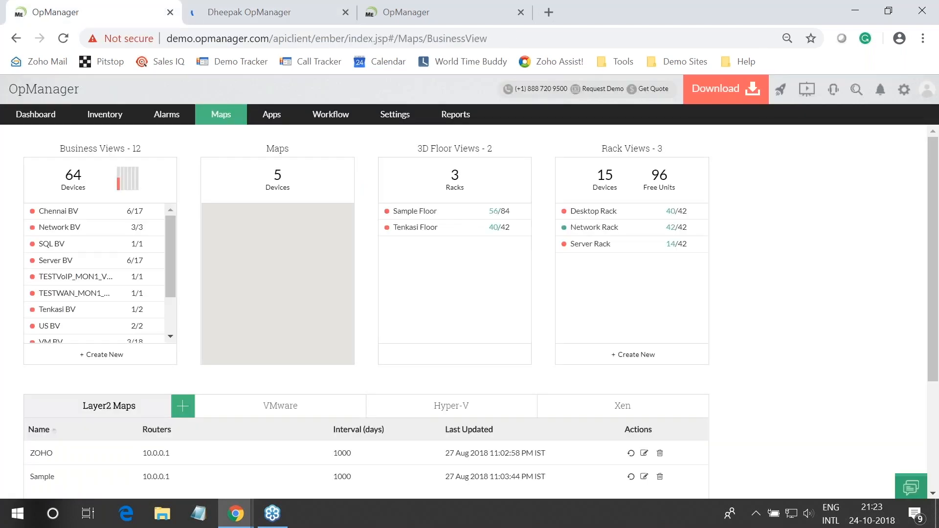
pyautogui.click(425, 212)
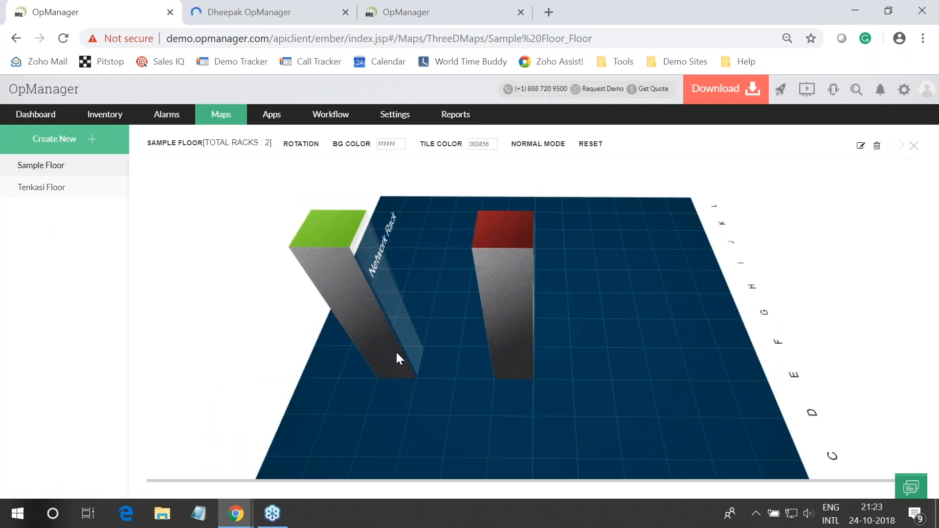
pyautogui.moveTo(396, 352); pyautogui.dragTo(515, 280)
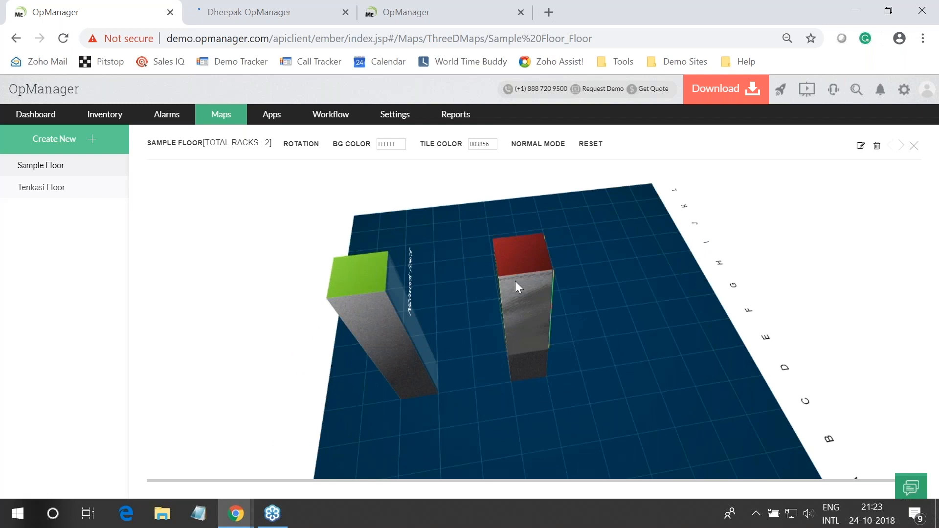
pyautogui.click(515, 281)
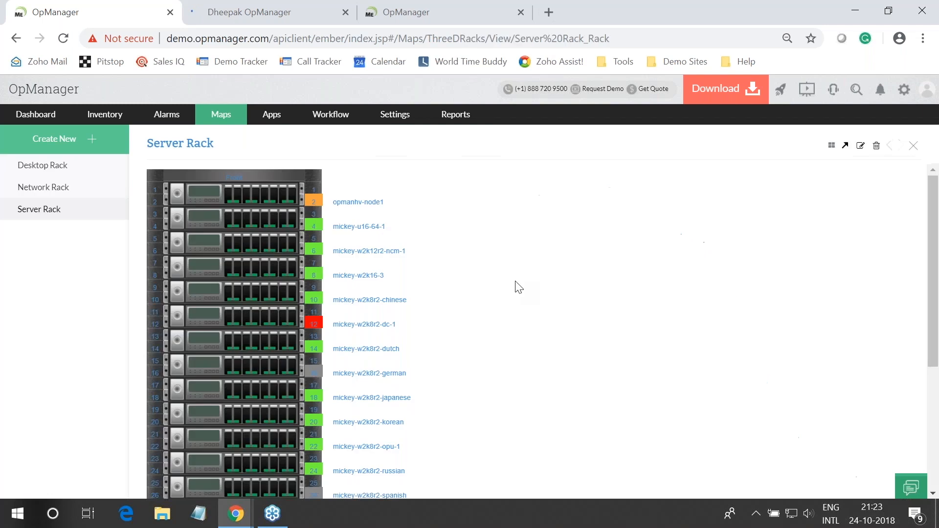
# View the mickey-w2k8r2-dc-1 device summary, then go back to the slideshow
pyautogui.click(389, 325)
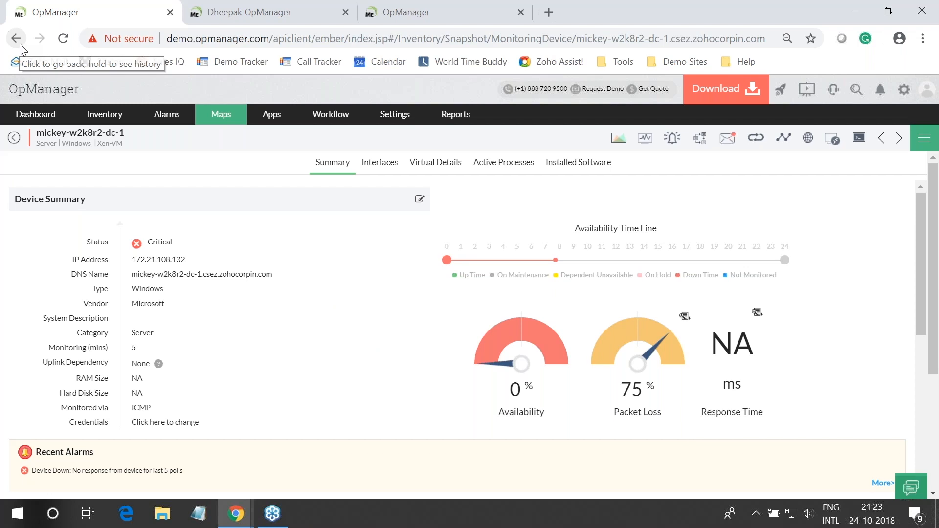
pyautogui.hotkey('alt', 'Tab')
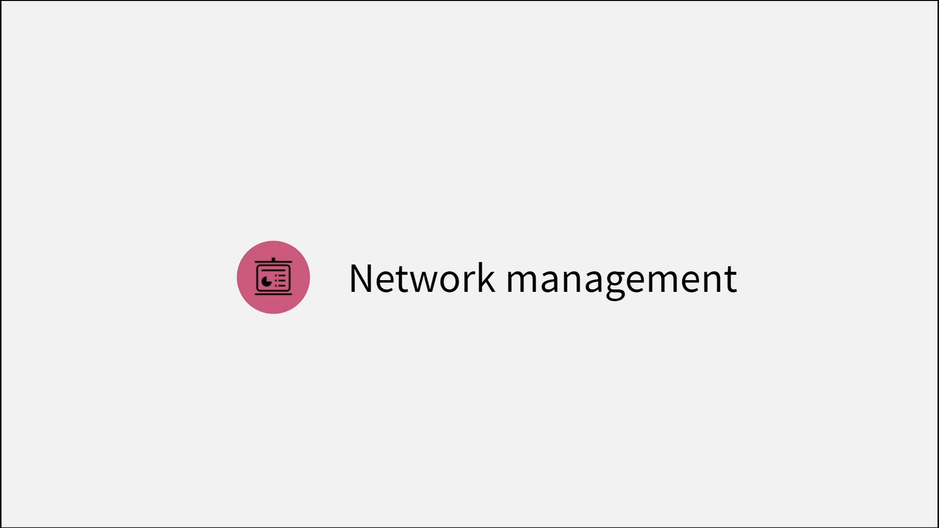
# Advance to the '#1 Dashboards and widgets' slide and switch back toward the OpManager window
pyautogui.press('Right')
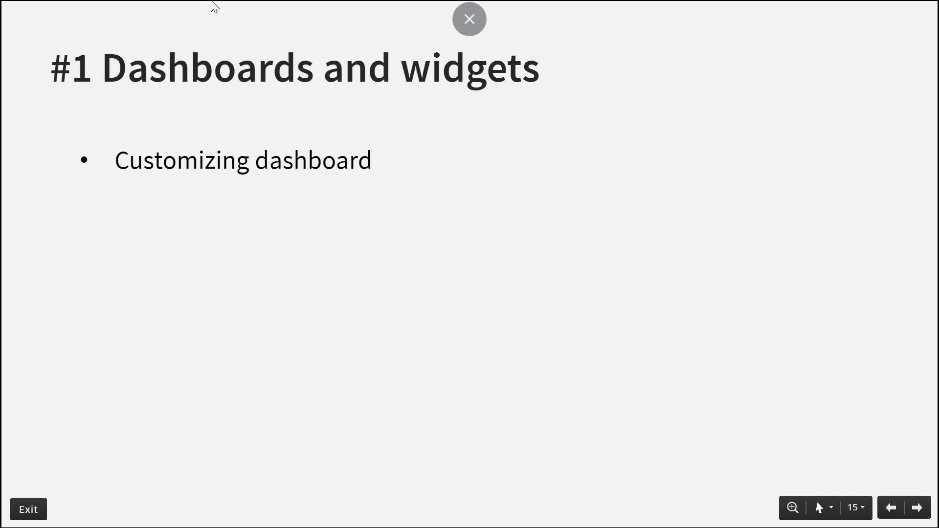
pyautogui.hotkey('alt', 'Tab')
# Open OpManager's Overview dashboard and return to its top, showing Business View, HeatMap and Infrastructure Snapshot
pyautogui.click(468, 241)
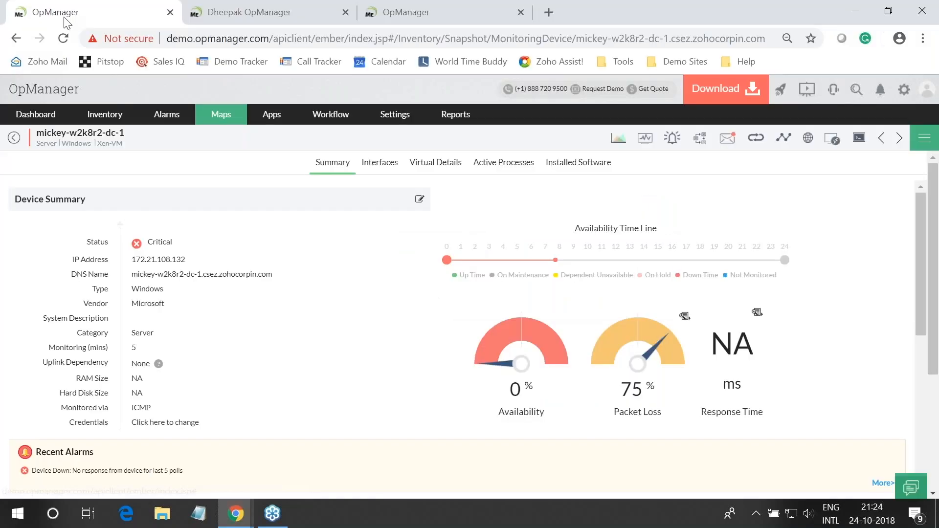
pyautogui.moveTo(35, 114)
pyautogui.click(37, 137)
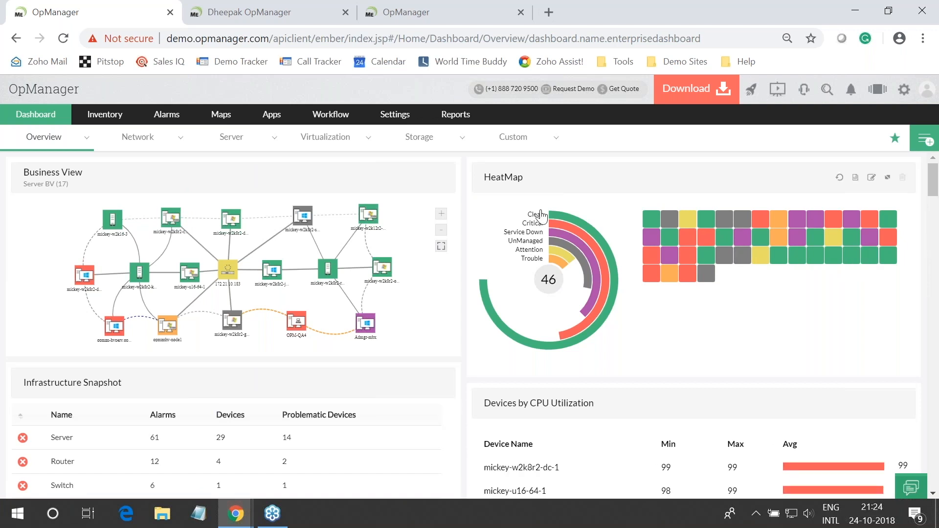
pyautogui.moveTo(553, 226)
pyautogui.scroll(-2, 553, 226)
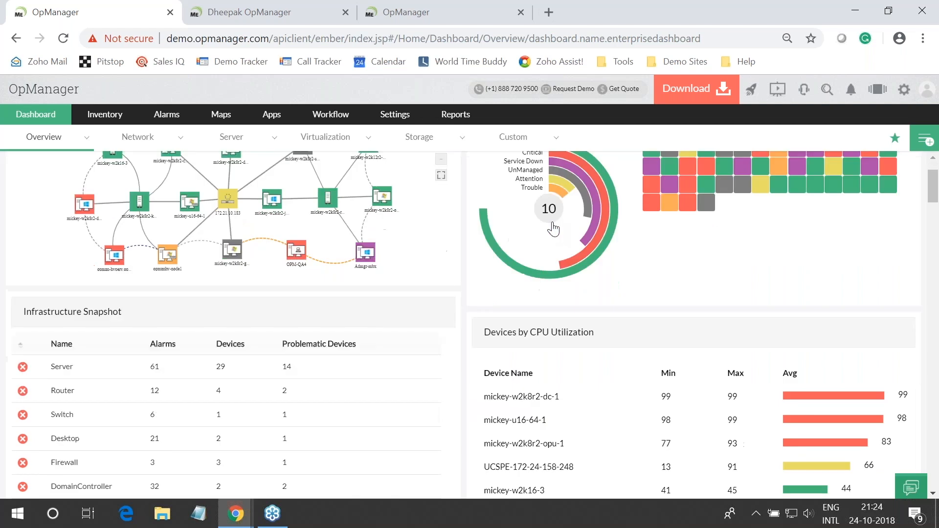
pyautogui.scroll(-4, 553, 228)
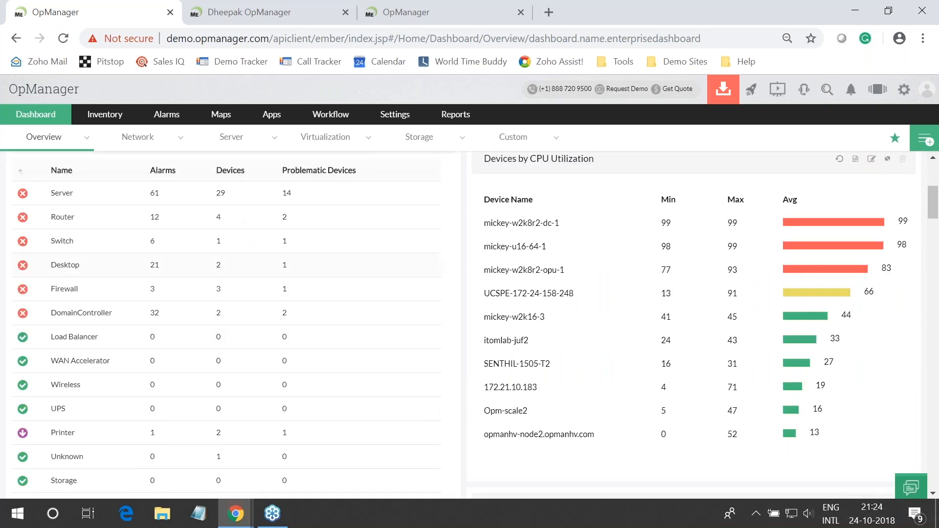
pyautogui.scroll(5, 76, 284)
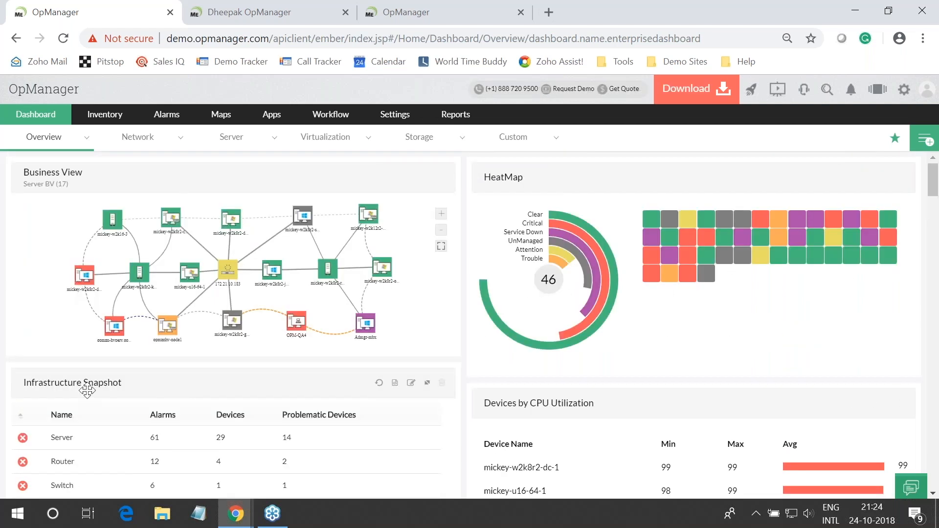
pyautogui.scroll(-5, 87, 390)
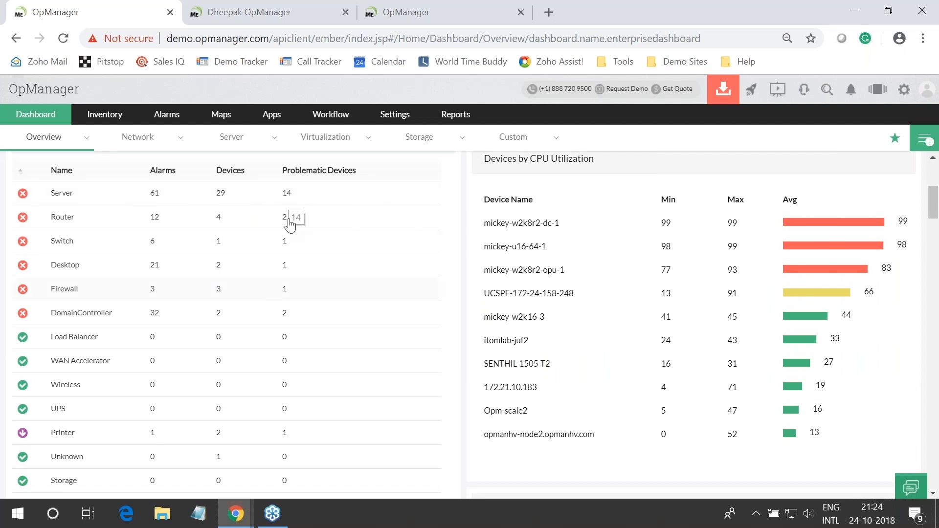
pyautogui.scroll(3, 620, 227)
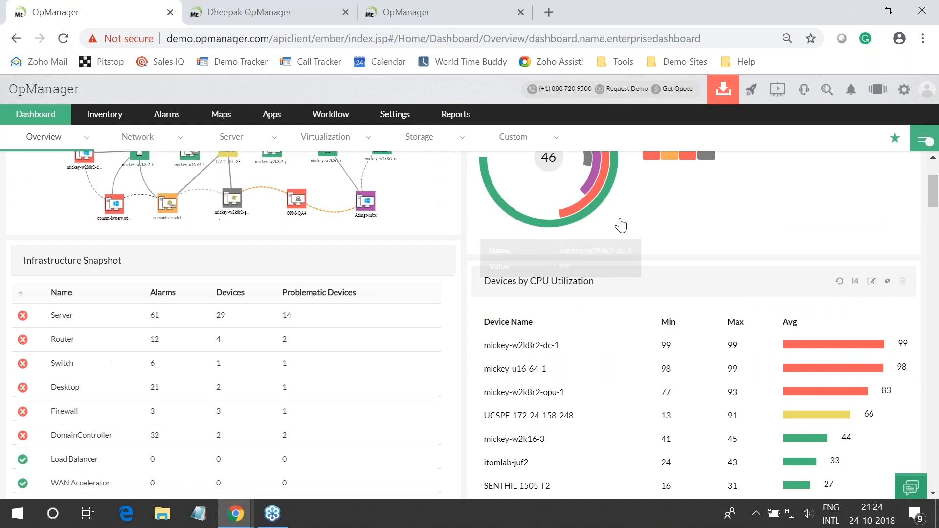
pyautogui.scroll(3, 621, 225)
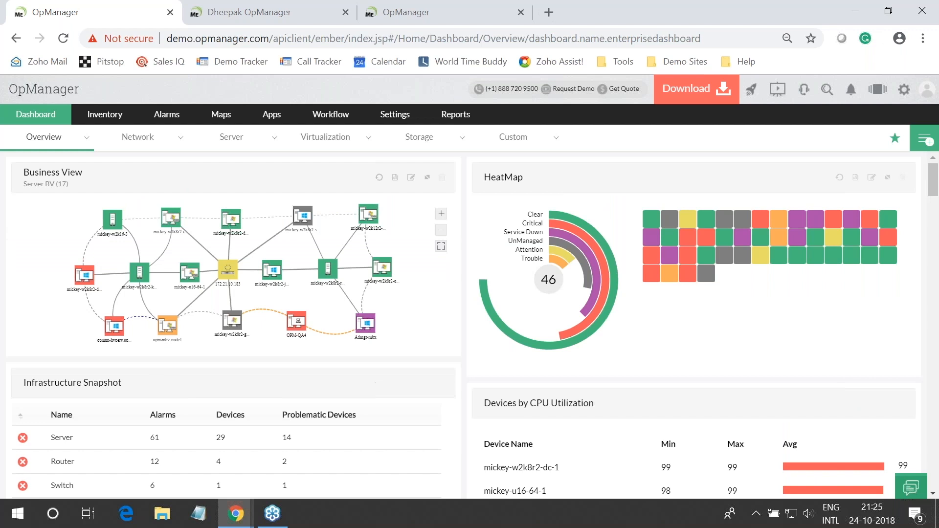
# Drag Infrastructure Snapshot beside Business View, then discard the layout change after one cancelled attempt
pyautogui.moveTo(125, 388); pyautogui.dragTo(623, 179)
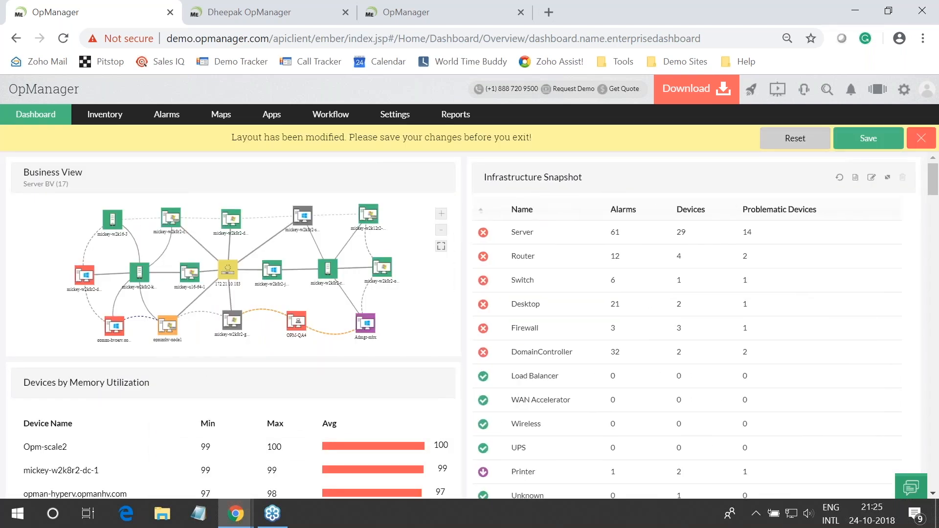
pyautogui.click(921, 137)
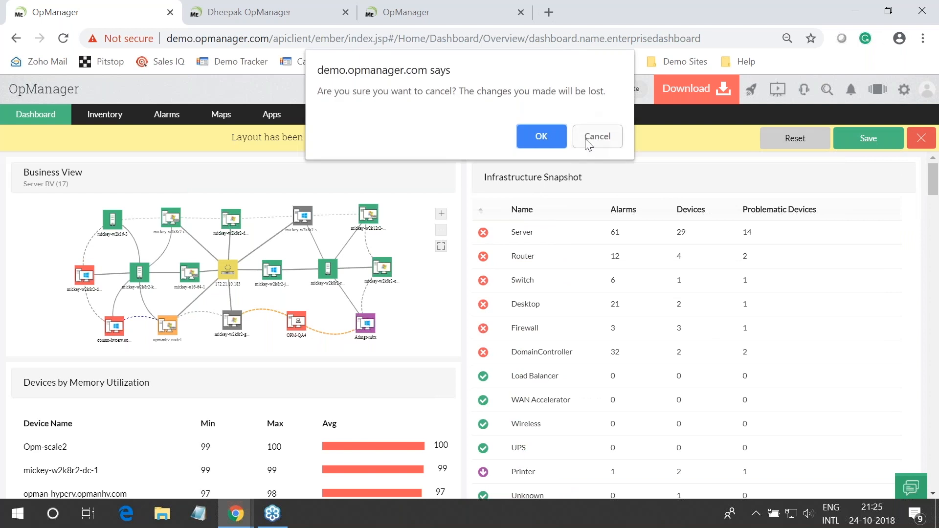
pyautogui.click(597, 135)
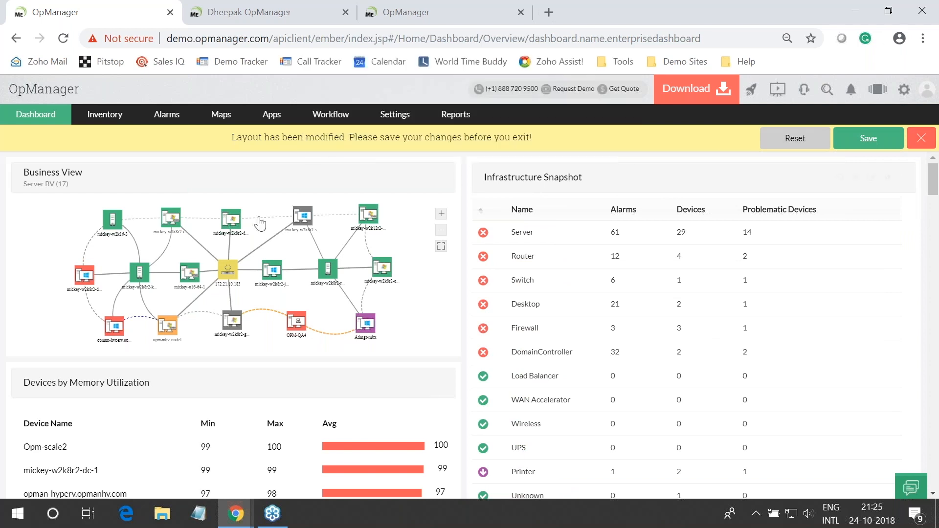
pyautogui.moveTo(267, 216)
pyautogui.click(921, 138)
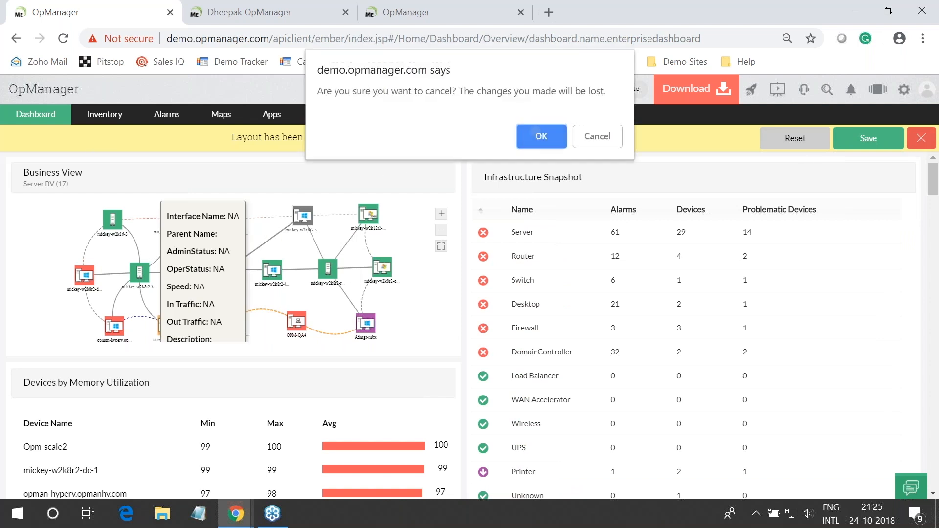
pyautogui.click(539, 137)
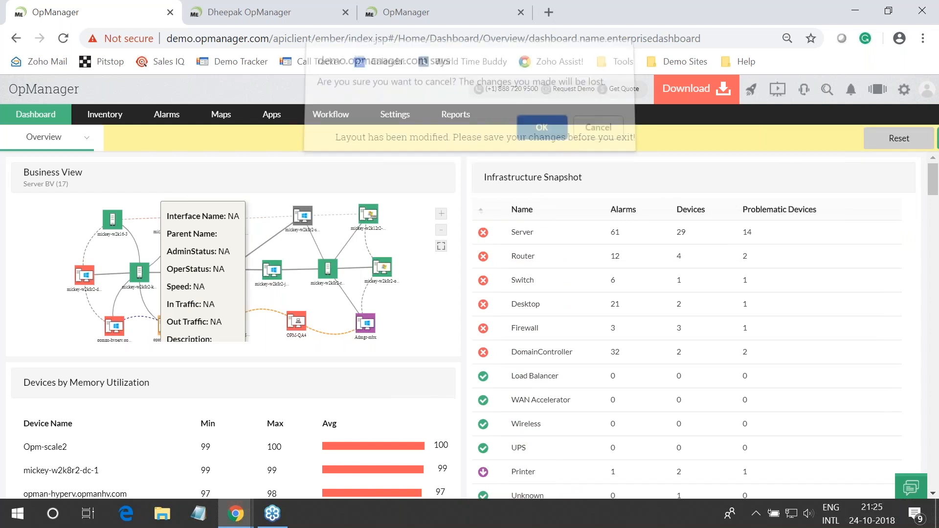
# Open Network Top 10, review its interface traffic and bandwidth widgets, then go to Maps > Business Views
pyautogui.moveTo(138, 137)
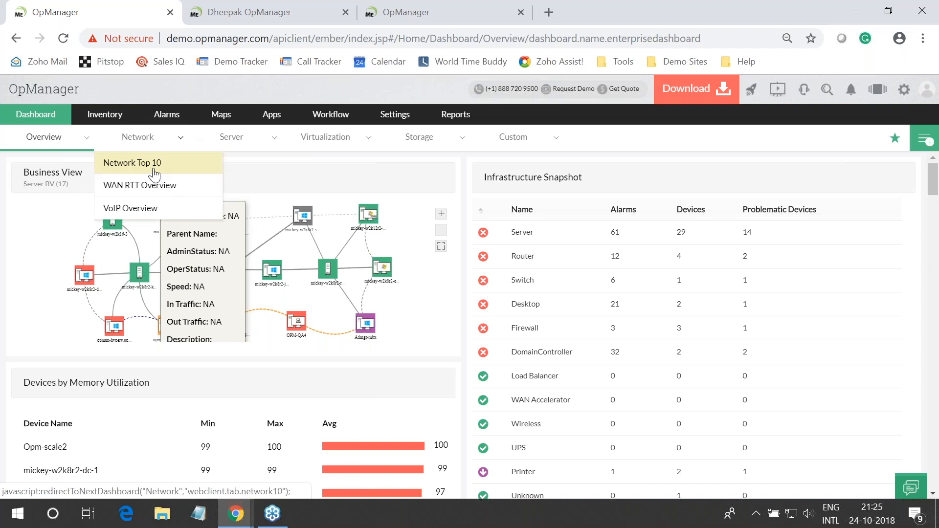
pyautogui.click(154, 169)
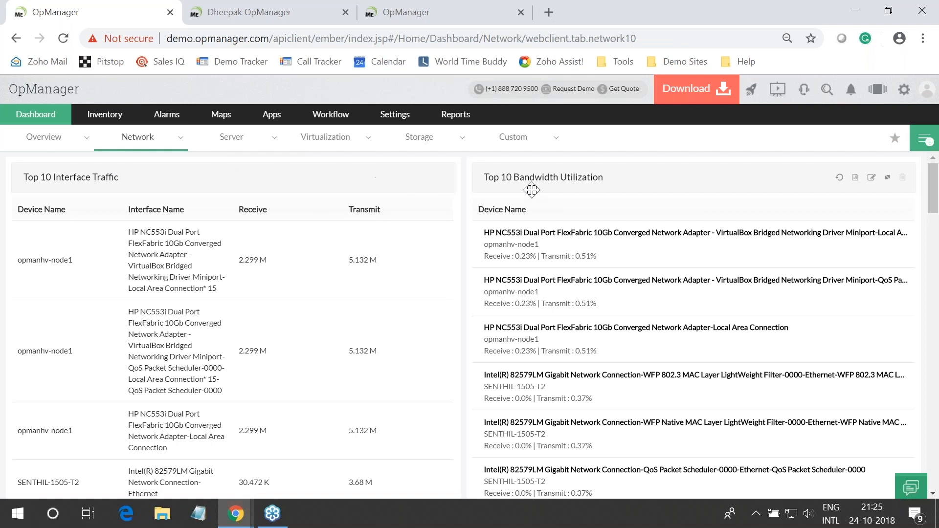
pyautogui.scroll(-3, 531, 189)
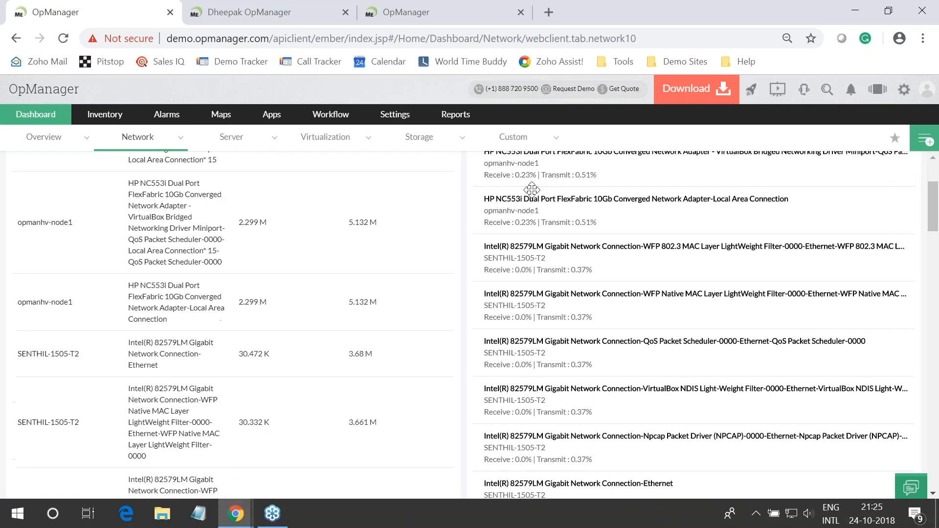
pyautogui.scroll(-5, 276, 365)
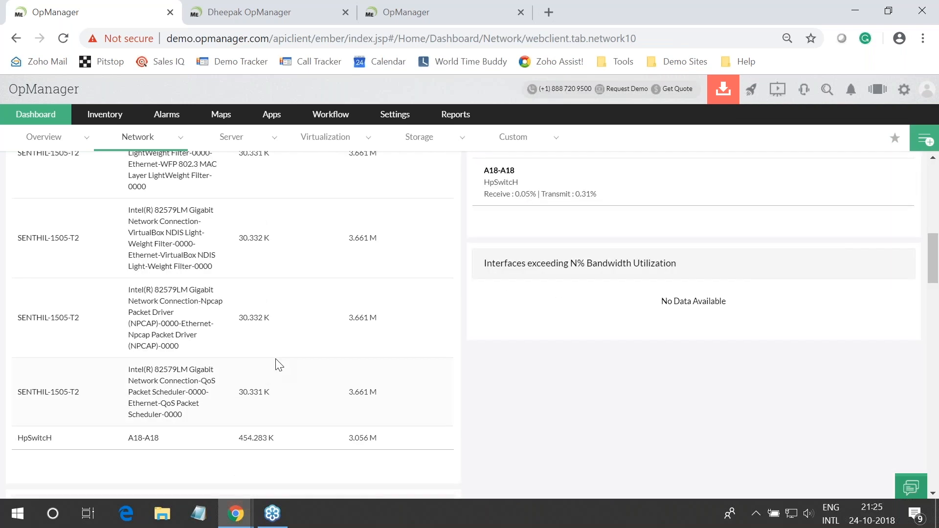
pyautogui.scroll(10, 277, 364)
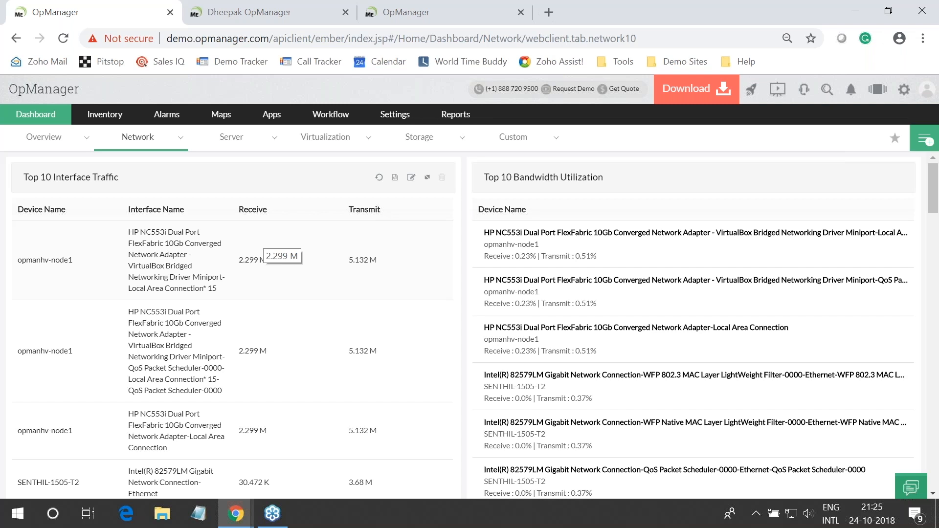
pyautogui.moveTo(283, 148)
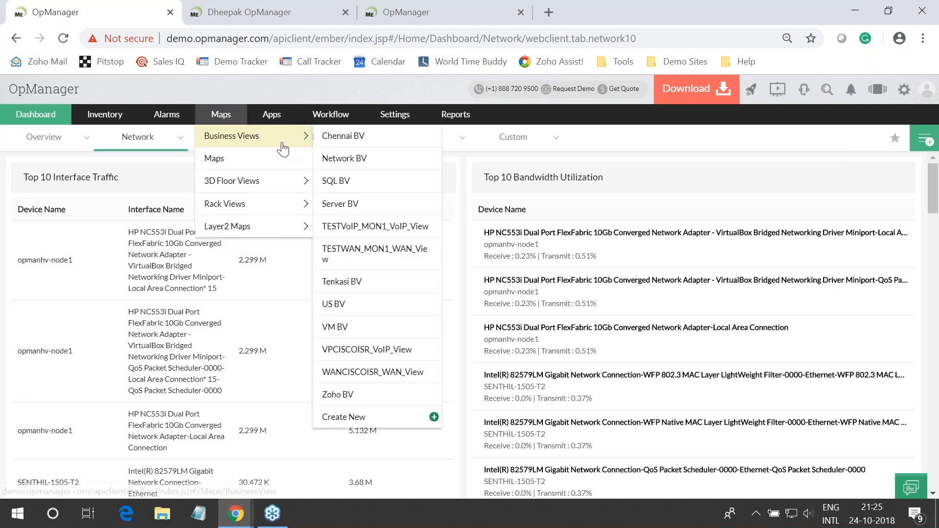
pyautogui.click(342, 158)
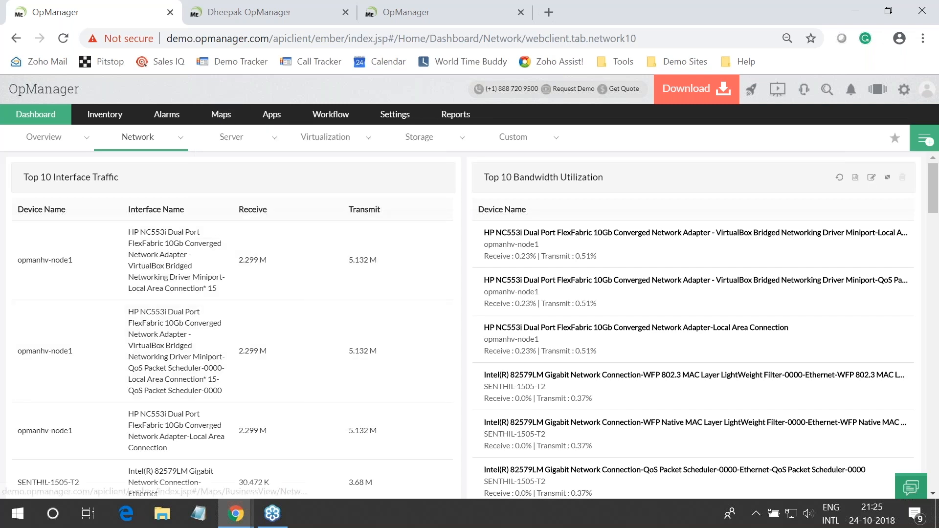
# On the local OpManager installation, start a new dashboard from Dashboard > Custom
pyautogui.click(243, 15)
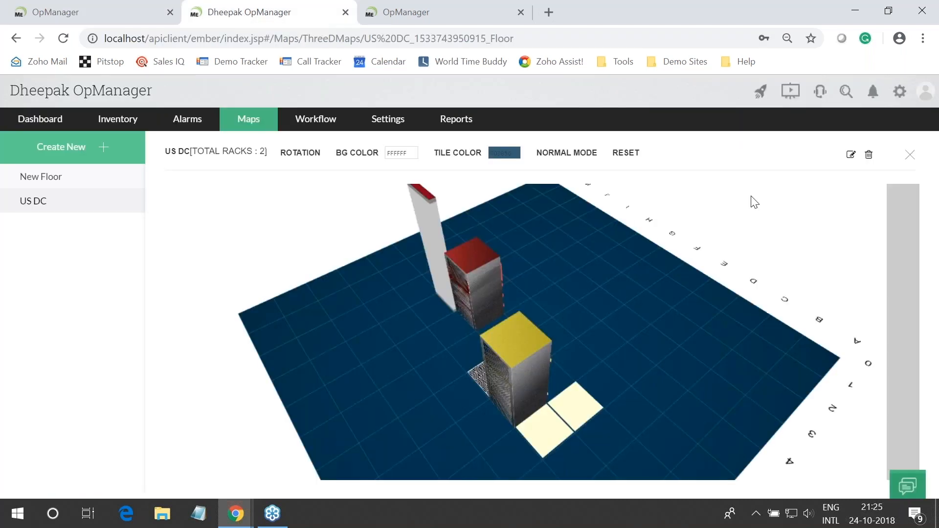
pyautogui.click(29, 124)
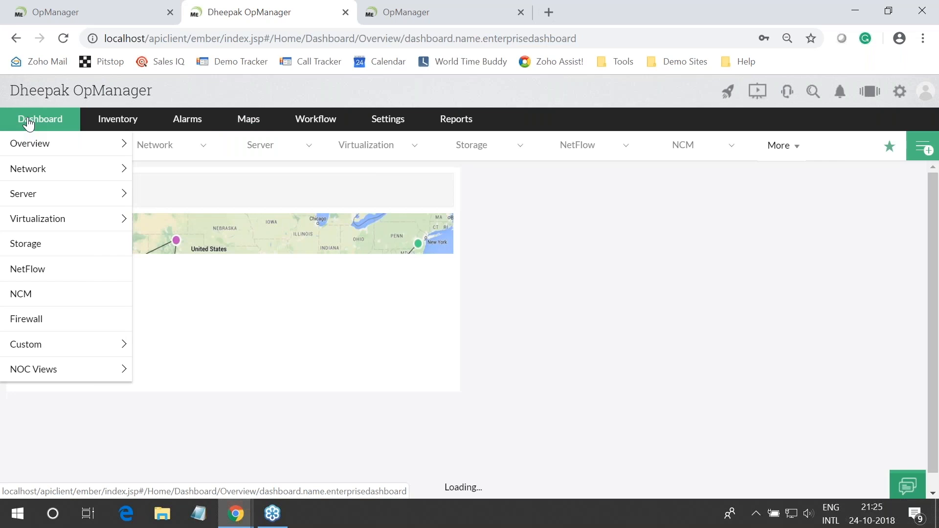
pyautogui.moveTo(105, 355)
pyautogui.click(195, 344)
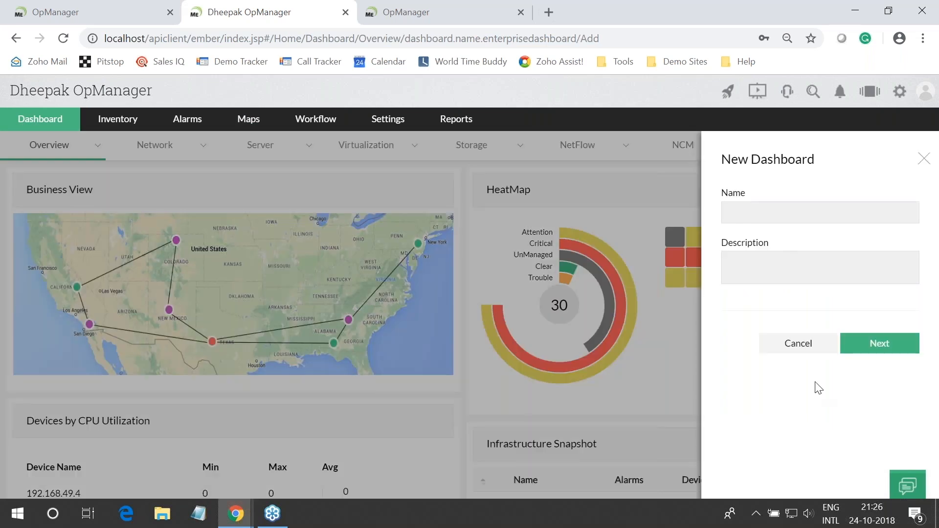
# Check the presentation slides, then enter 'Server Traffic' as the new dashboard's name
pyautogui.hotkey('alt', 'Tab')
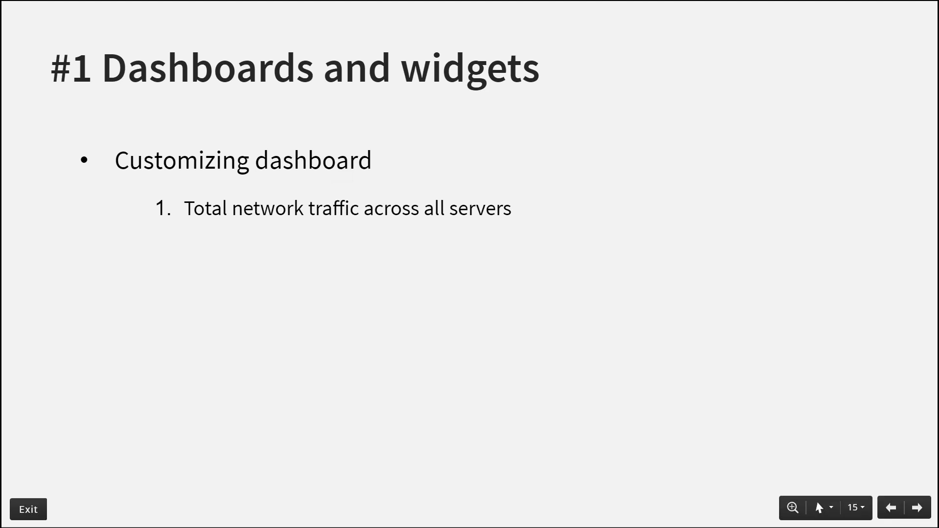
pyautogui.hotkey('alt', 'Tab')
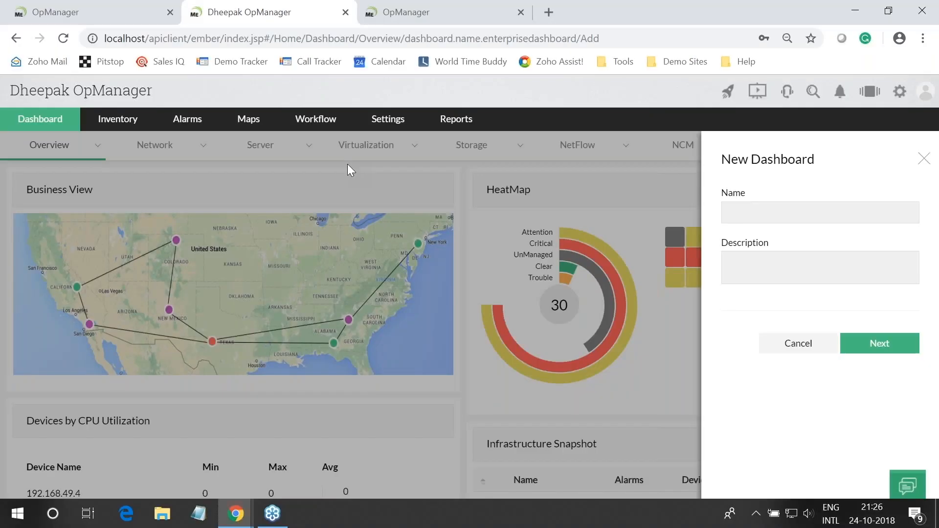
pyautogui.click(796, 212)
pyautogui.write('Server')
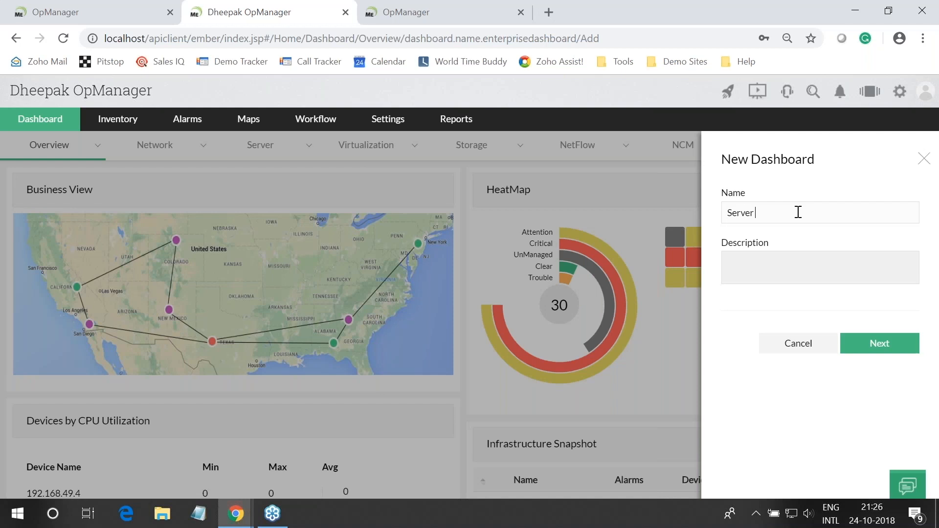
pyautogui.write(' Traffic')
# Advance the Server Traffic dashboard to the widget selection page
pyautogui.click(884, 350)
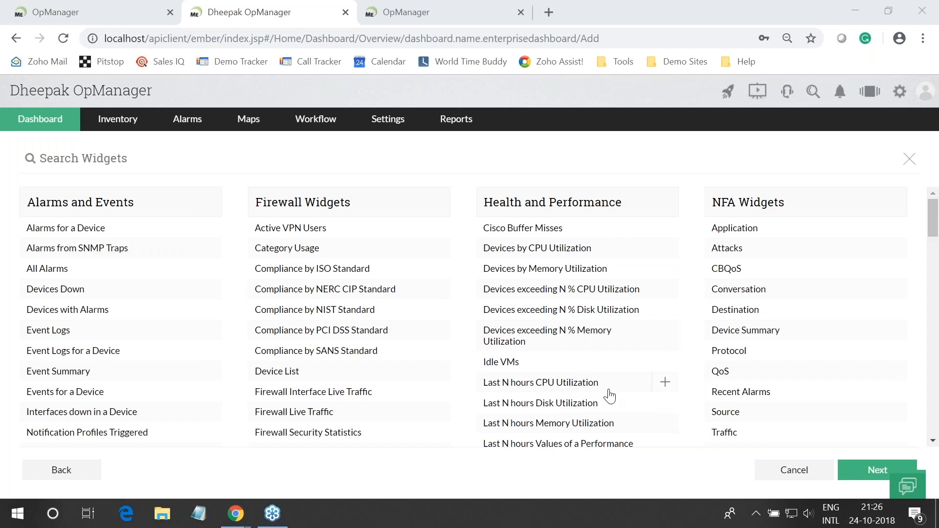
# Search the widget list for 'traffic' and add the Real Time Traffic widget
pyautogui.scroll(-1, 610, 396)
pyautogui.scroll(-10, 610, 395)
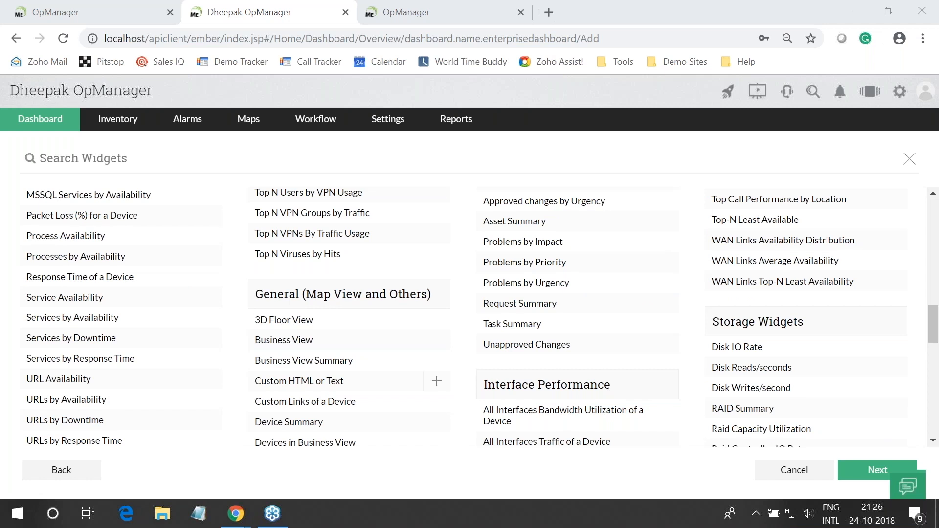
pyautogui.scroll(3, 564, 374)
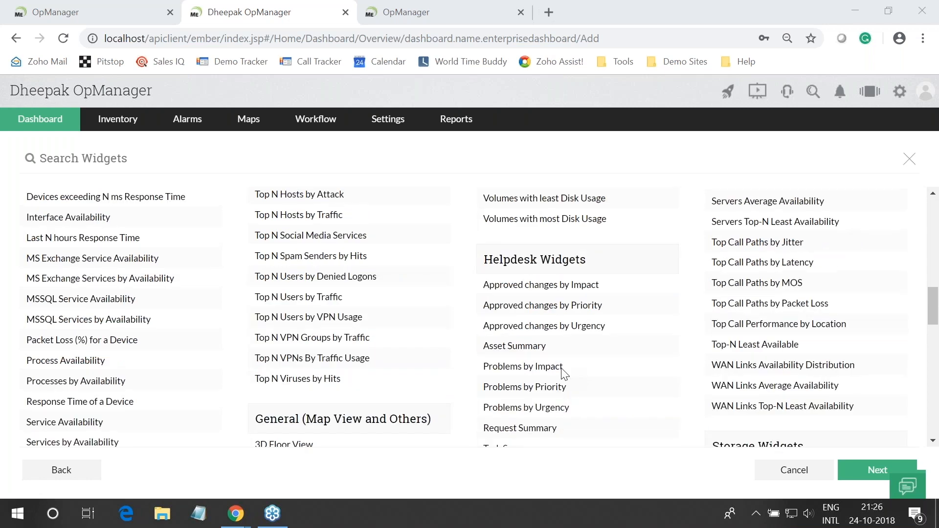
pyautogui.scroll(-10, 366, 250)
pyautogui.scroll(20, 367, 249)
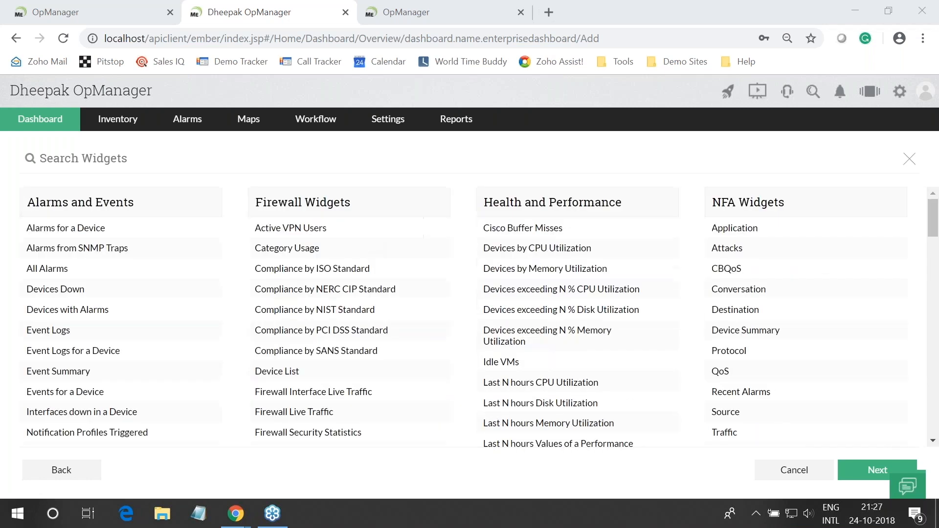
pyautogui.click(61, 162)
pyautogui.write('server')
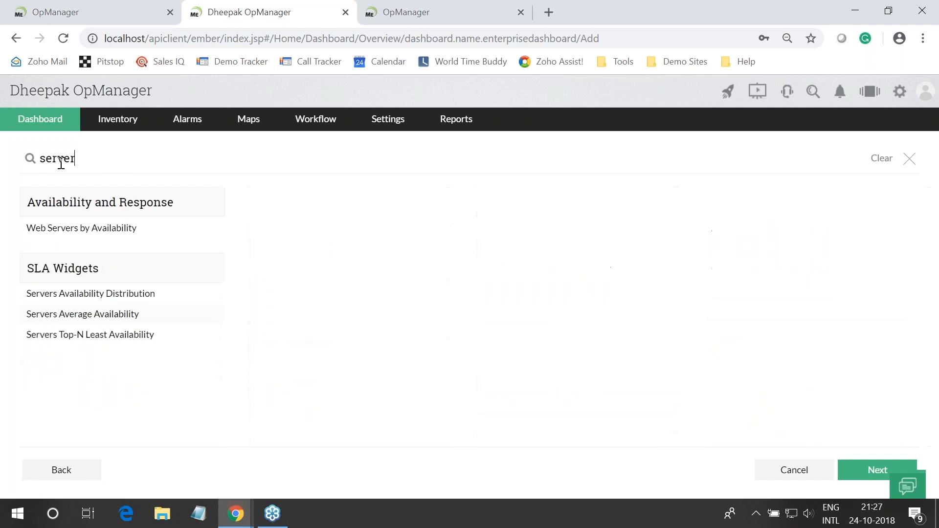
pyautogui.press('BackSpace')
pyautogui.press('BackSpace')
pyautogui.press('BackSpace')
pyautogui.press('BackSpace')
pyautogui.press('BackSpace')
pyautogui.press('BackSpace')
pyautogui.write('traffic')
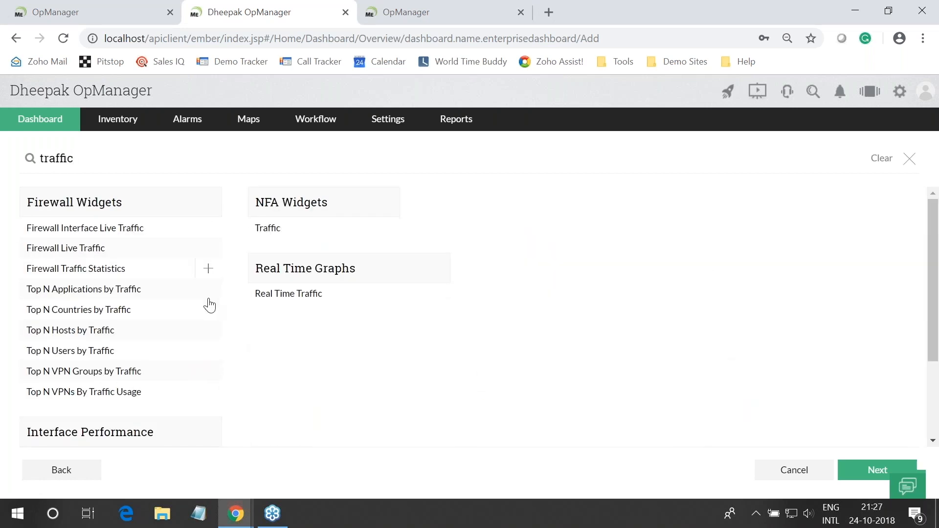
pyautogui.moveTo(412, 303)
pyautogui.click(438, 295)
# Add the All Interfaces Traffic of a Device and Interfaces by Traffic widgets
pyautogui.scroll(-1, 254, 264)
pyautogui.scroll(-2, 251, 278)
pyautogui.moveTo(142, 339)
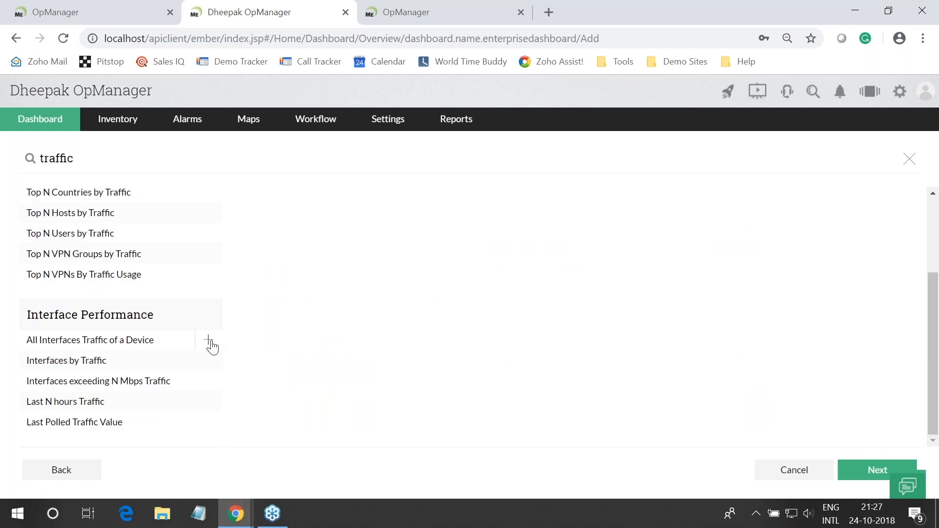
pyautogui.click(209, 340)
pyautogui.scroll(1, 213, 347)
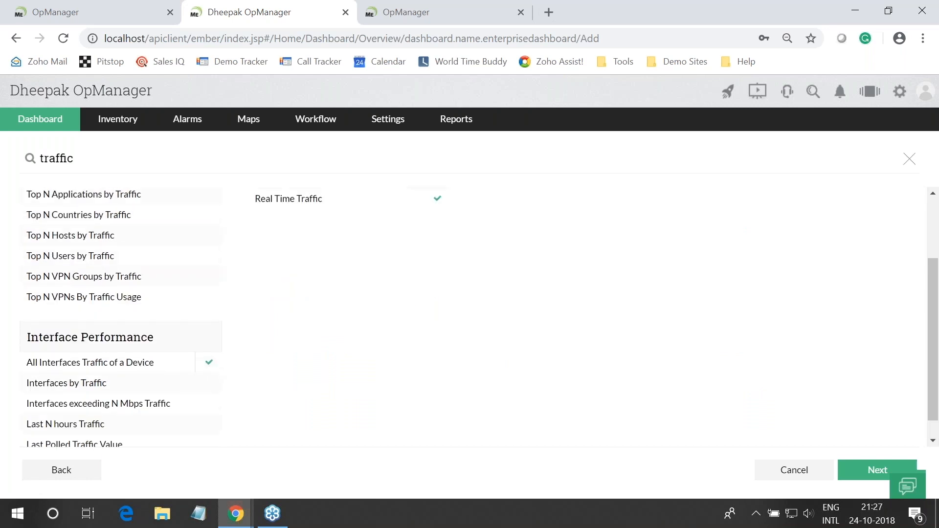
pyautogui.scroll(2, 142, 384)
pyautogui.scroll(-3, 207, 350)
pyautogui.click(209, 361)
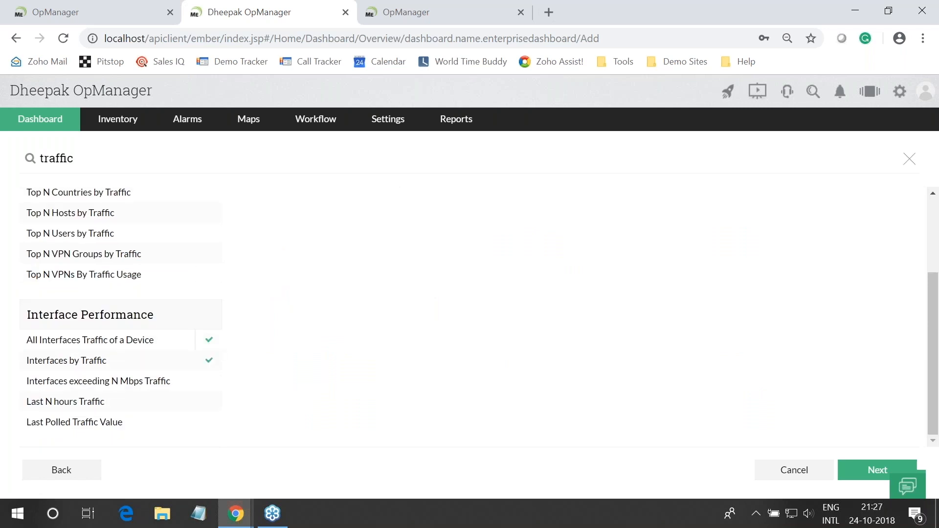
# Add the Firewall Live Traffic and Firewall Interface Live Traffic widgets
pyautogui.scroll(3, 146, 254)
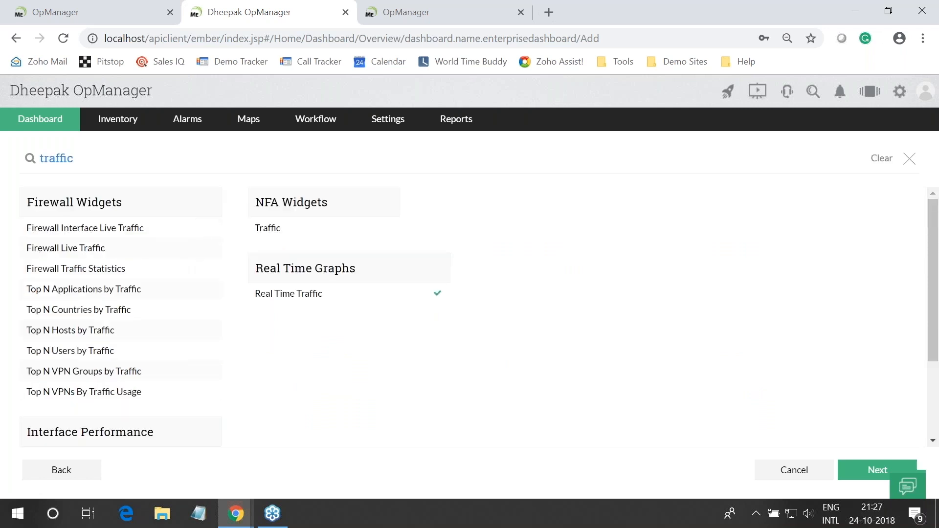
pyautogui.write('server')
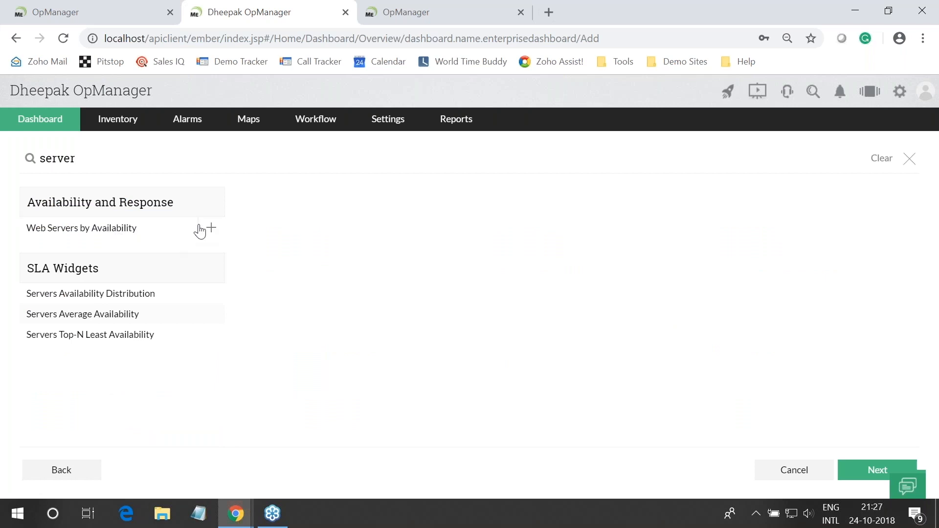
pyautogui.write('traffic')
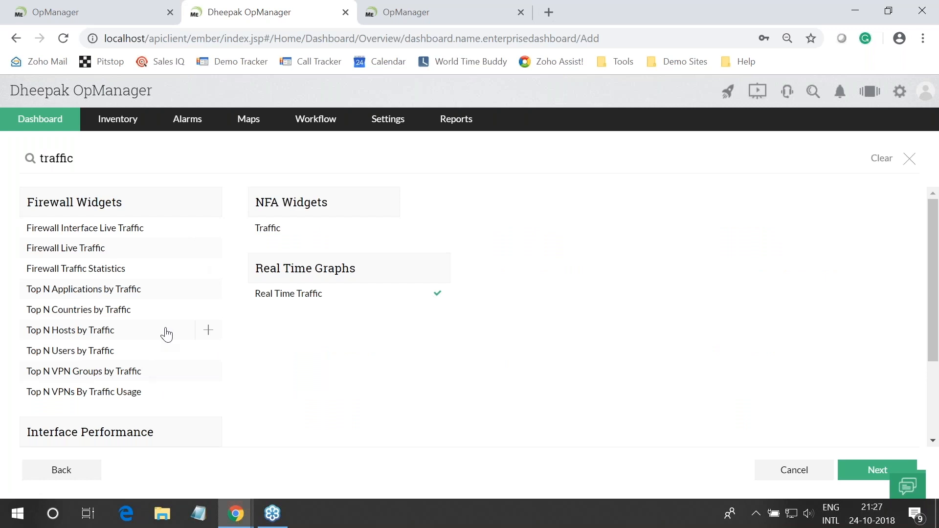
pyautogui.scroll(-3, 164, 331)
pyautogui.scroll(2, 163, 331)
pyautogui.scroll(1, 387, 231)
pyautogui.scroll(-3, 140, 414)
pyautogui.scroll(3, 140, 410)
pyautogui.click(206, 248)
pyautogui.click(208, 230)
pyautogui.scroll(-1, 859, 352)
# On Associate Users, tick one operator and all Administrators, then create the Server Traffic dashboard
pyautogui.scroll(-3, 860, 354)
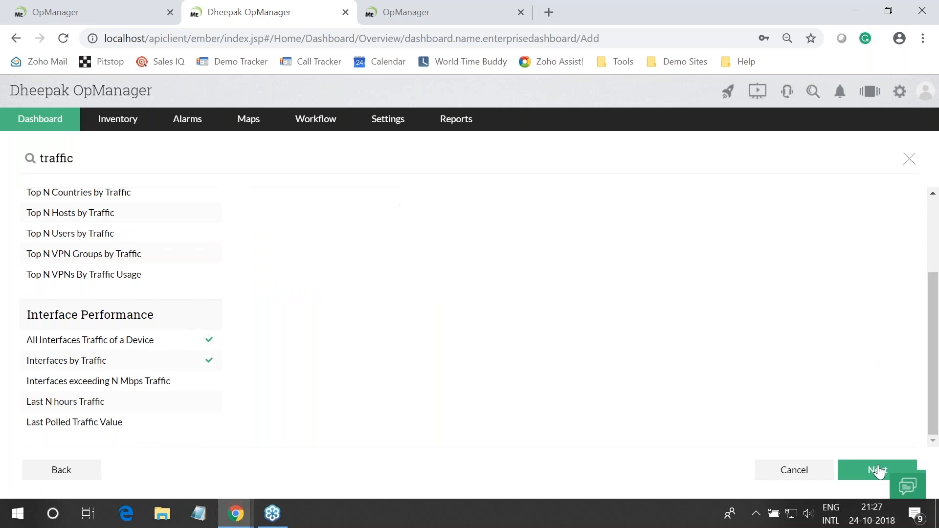
pyautogui.click(876, 469)
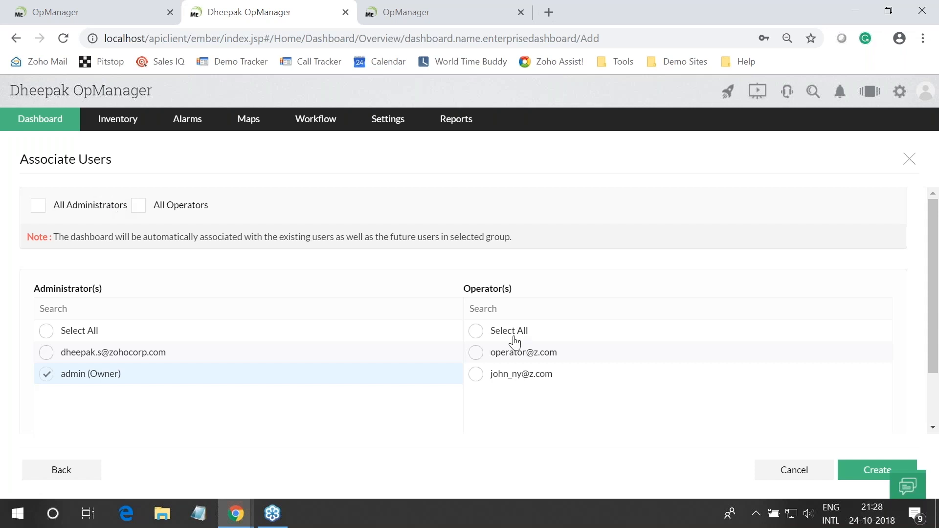
pyautogui.click(474, 353)
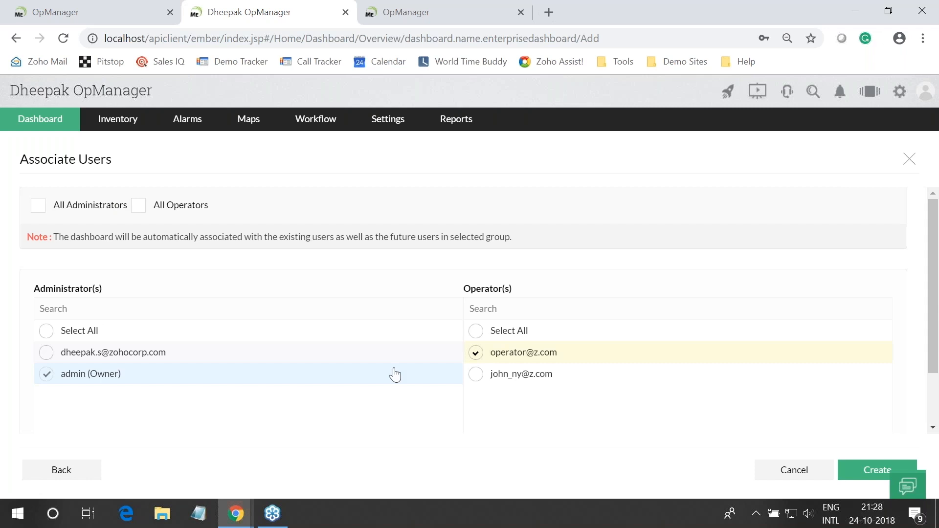
pyautogui.click(45, 331)
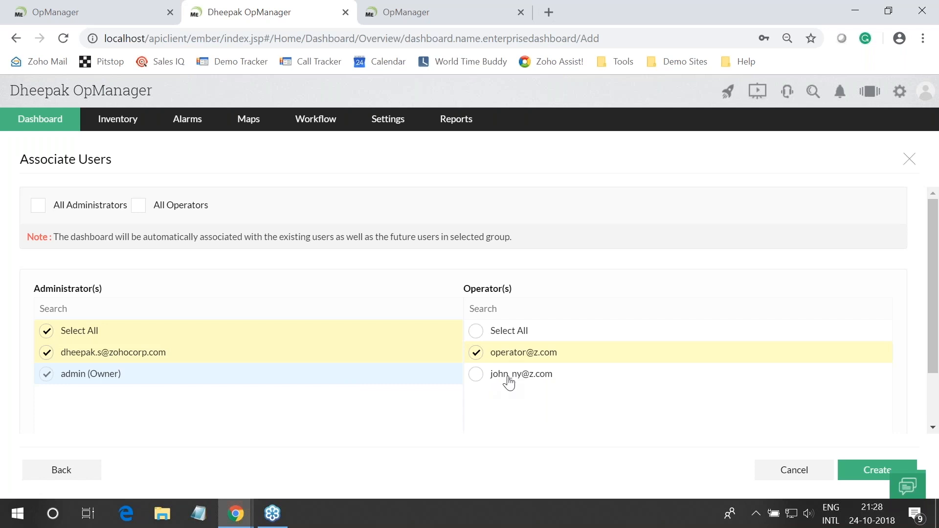
pyautogui.scroll(-3, 611, 325)
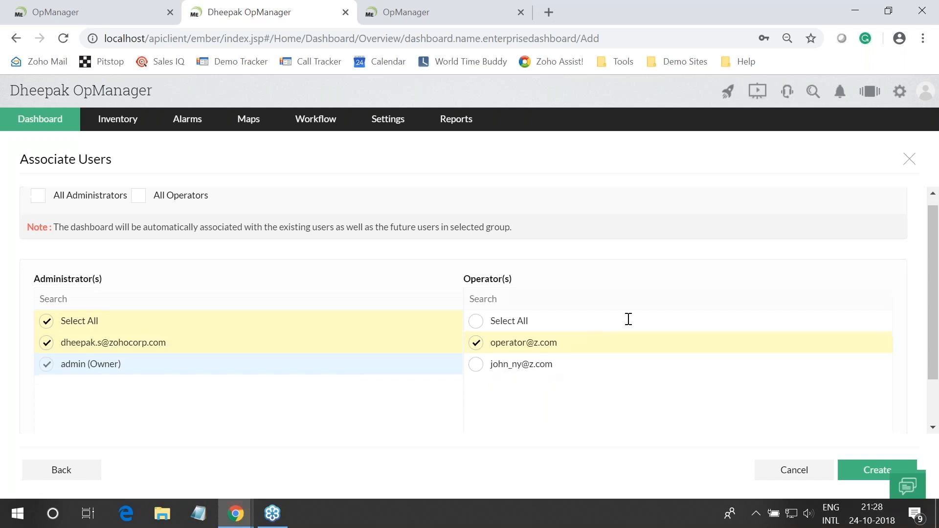
pyautogui.click(877, 474)
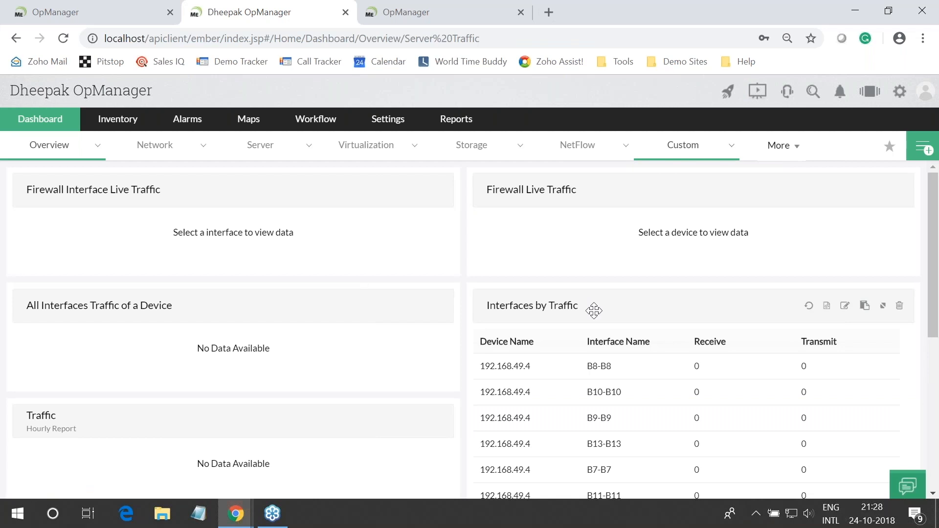
# Move Interfaces by Traffic to the top-left slot, save the layout, and switch to the slides
pyautogui.moveTo(594, 310); pyautogui.dragTo(138, 195)
pyautogui.click(844, 153)
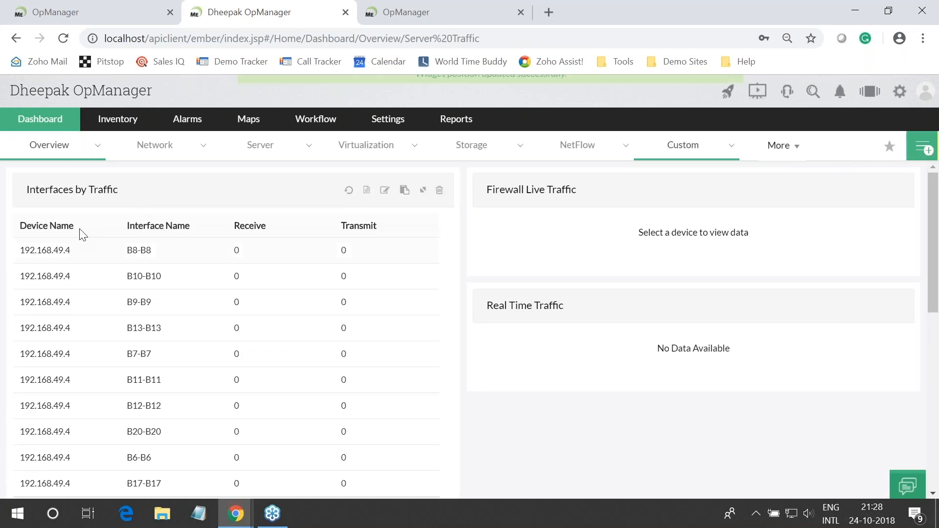
pyautogui.scroll(-3, 93, 242)
pyautogui.scroll(3, 272, 297)
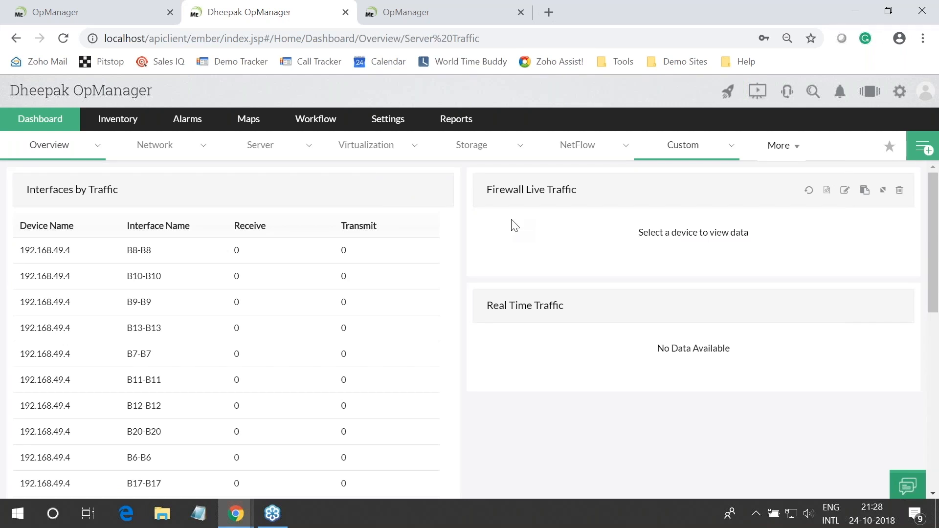
pyautogui.hotkey('alt', 'Tab')
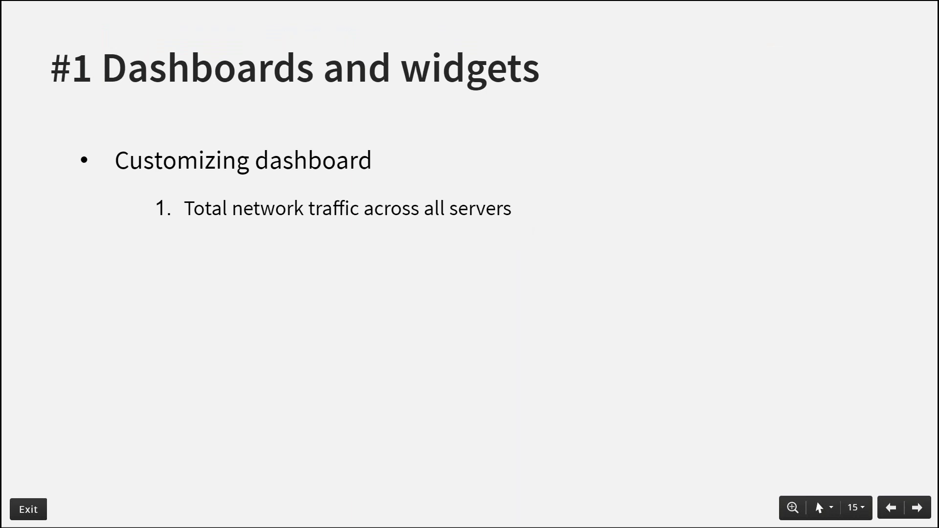
# Reveal the slide's second point on high CPU and Memory devices, then return to OpManager
pyautogui.press('Right')
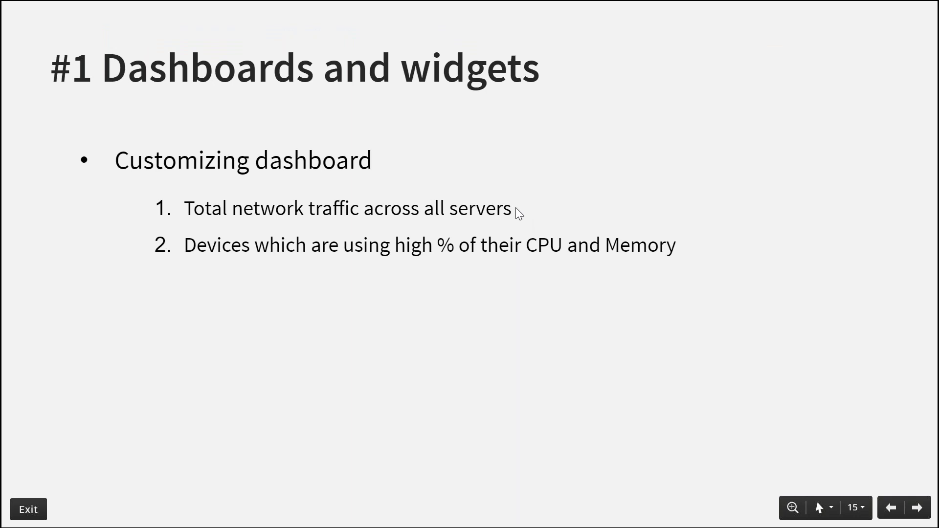
pyautogui.hotkey('alt', 'Tab')
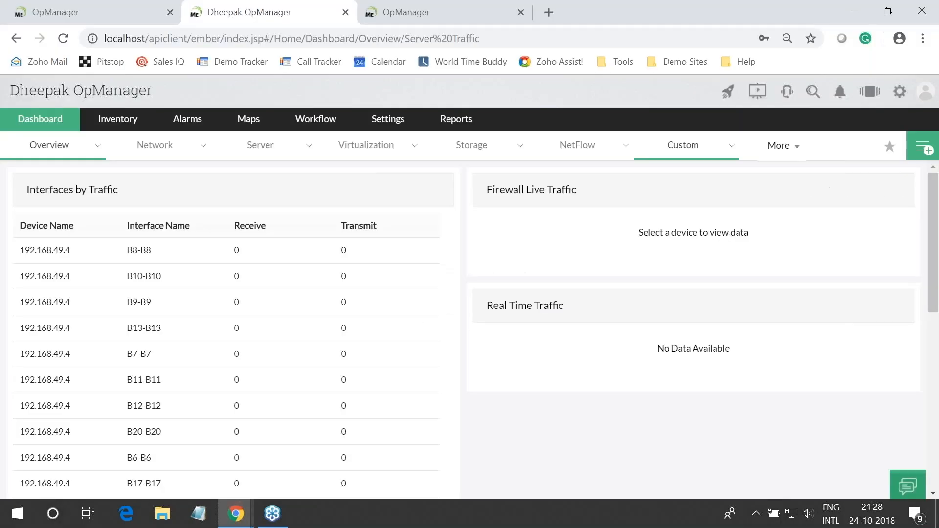
# From My Dashboards, create a new dashboard named 'Utilization' and continue to its widget picker
pyautogui.click(922, 148)
pyautogui.click(766, 204)
pyautogui.write('UI')
pyautogui.press('BackSpace')
pyautogui.press('BackSpace')
pyautogui.write('C')
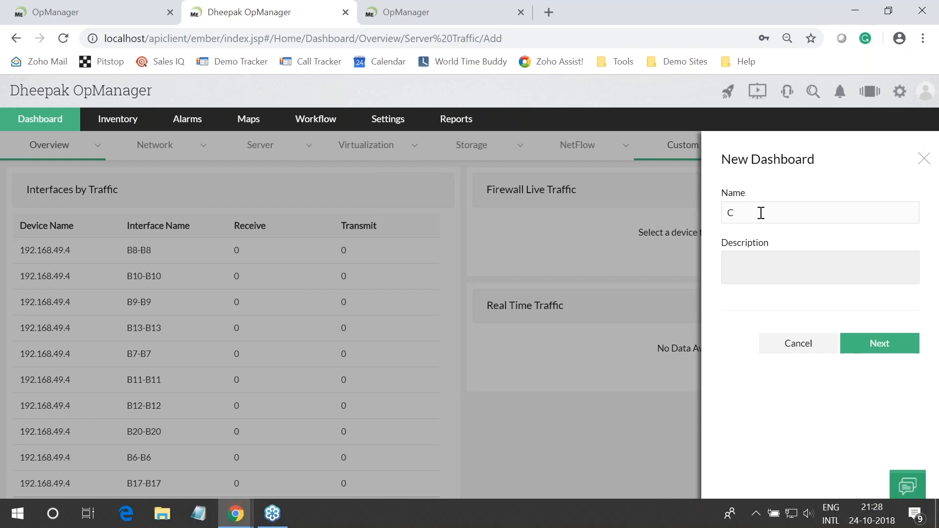
pyautogui.hotkey('alt', 'Tab')
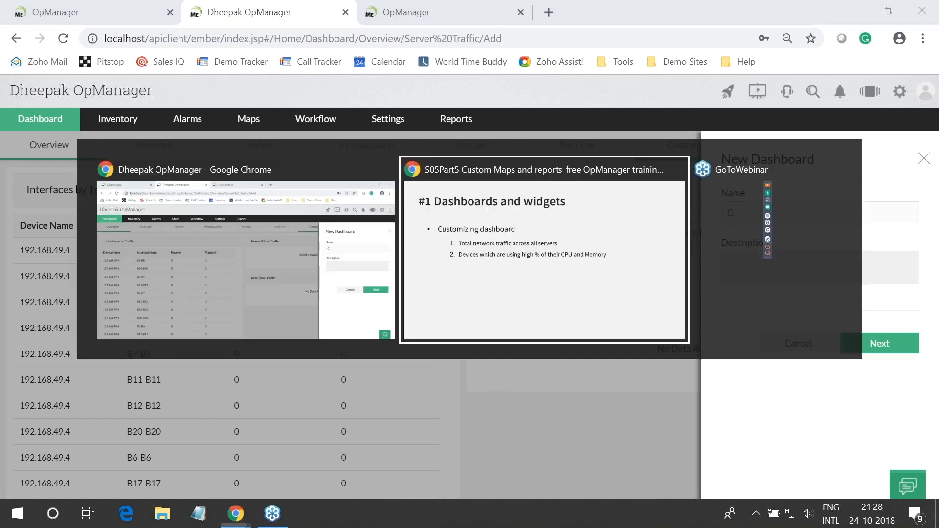
pyautogui.press('Escape')
pyautogui.press('BackSpace')
pyautogui.write('Utilization')
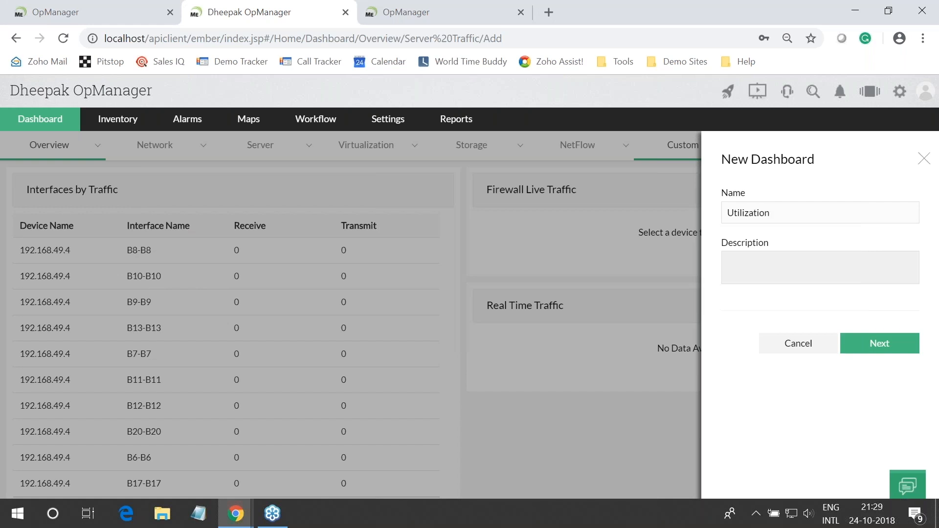
pyautogui.click(882, 350)
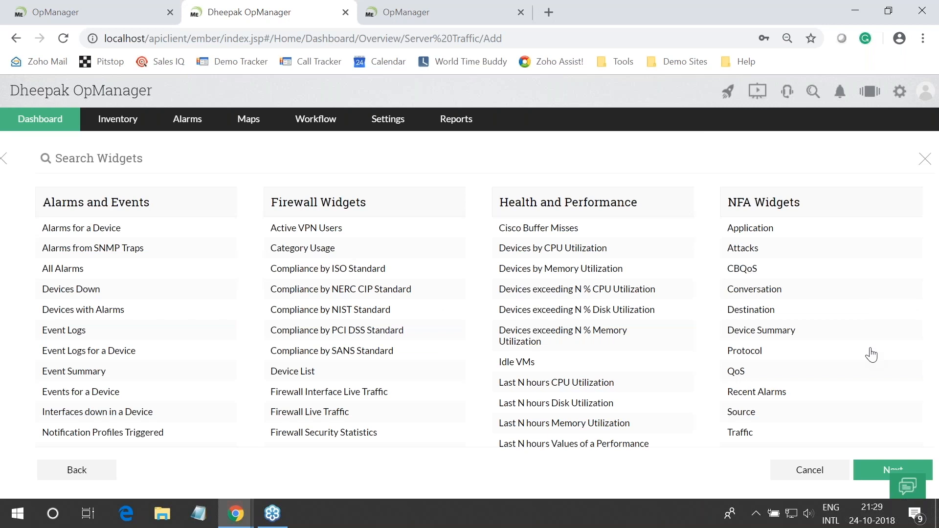
# Filter widgets by 'utili' and add the eleven CPU, memory and disk utilization widgets
pyautogui.click(149, 160)
pyautogui.write('u')
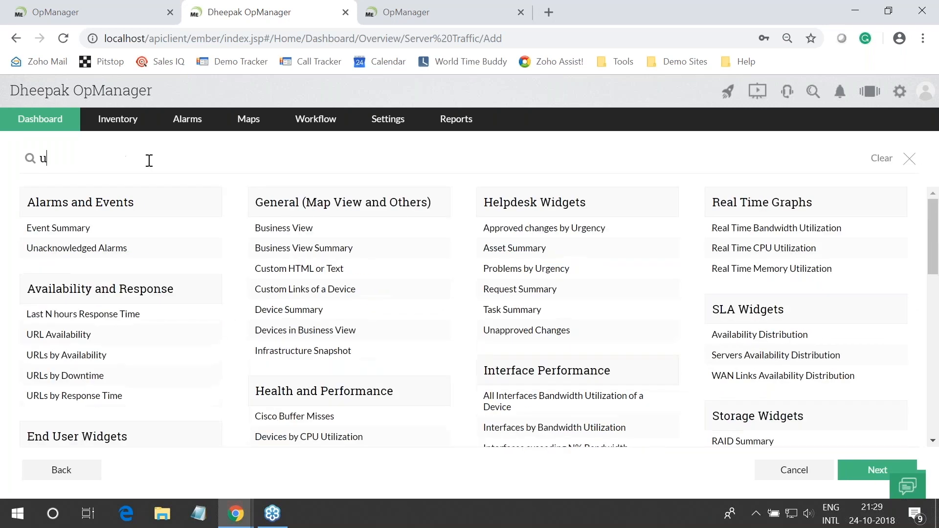
pyautogui.write('tili')
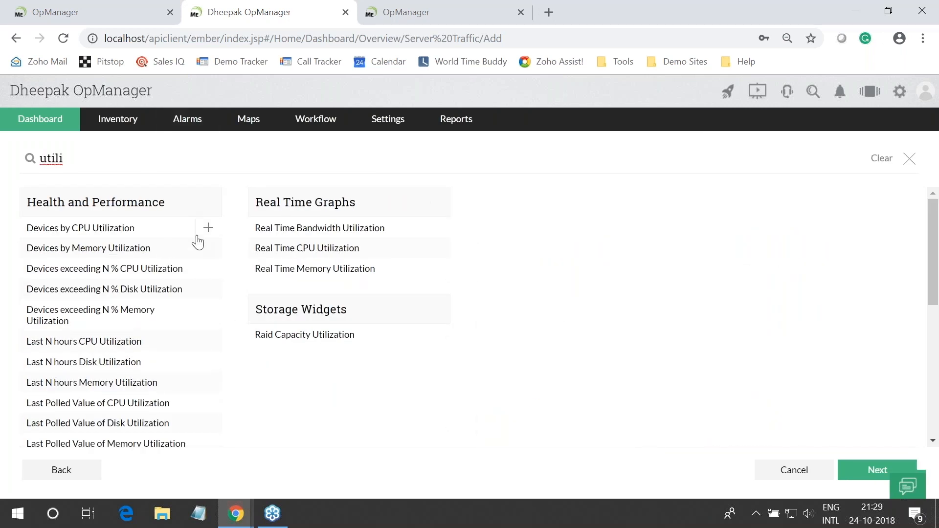
pyautogui.click(208, 230)
pyautogui.click(207, 248)
pyautogui.click(208, 270)
pyautogui.click(210, 290)
pyautogui.click(208, 310)
pyautogui.click(206, 342)
pyautogui.click(206, 362)
pyautogui.click(208, 383)
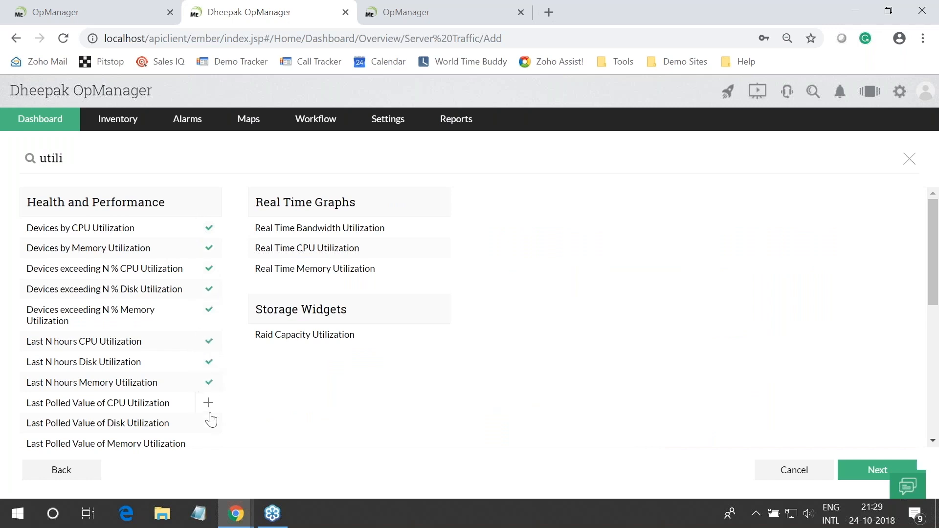
pyautogui.click(208, 404)
pyautogui.click(208, 424)
pyautogui.click(208, 444)
# Add the Real Time CPU Utilization and Real Time Memory Utilization graphs
pyautogui.click(437, 250)
pyautogui.click(437, 269)
pyautogui.scroll(-7, 782, 340)
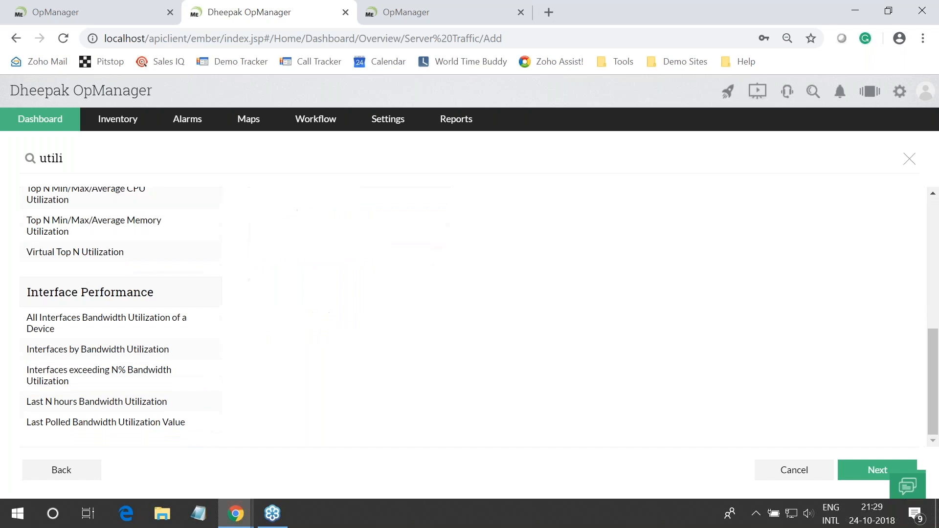
pyautogui.scroll(7, 70, 323)
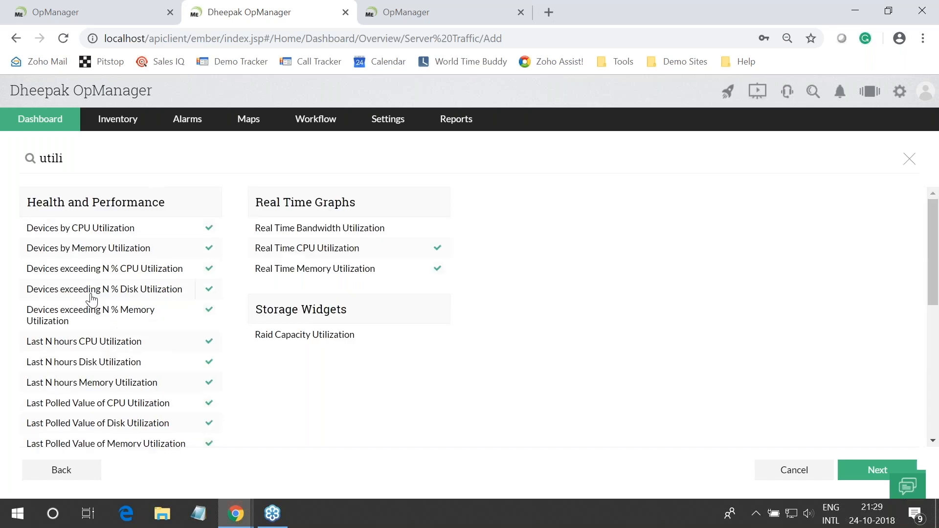
pyautogui.scroll(-4, 91, 299)
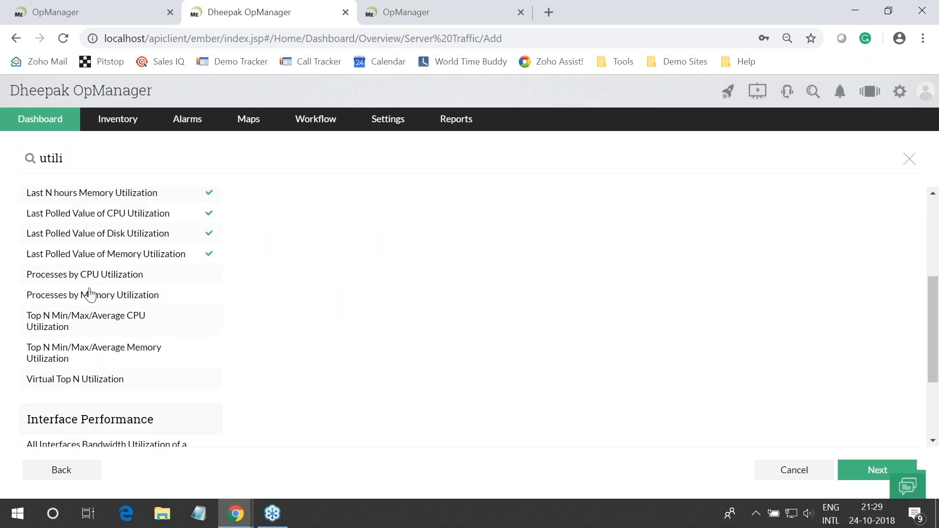
pyautogui.scroll(-3, 90, 294)
pyautogui.hotkey('alt', 'Tab')
pyautogui.click(140, 260)
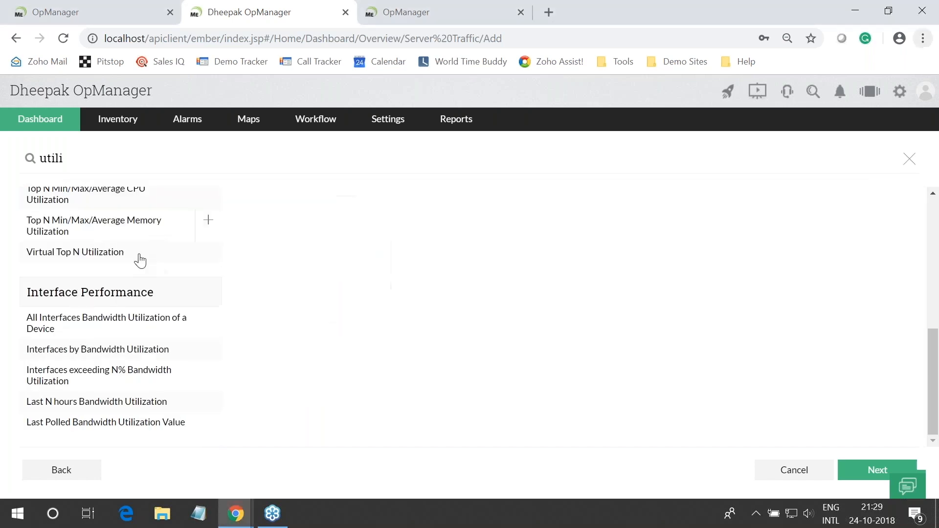
pyautogui.scroll(5, 921, 388)
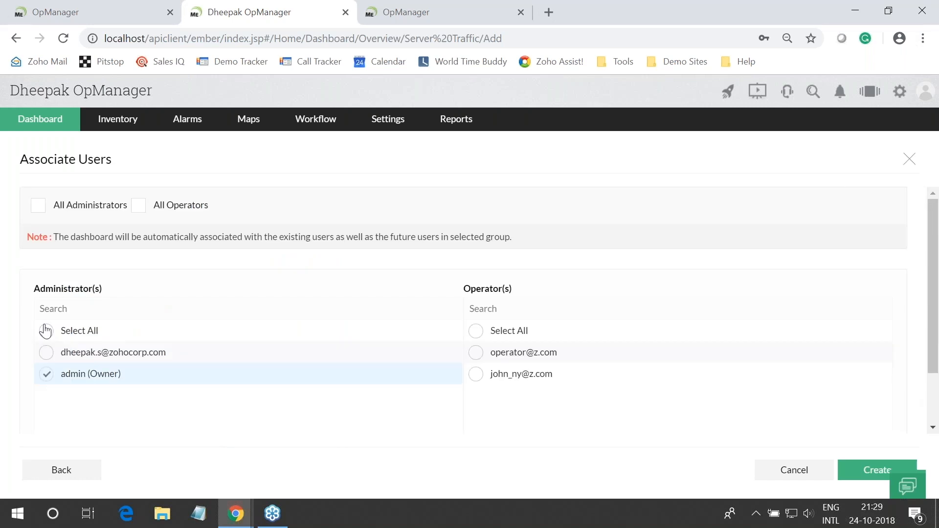
pyautogui.click(38, 206)
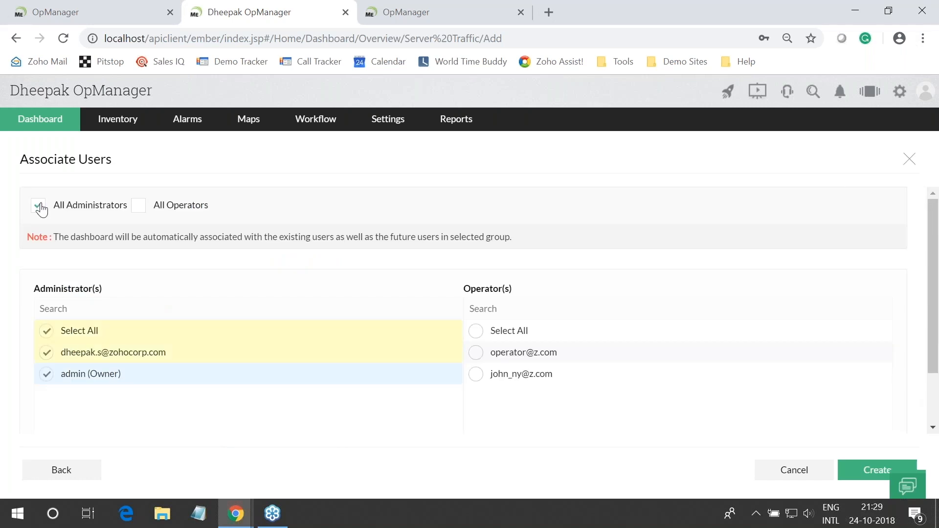
pyautogui.click(475, 374)
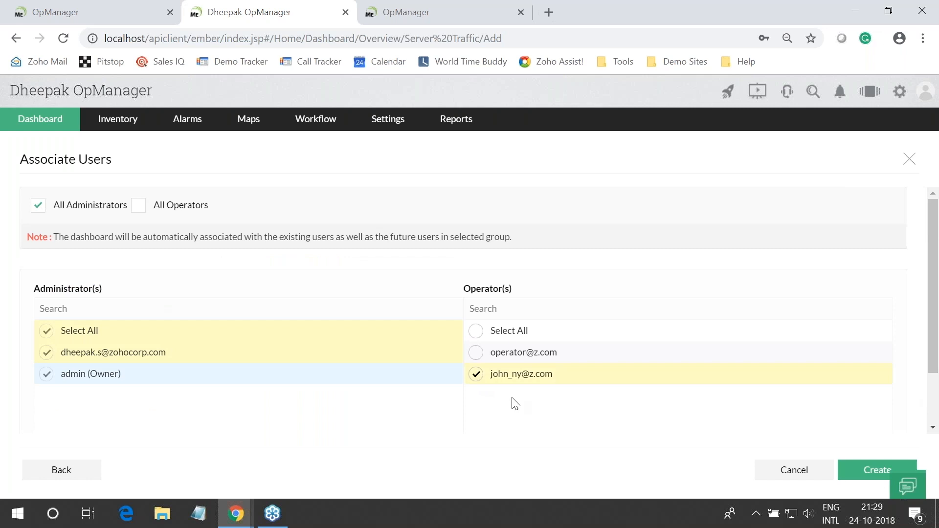
pyautogui.click(877, 473)
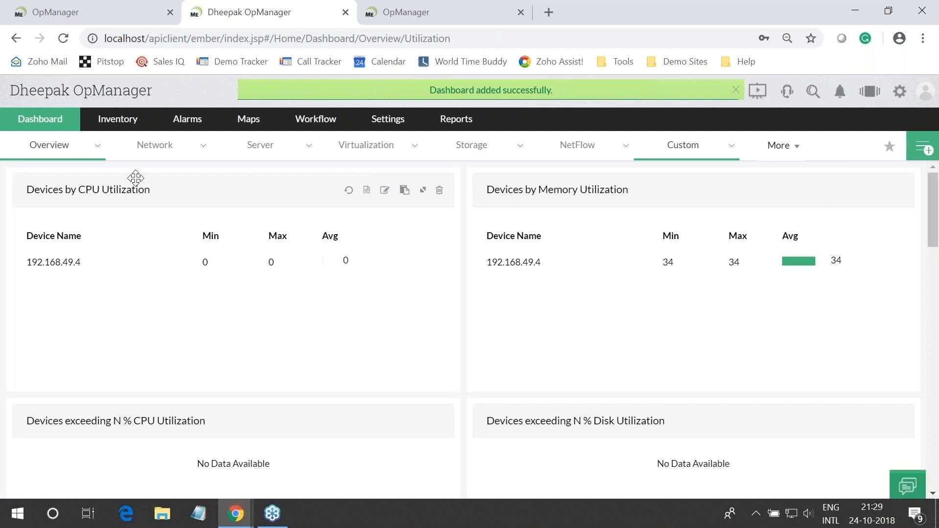
pyautogui.scroll(-5, 383, 351)
pyautogui.scroll(5, 383, 351)
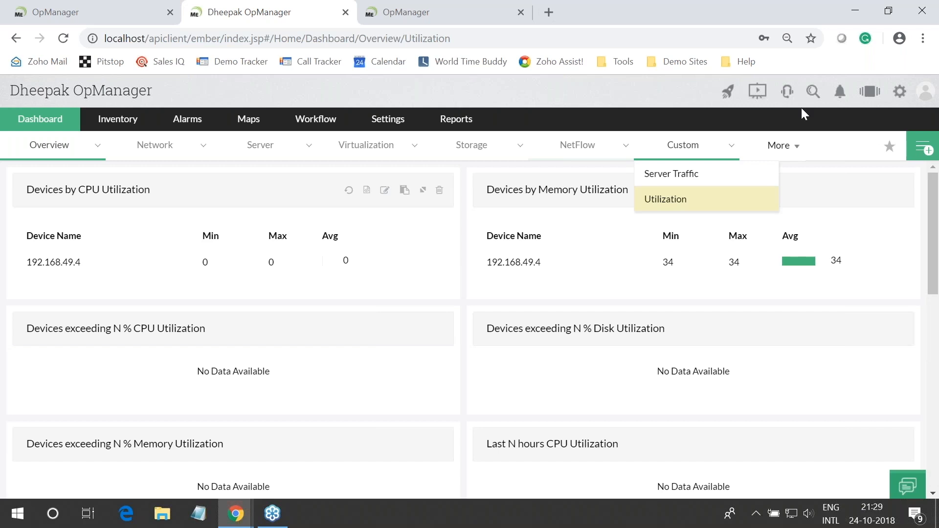
pyautogui.click(683, 145)
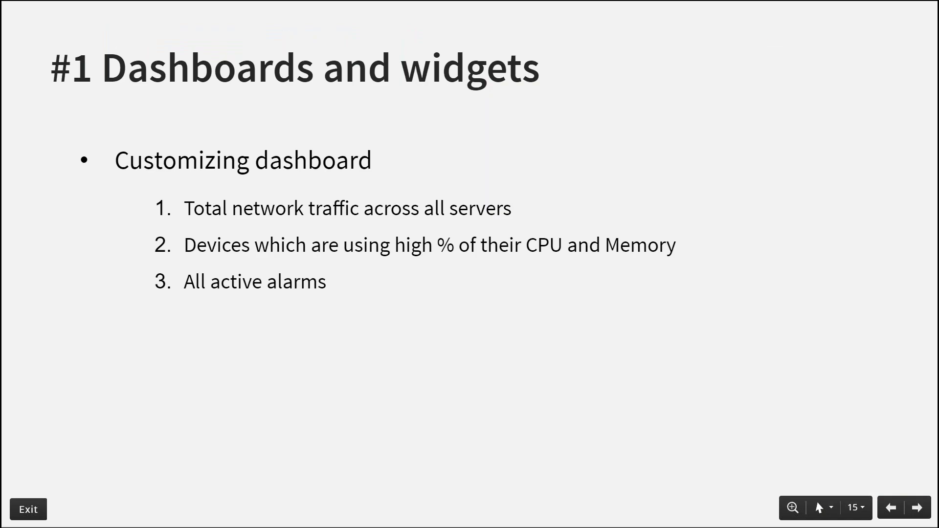
pyautogui.hotkey('alt', 'Tab')
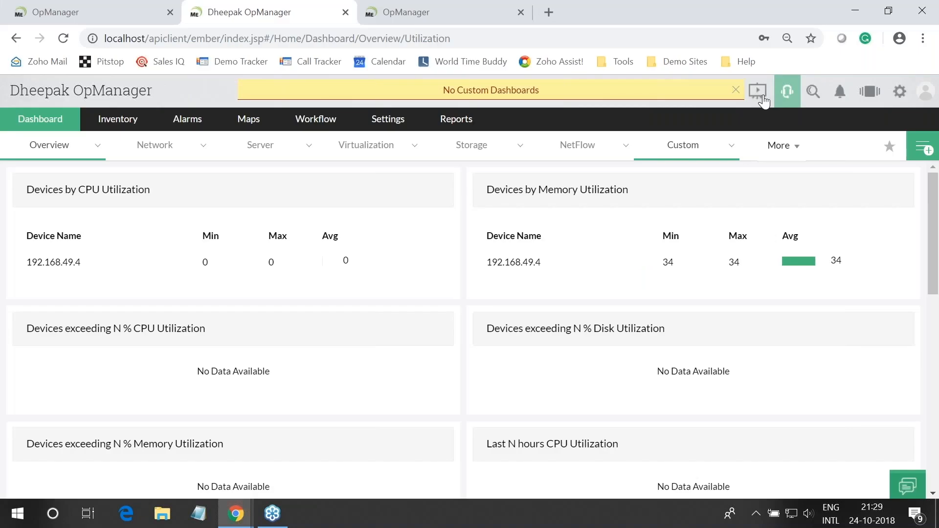
# From My Dashboards, create a new dashboard named 'Active Alarms' and continue to widget selection
pyautogui.click(920, 152)
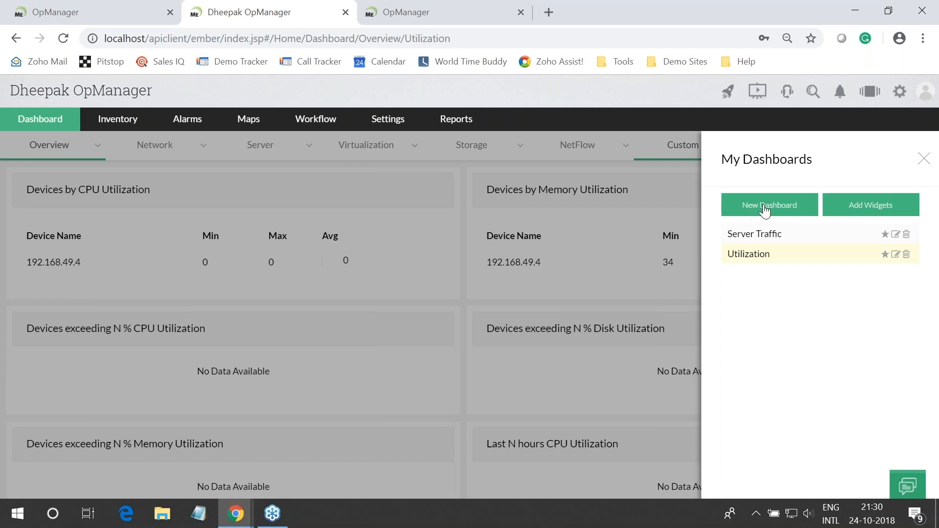
pyautogui.click(764, 214)
pyautogui.write('Active A')
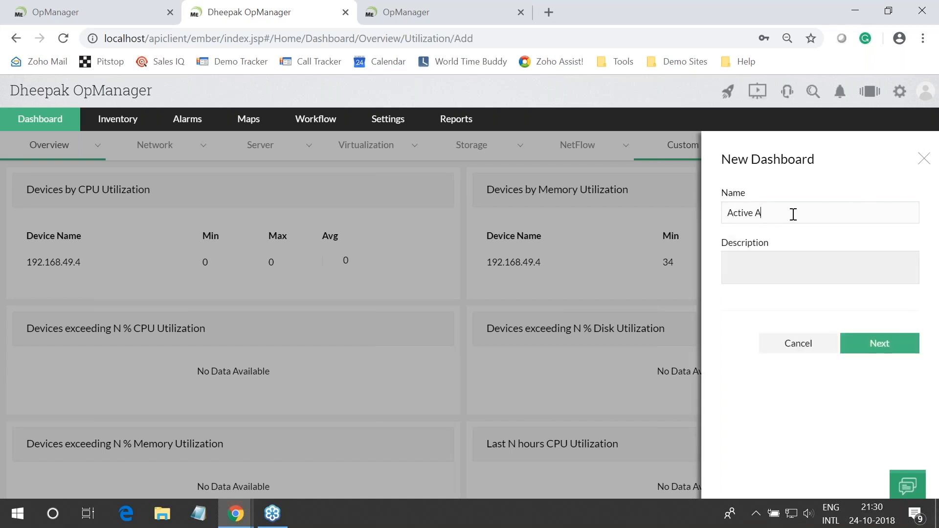
pyautogui.write('lamrs')
pyautogui.press('BackSpace')
pyautogui.press('BackSpace')
pyautogui.press('BackSpace')
pyautogui.write('rms')
pyautogui.click(878, 341)
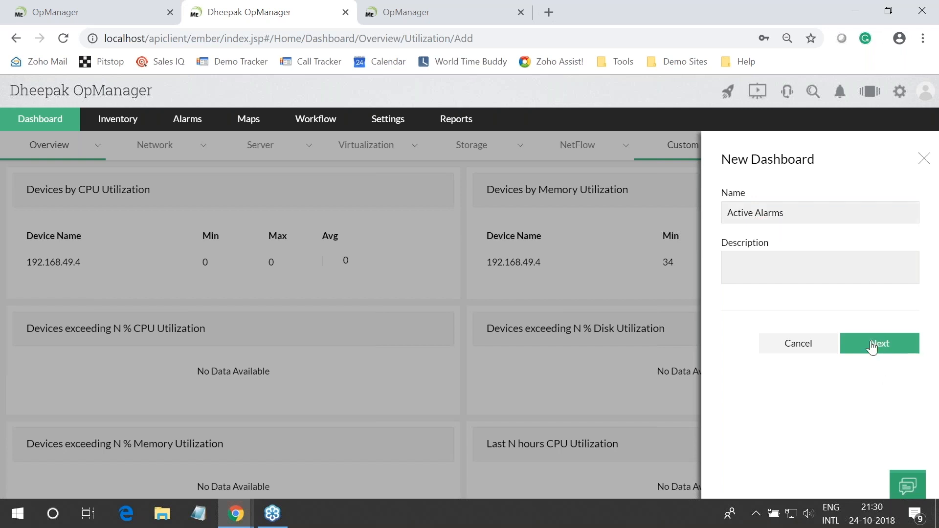
pyautogui.click(873, 345)
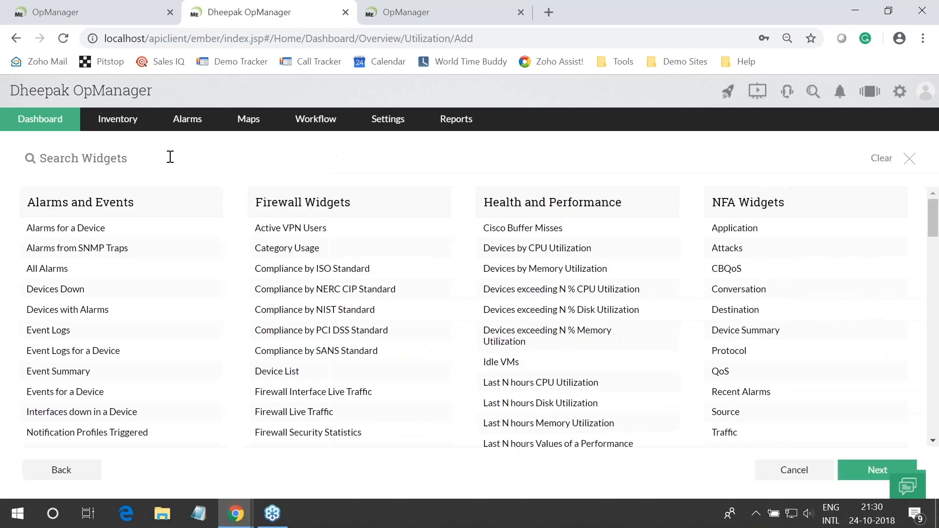
# Tick Alarms for a Device, Alarms from SNMP Traps, All Alarms, Devices Down and Devices with Alarms, leaving Event Logs out
pyautogui.click(209, 228)
pyautogui.click(208, 248)
pyautogui.click(208, 269)
pyautogui.click(209, 290)
pyautogui.click(208, 310)
pyautogui.click(208, 331)
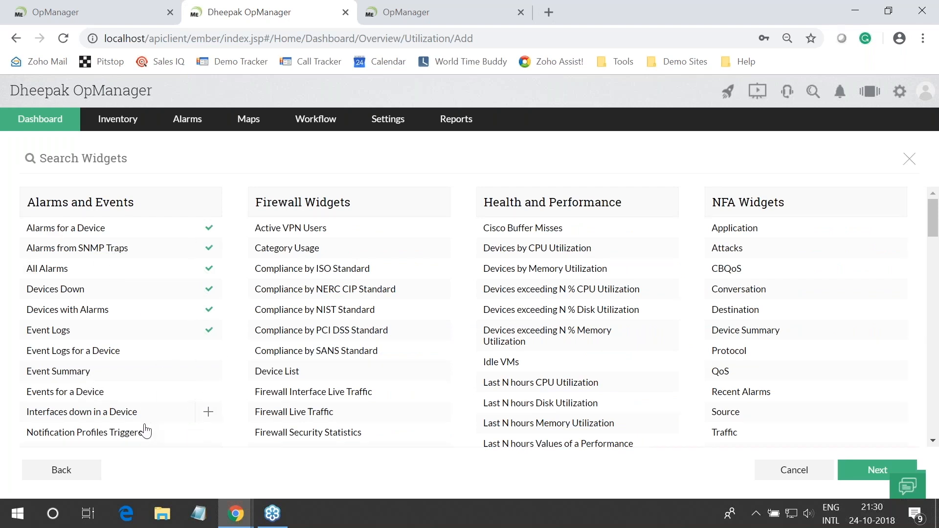
pyautogui.click(206, 330)
# Re-enter the dashboard name 'Active Alarma' and continue to widget selection
pyautogui.moveTo(117, 119)
pyautogui.click(131, 167)
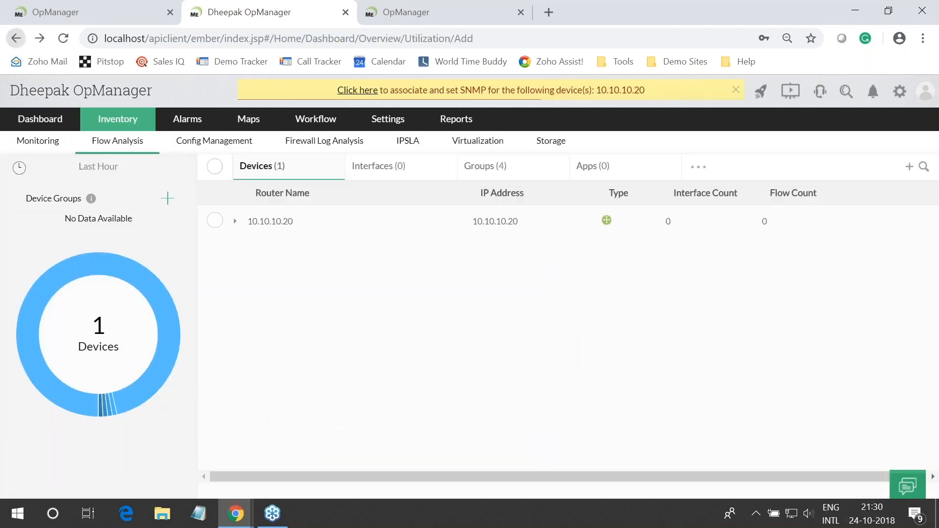
pyautogui.write('Active Al')
pyautogui.write('arma')
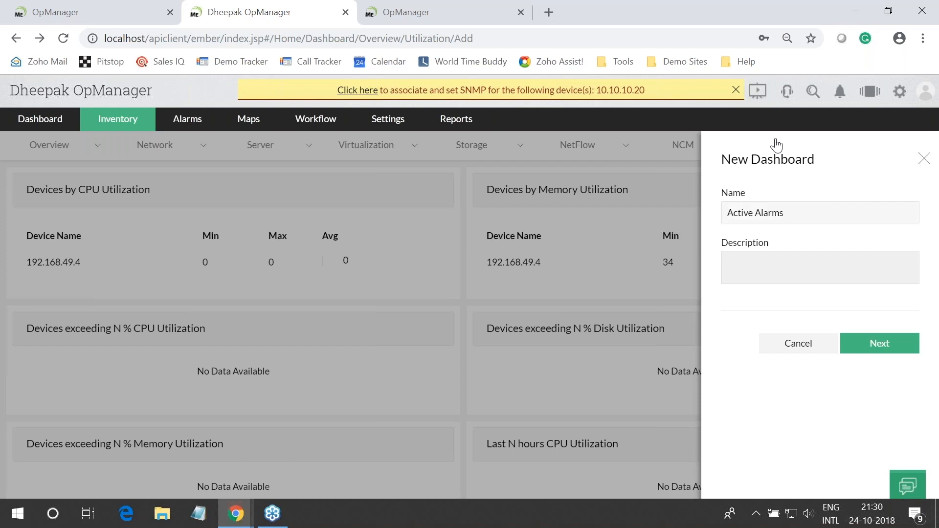
pyautogui.click(878, 348)
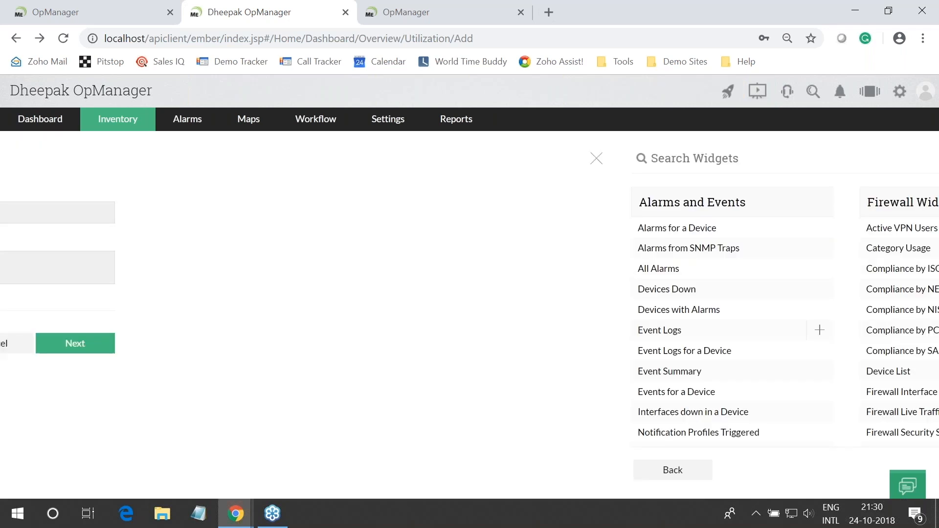
# Re-tick the five alarm widgets, Alarms for a Device through Devices with Alarms, and proceed to sharing
pyautogui.click(209, 228)
pyautogui.click(209, 248)
pyautogui.click(208, 268)
pyautogui.click(208, 289)
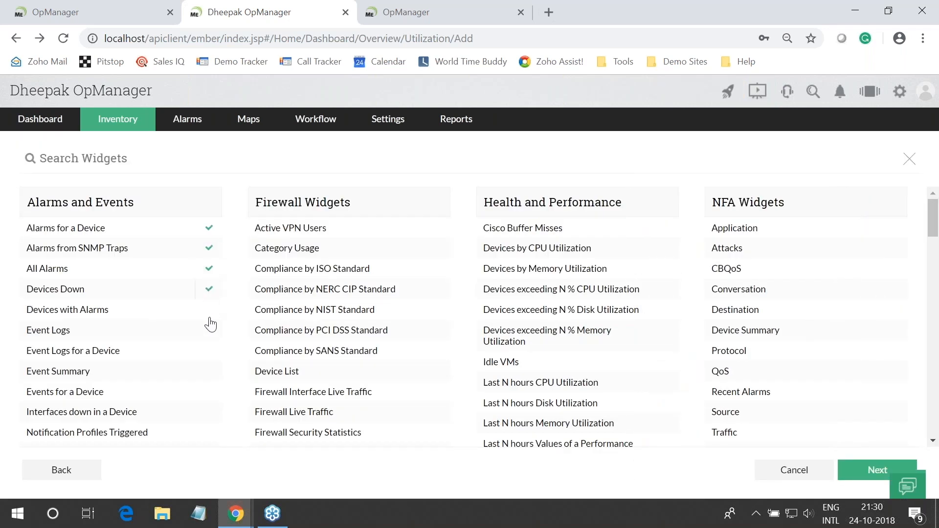
pyautogui.click(209, 311)
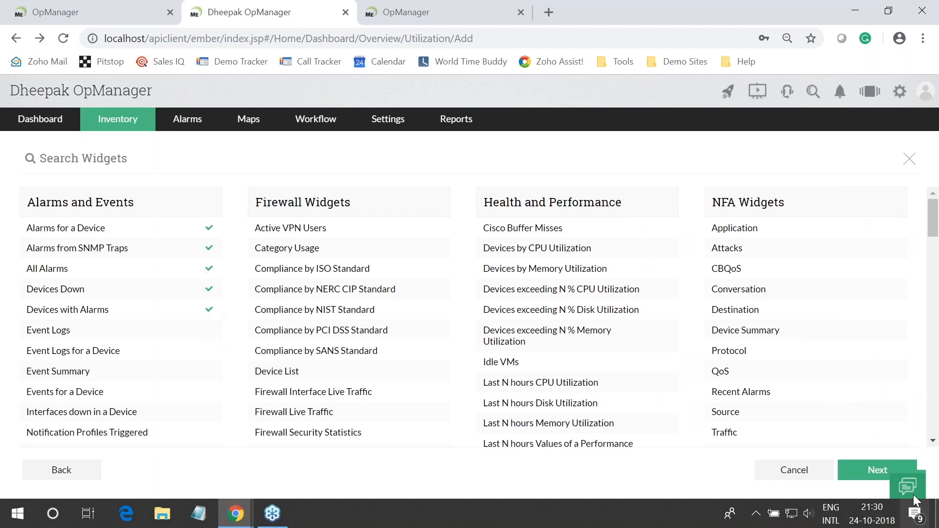
pyautogui.click(873, 481)
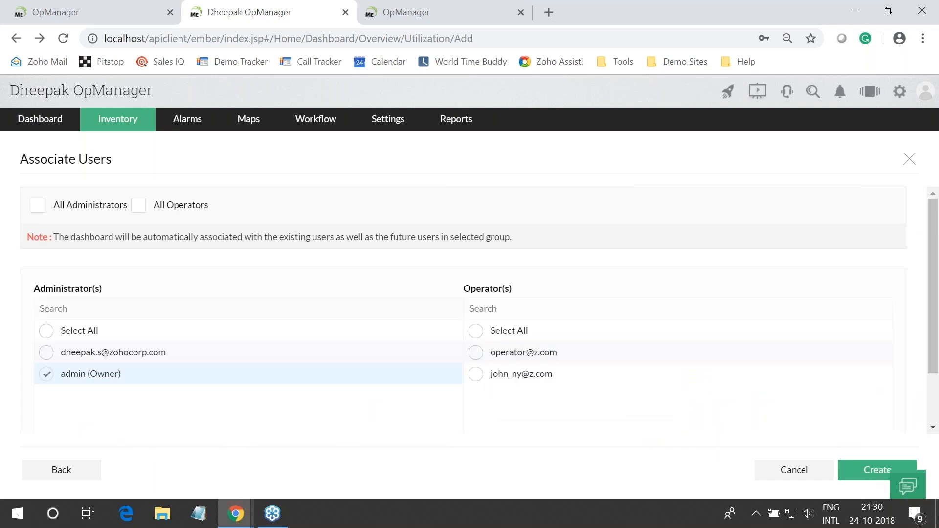
# Share Active Alarms with All Administrators and All Operators and create it
pyautogui.click(46, 331)
pyautogui.click(39, 204)
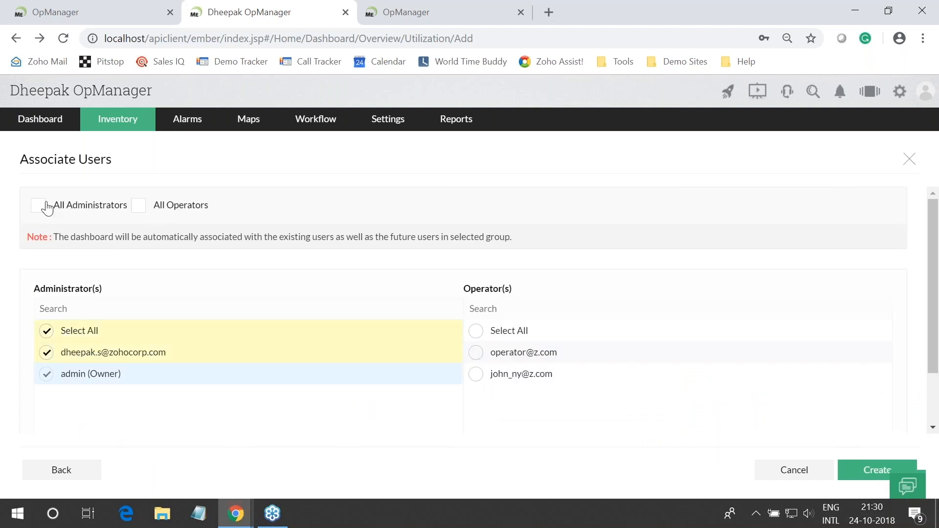
pyautogui.click(139, 205)
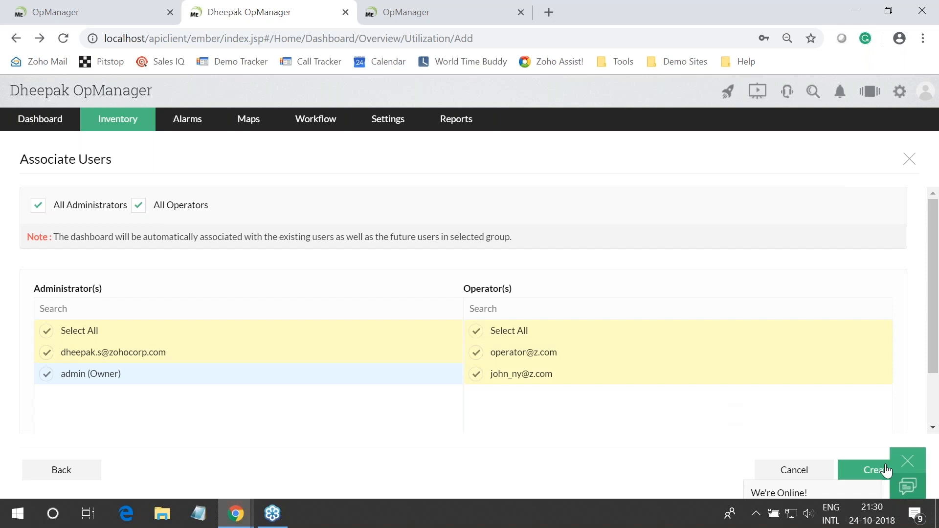
pyautogui.click(864, 467)
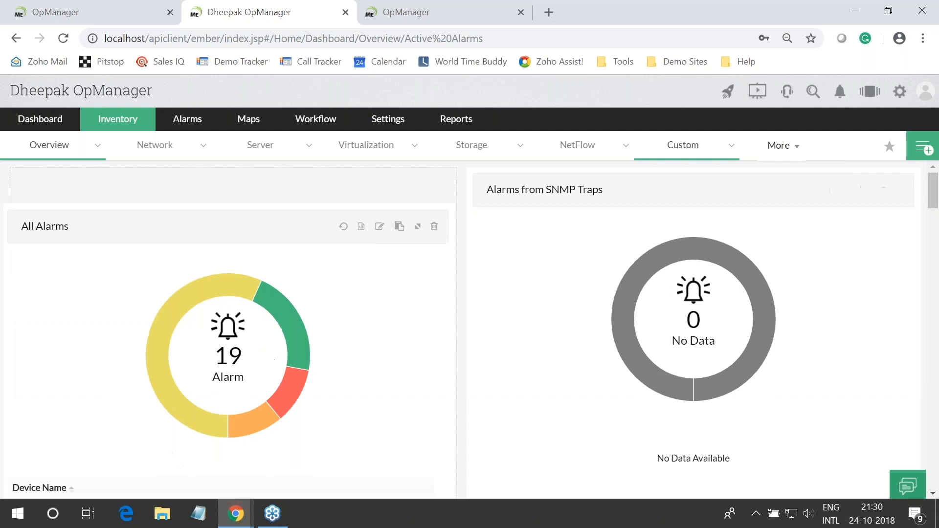
# Place All Alarms top-left and Devices Down top-right, then save the layout
pyautogui.scroll(-9, 210, 389)
pyautogui.scroll(5, 210, 389)
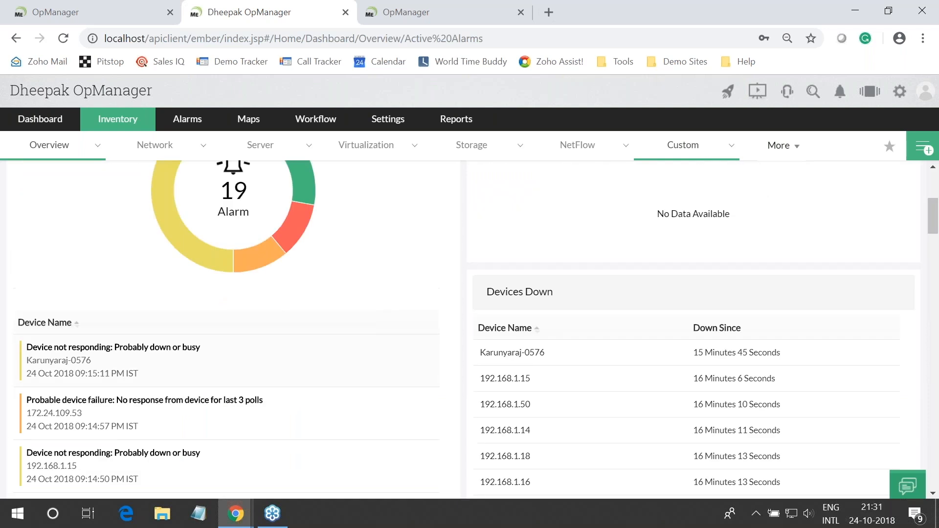
pyautogui.scroll(-5, 147, 319)
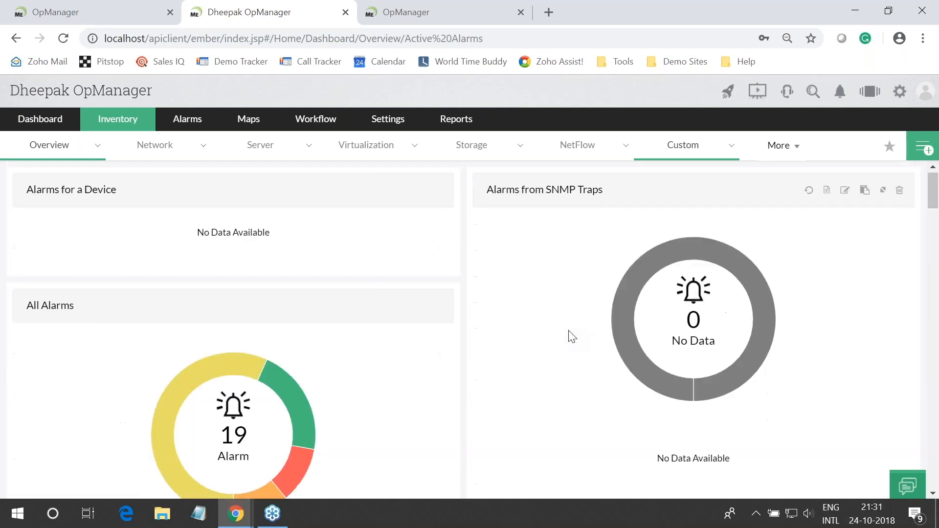
pyautogui.scroll(5, 576, 351)
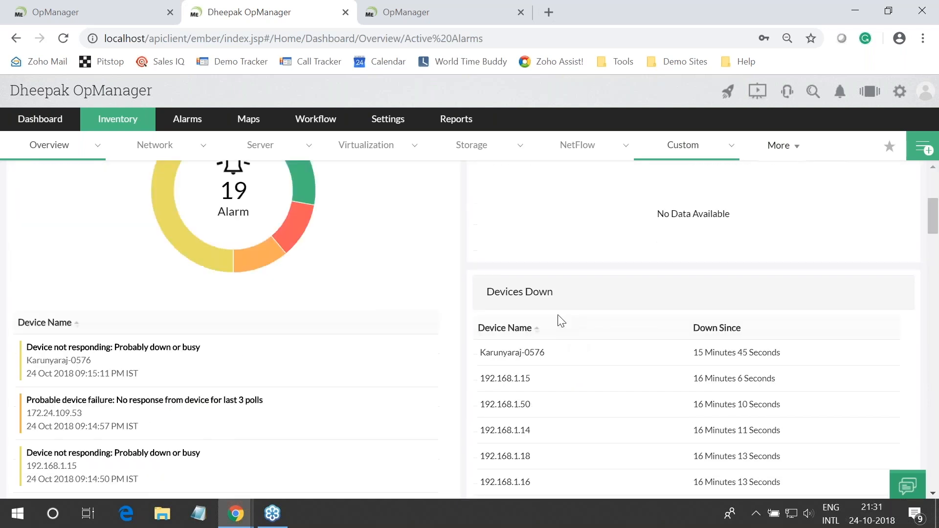
pyautogui.moveTo(587, 283); pyautogui.dragTo(566, 231)
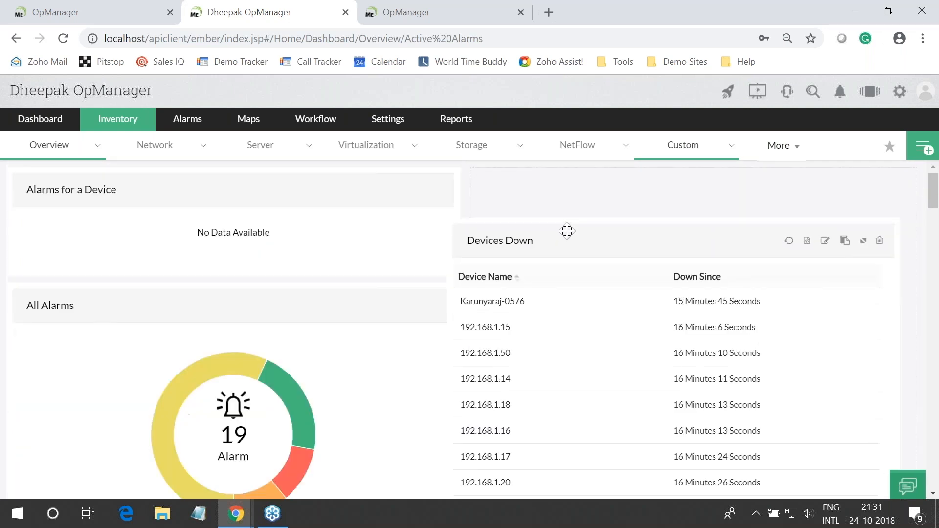
pyautogui.moveTo(201, 302); pyautogui.dragTo(261, 183)
pyautogui.click(858, 149)
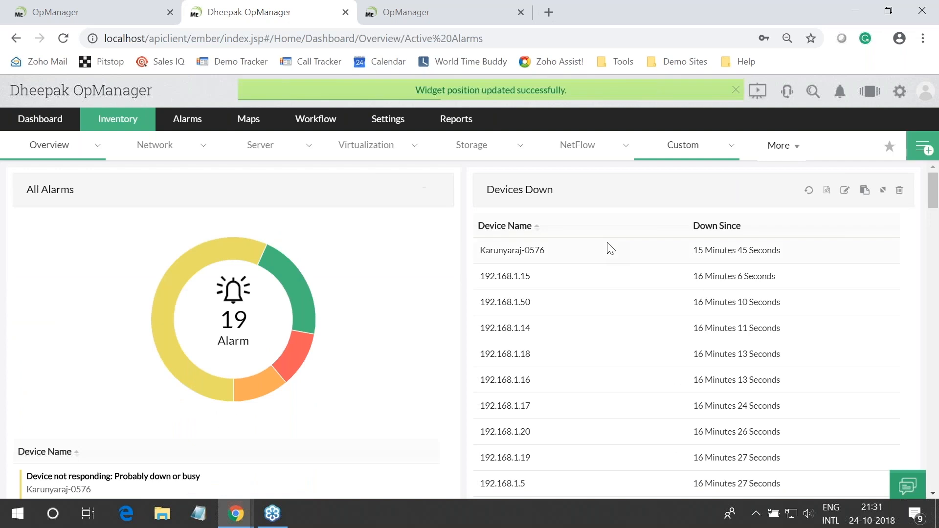
# Check the next point on the presentation slides, then return to OpManager
pyautogui.hotkey('alt', 'Tab')
pyautogui.click(286, 383)
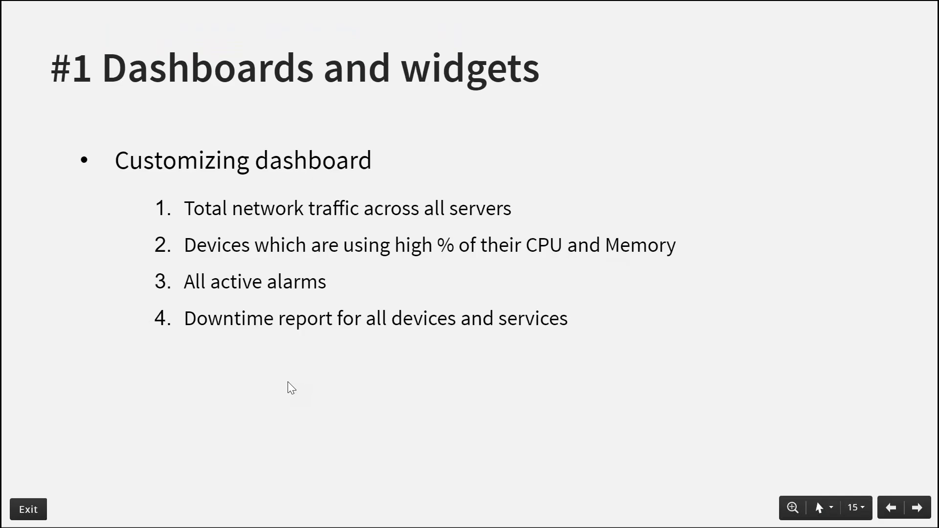
pyautogui.hotkey('alt', 'Tab')
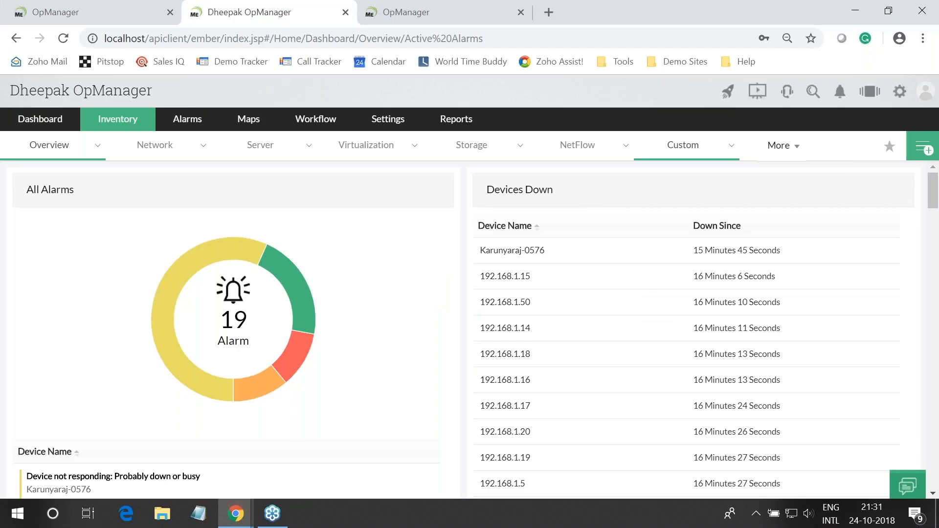
# Start a new dashboard named 'Downtime'
pyautogui.click(923, 146)
pyautogui.write('Downtime')
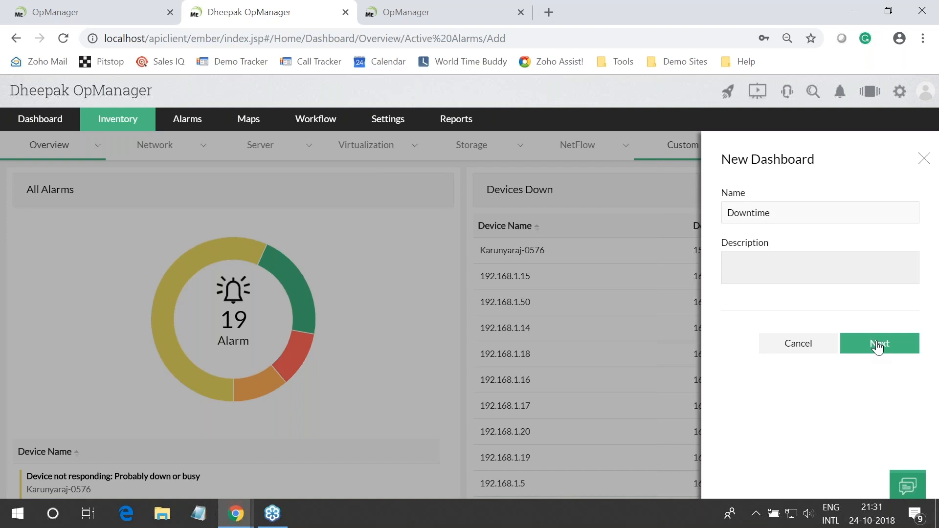
pyautogui.click(878, 345)
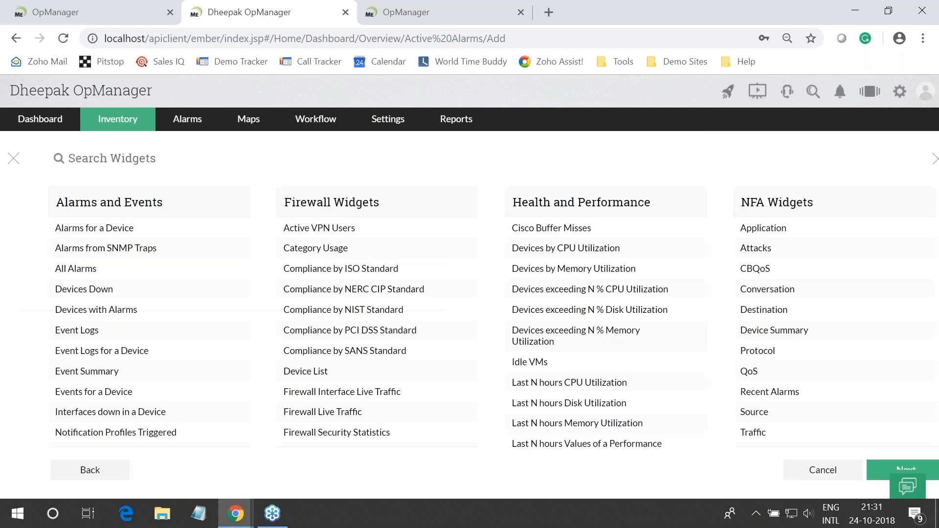
# Search 'down' and add all seven down and downtime widgets for devices, services, interfaces, URLs and WAN links
pyautogui.write('down')
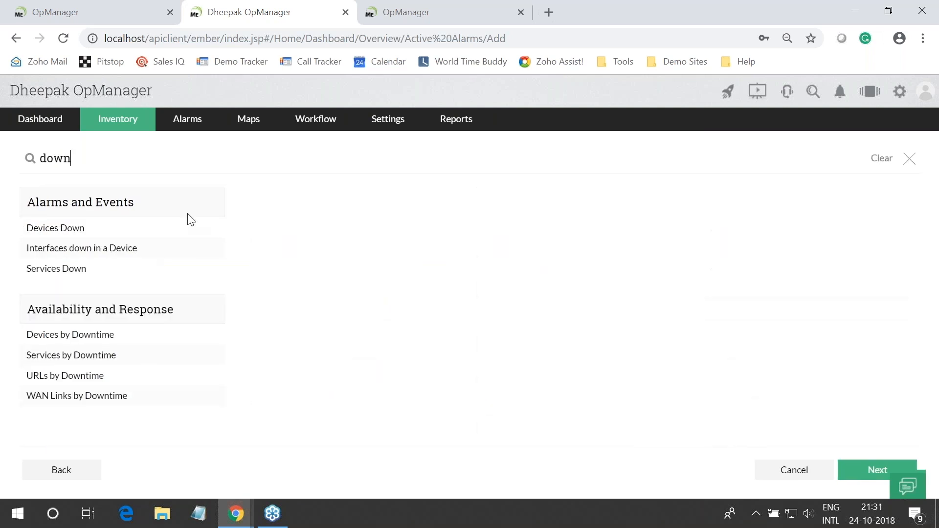
pyautogui.click(210, 335)
pyautogui.click(210, 355)
pyautogui.click(211, 376)
pyautogui.click(210, 396)
pyautogui.click(211, 228)
pyautogui.click(212, 250)
pyautogui.click(210, 268)
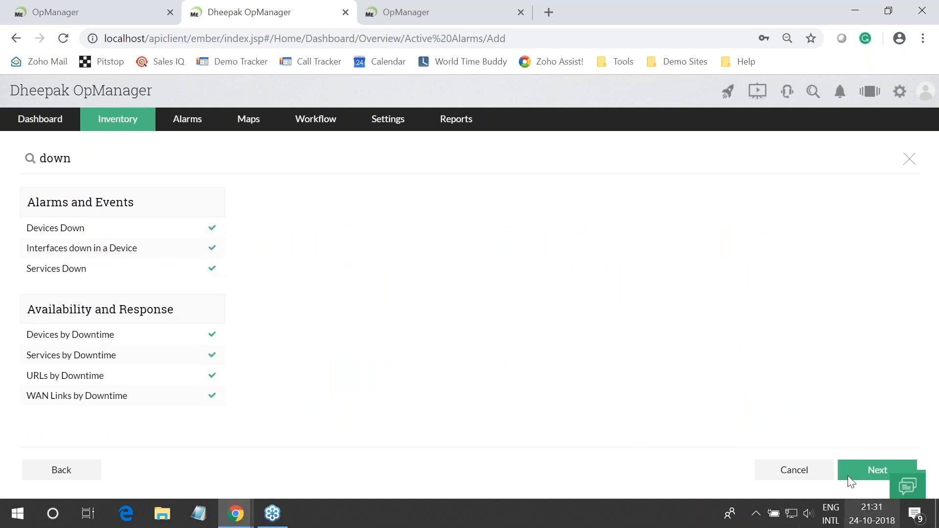
# Share Downtime with All Administrators and All Operators and create it
pyautogui.click(865, 472)
pyautogui.click(42, 209)
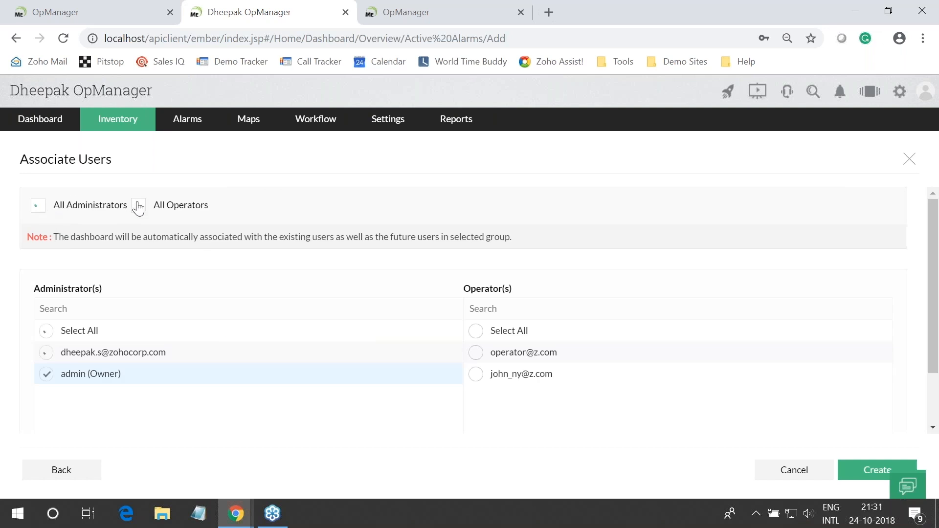
pyautogui.click(139, 206)
pyautogui.click(844, 467)
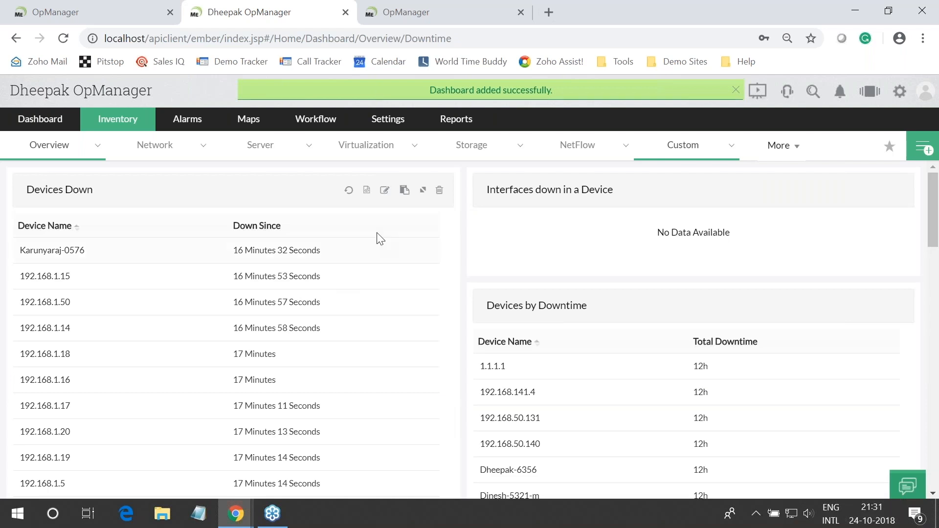
# Move Devices by Downtime to the top-right slot, save the layout, and reveal 'IT summary' on the slide
pyautogui.moveTo(625, 307); pyautogui.dragTo(626, 203)
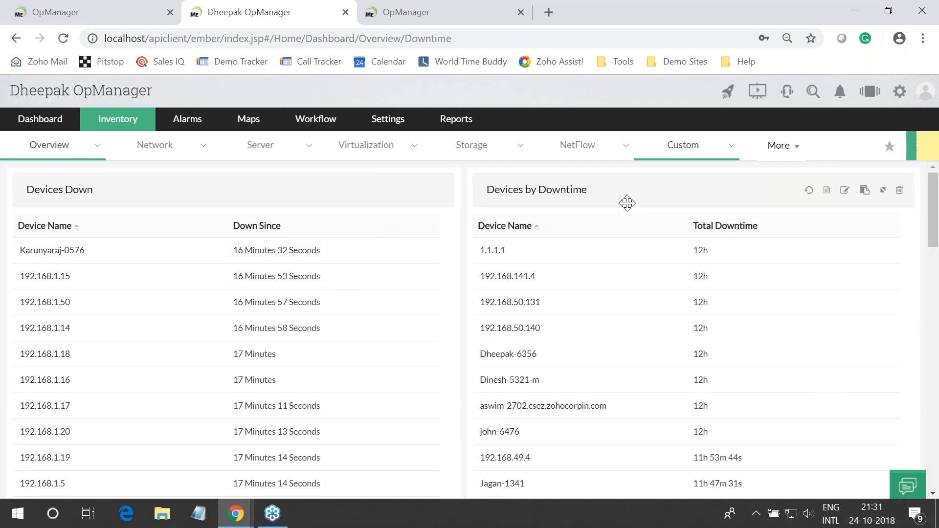
pyautogui.scroll(-10, 373, 370)
pyautogui.scroll(1, 595, 179)
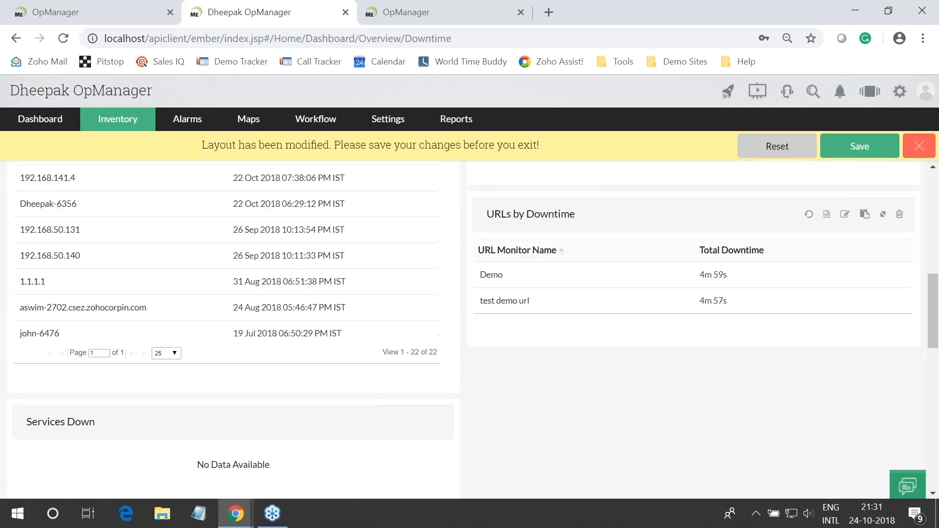
pyautogui.click(859, 147)
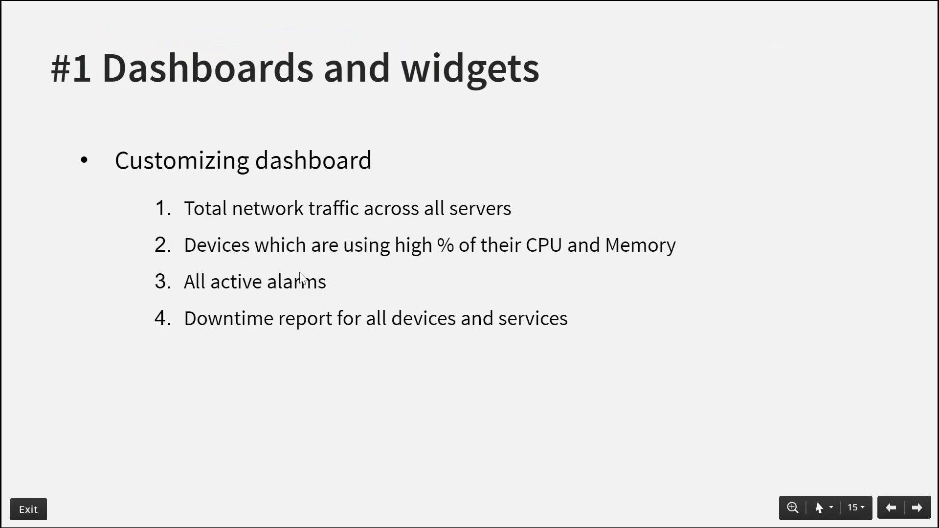
pyautogui.click(302, 277)
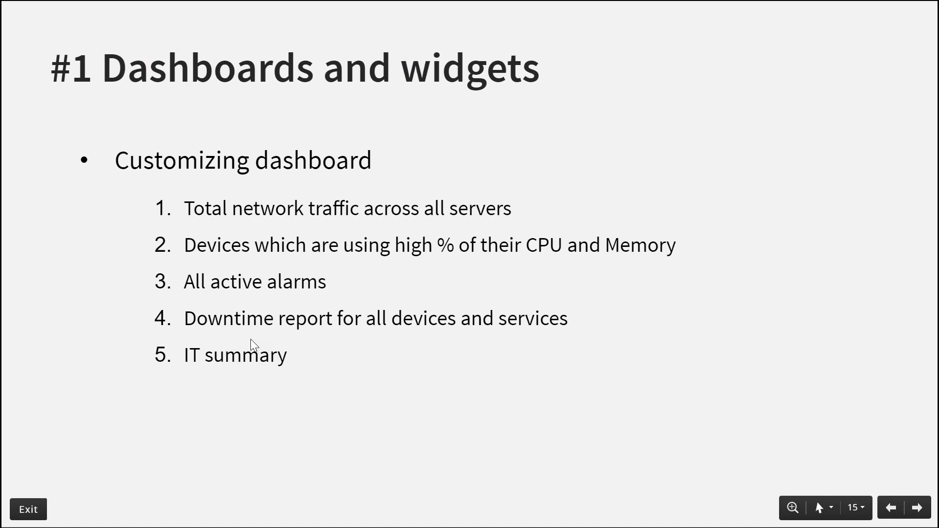
pyautogui.hotkey('alt', 'Tab')
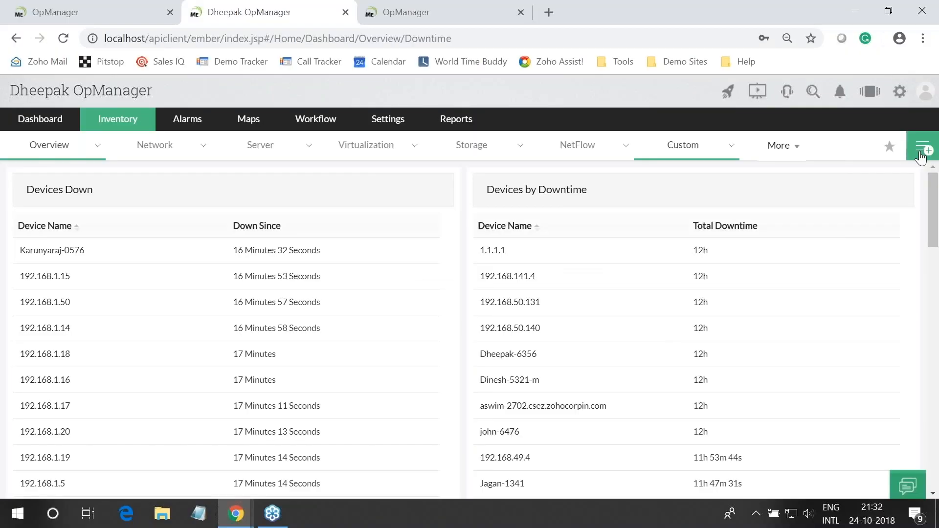
# Create a new dashboard named 'IT Summary'
pyautogui.click(921, 149)
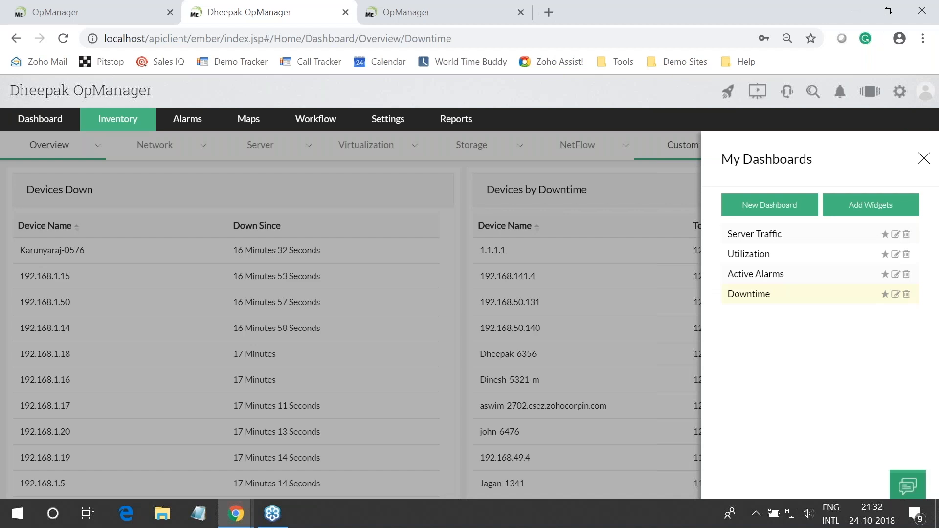
pyautogui.click(781, 211)
pyautogui.click(734, 210)
pyautogui.write('IT Summ')
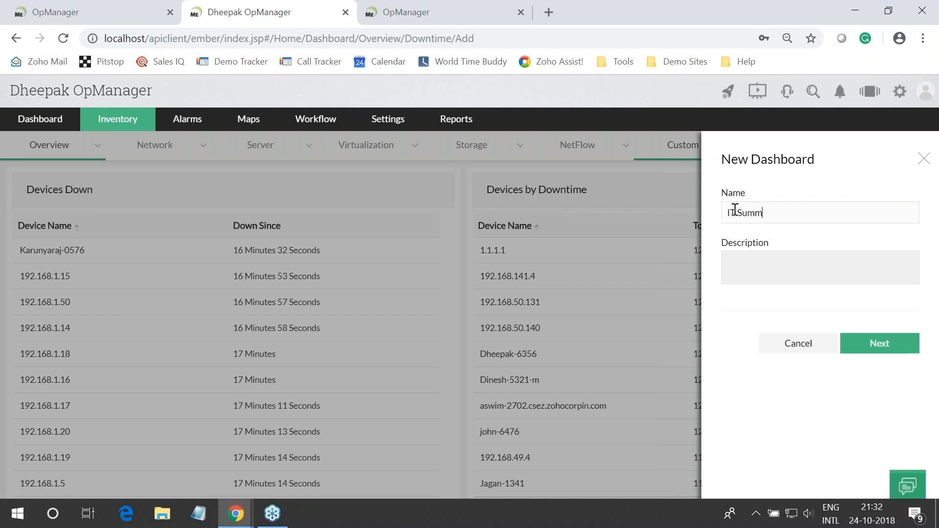
pyautogui.write('ary')
pyautogui.click(861, 350)
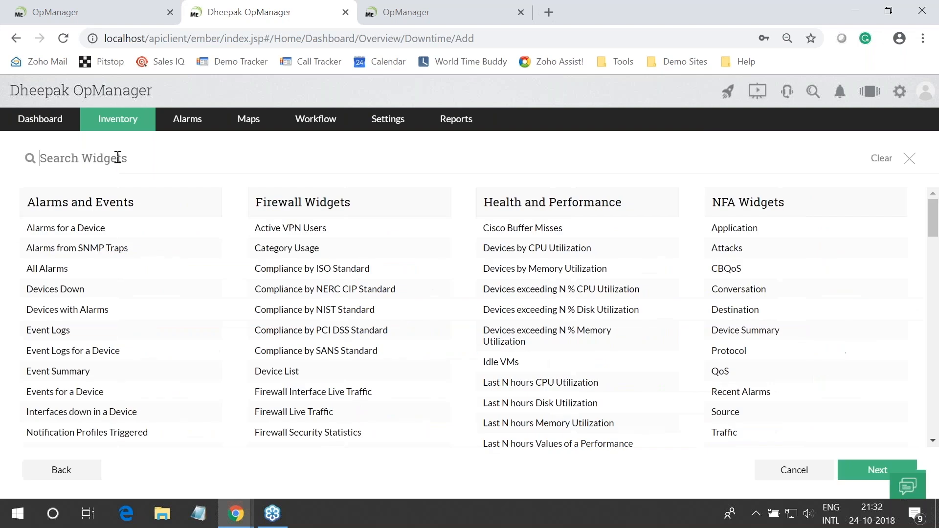
# Search 'summa' and add the Event, Security Event, Business View and Device Summary widgets
pyautogui.click(117, 157)
pyautogui.write('summa')
pyautogui.click(209, 228)
pyautogui.click(209, 294)
pyautogui.click(206, 364)
pyautogui.click(208, 380)
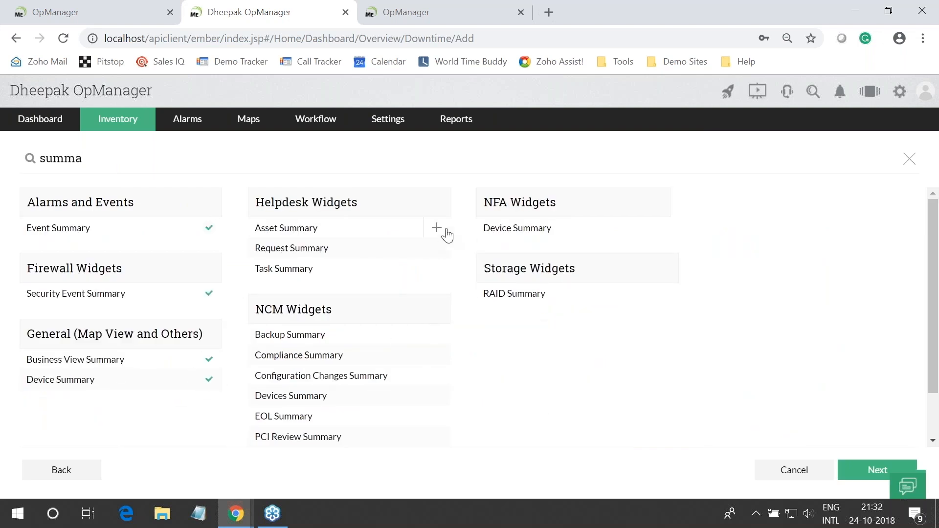
# Add the NFA Device, Backup, Compliance, Configuration Changes, Devices, EOL and PCI Review Summary widgets
pyautogui.click(657, 230)
pyautogui.click(436, 335)
pyautogui.click(437, 355)
pyautogui.click(437, 375)
pyautogui.click(436, 396)
pyautogui.click(437, 416)
pyautogui.click(436, 437)
pyautogui.scroll(-1, 588, 419)
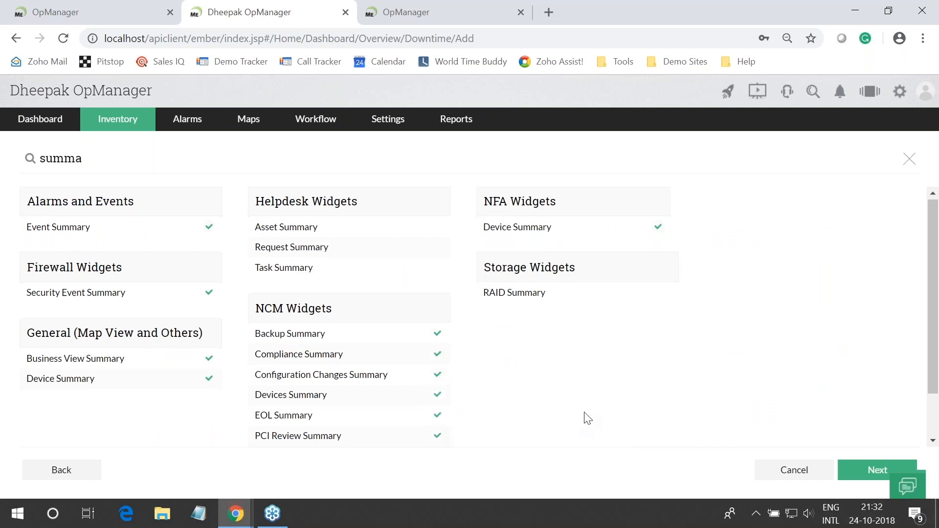
# Share IT Summary with All Administrators and All Operators and create it
pyautogui.click(863, 472)
pyautogui.click(38, 205)
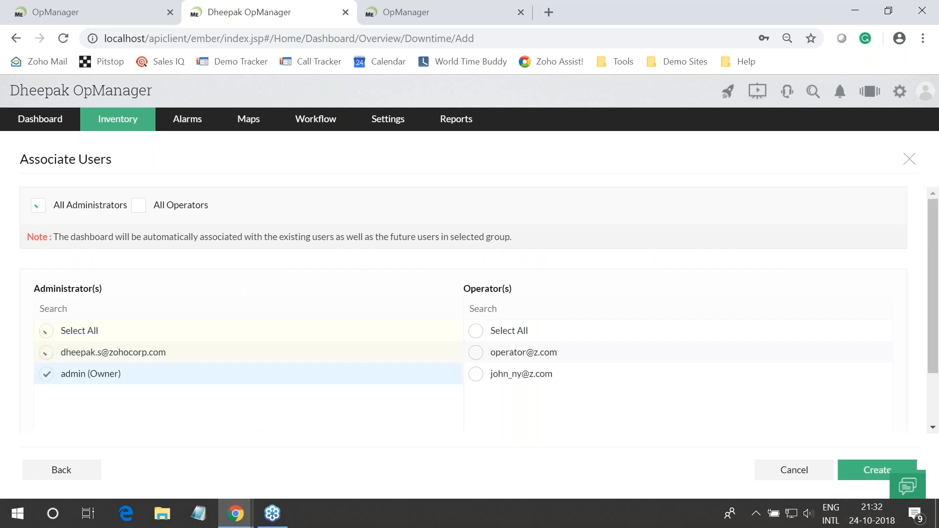
pyautogui.click(161, 201)
pyautogui.click(863, 468)
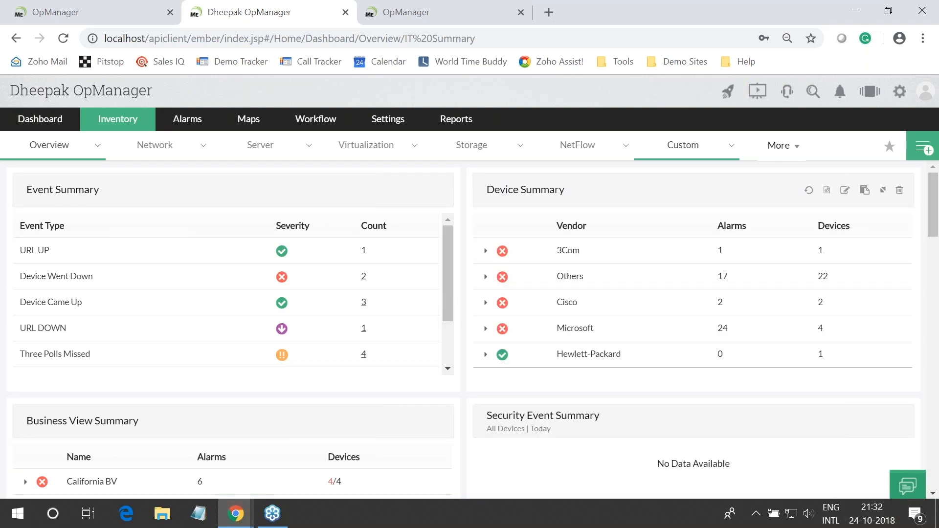
# Review the new IT Summary dashboard, open My Dashboards, and switch to the slideshow
pyautogui.scroll(-8, 222, 349)
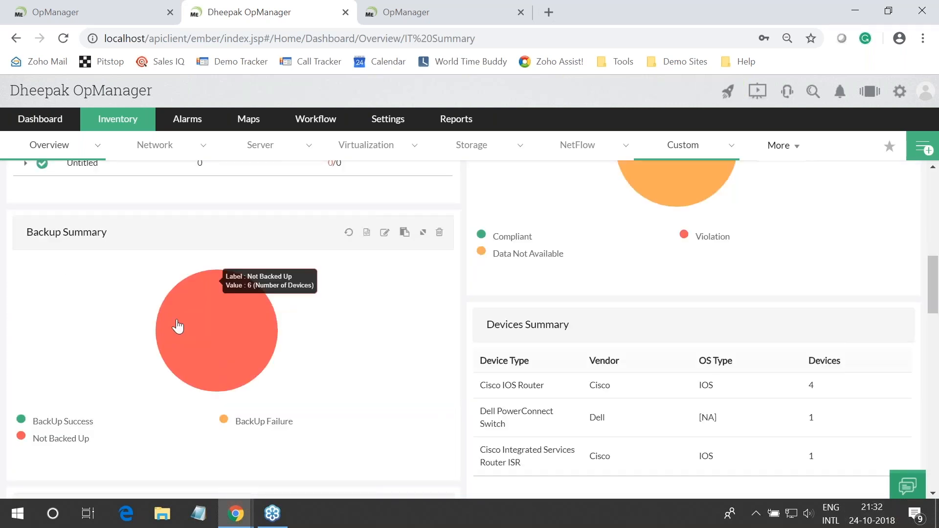
pyautogui.scroll(-5, 178, 342)
pyautogui.scroll(13, 483, 337)
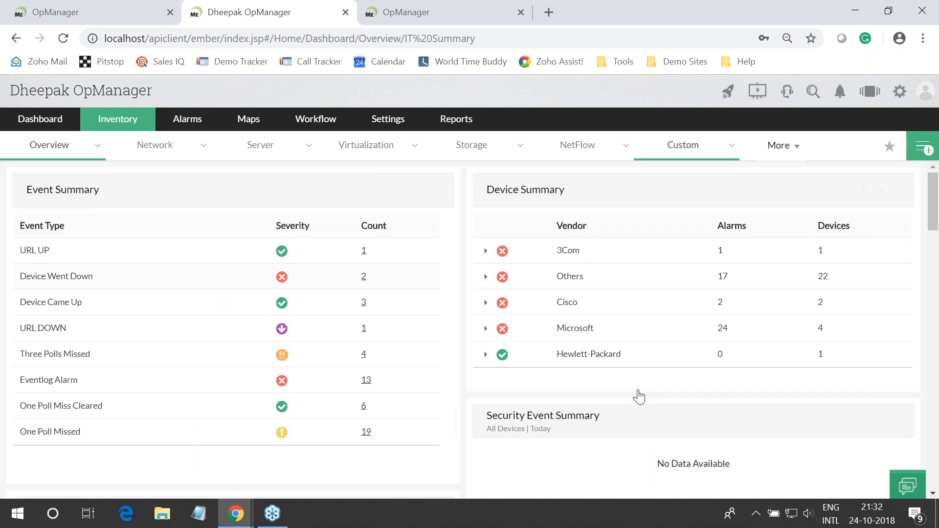
pyautogui.click(919, 155)
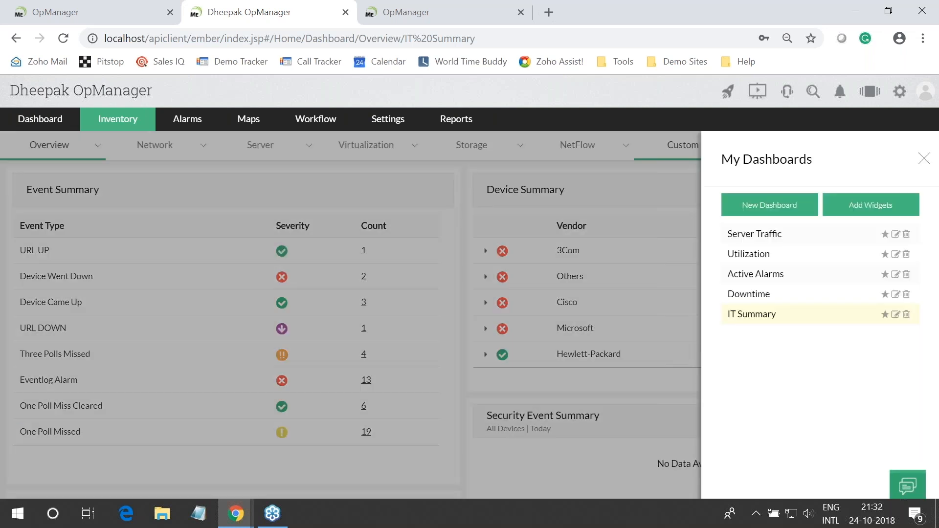
pyautogui.hotkey('alt', 'Tab')
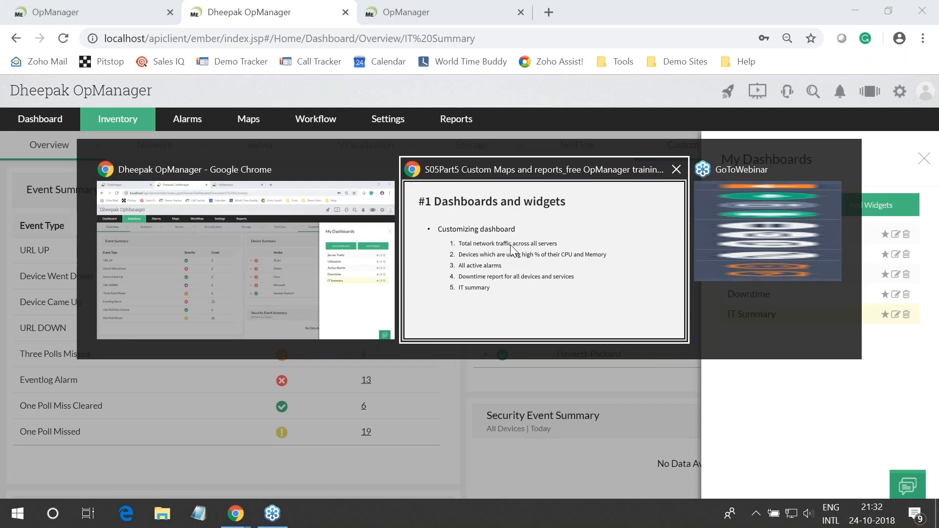
# Reveal the 'Widget: Embed OpManager widgets into other web pages' bullet, then return to OpManager
pyautogui.press('Right')
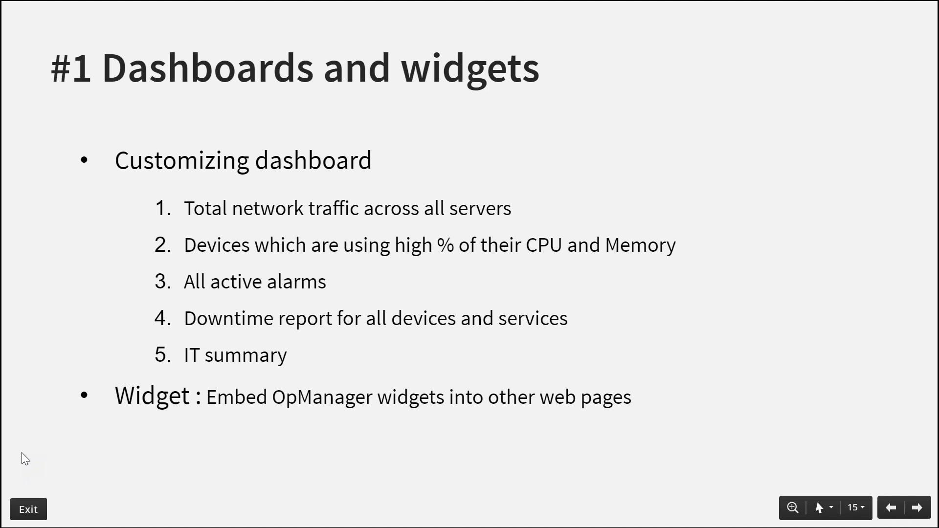
pyautogui.hotkey('alt', 'Tab')
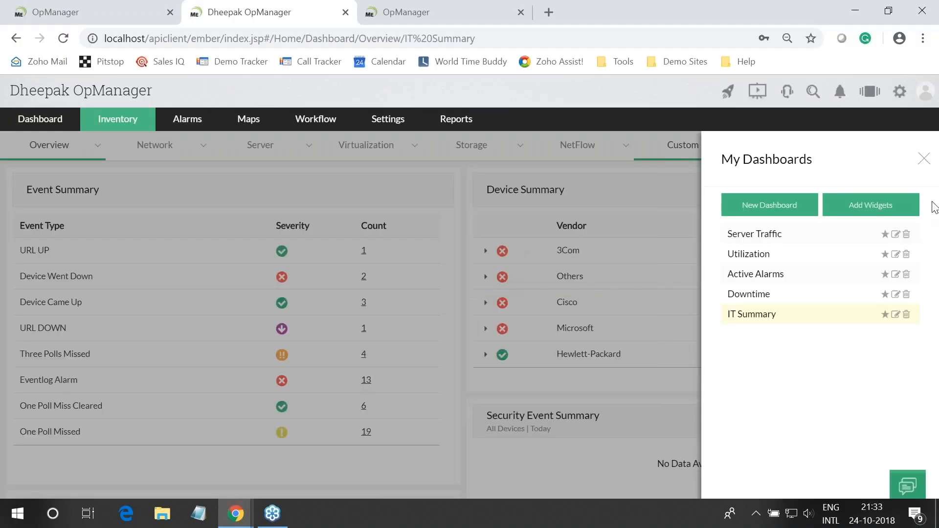
# Close My Dashboards and open the Enterprise Dashboard from Overview
pyautogui.click(356, 192)
pyautogui.moveTo(53, 155)
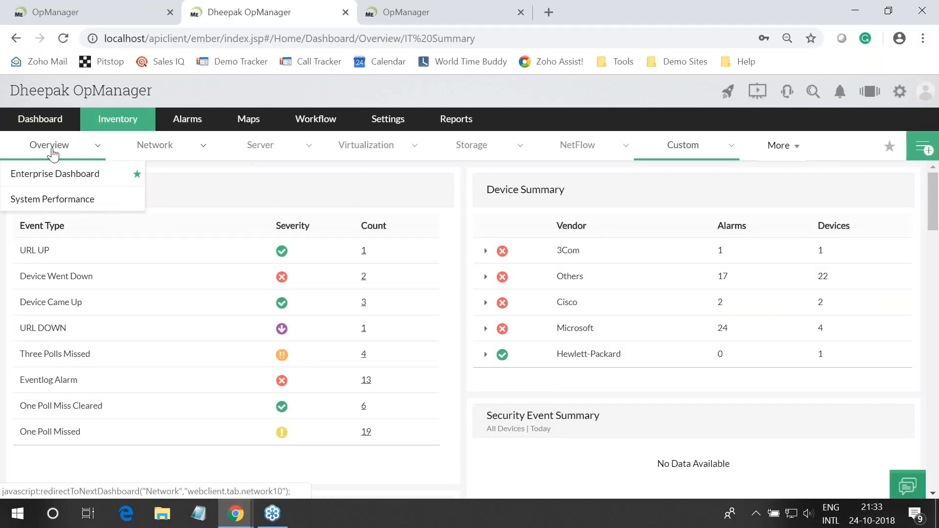
pyautogui.click(52, 179)
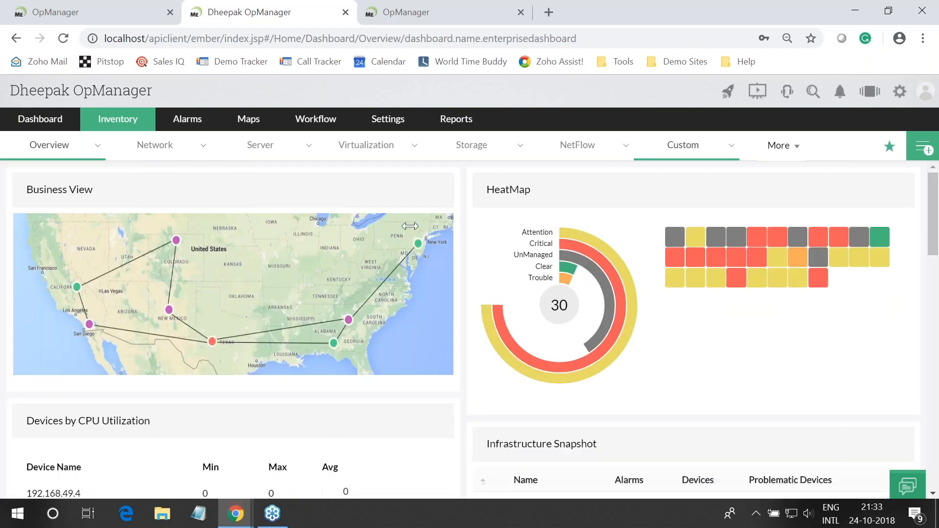
pyautogui.scroll(-5, 318, 427)
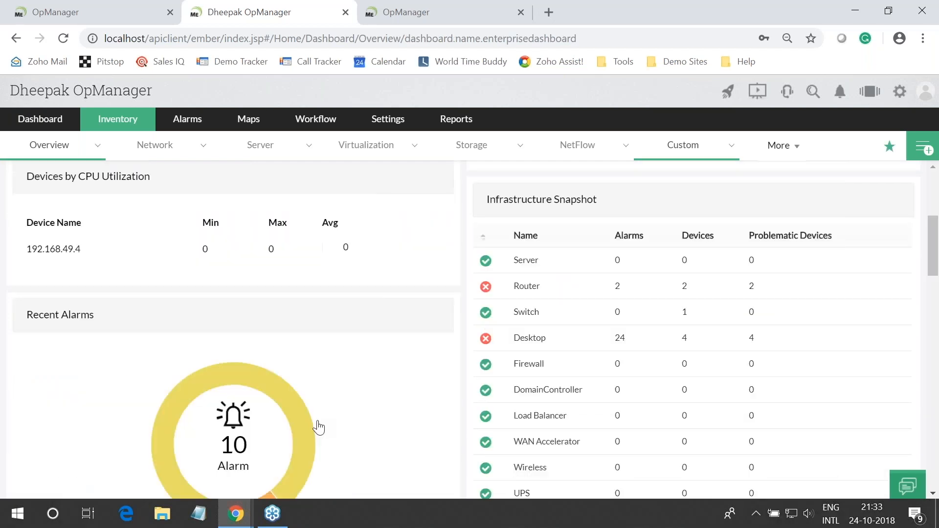
pyautogui.scroll(5, 319, 428)
# Show the Infrastructure Snapshot embed code, close it, and advance to the 'OpManager users' slide
pyautogui.moveTo(851, 448)
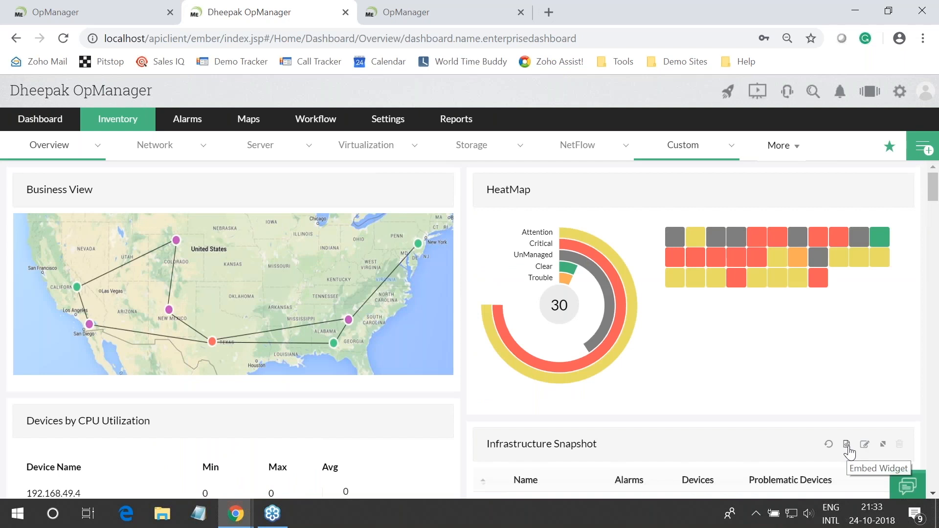
pyautogui.click(847, 446)
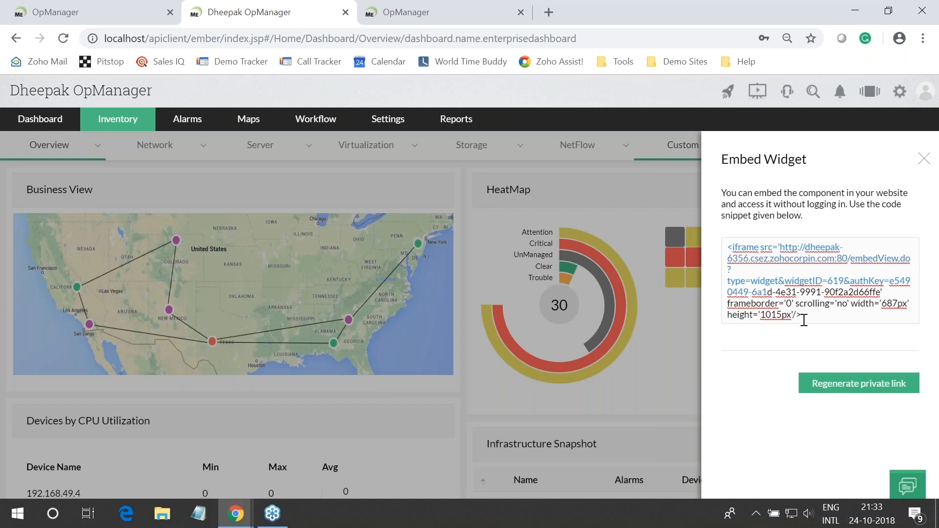
pyautogui.click(923, 159)
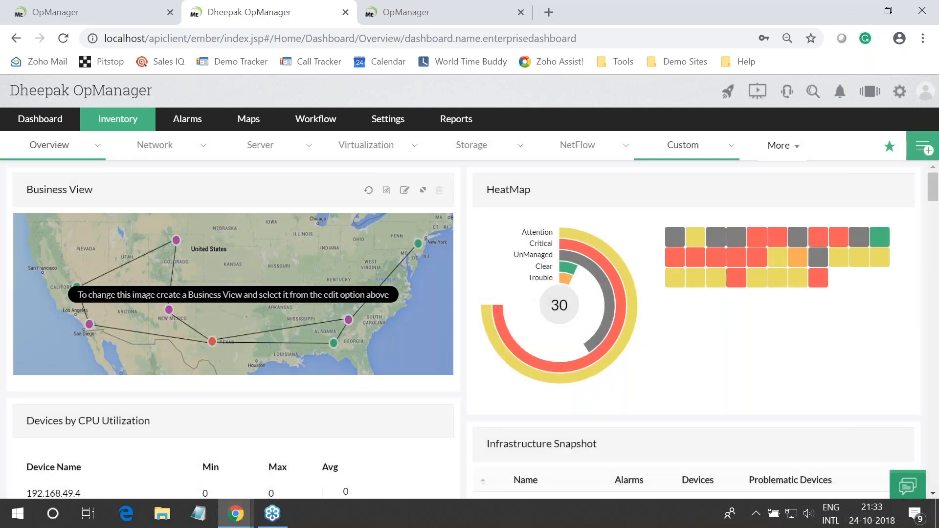
pyautogui.moveTo(117, 119)
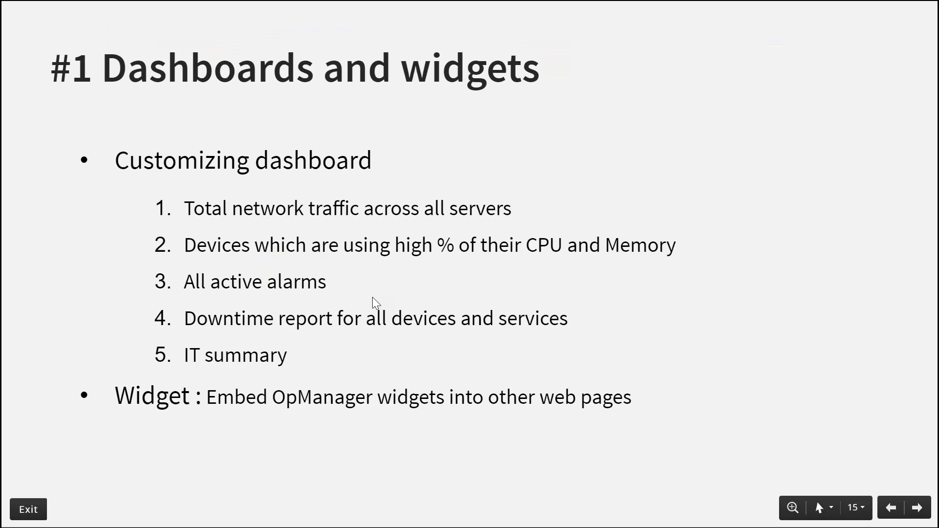
pyautogui.press('Right')
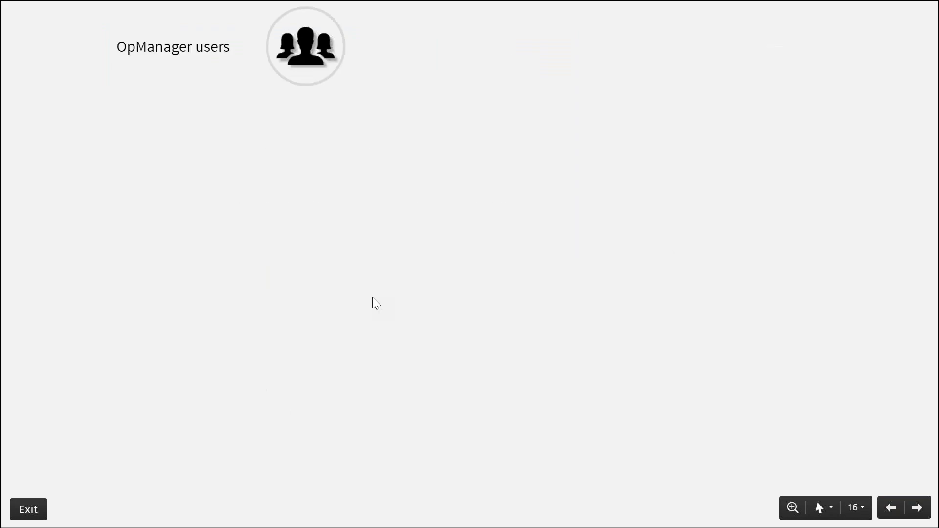
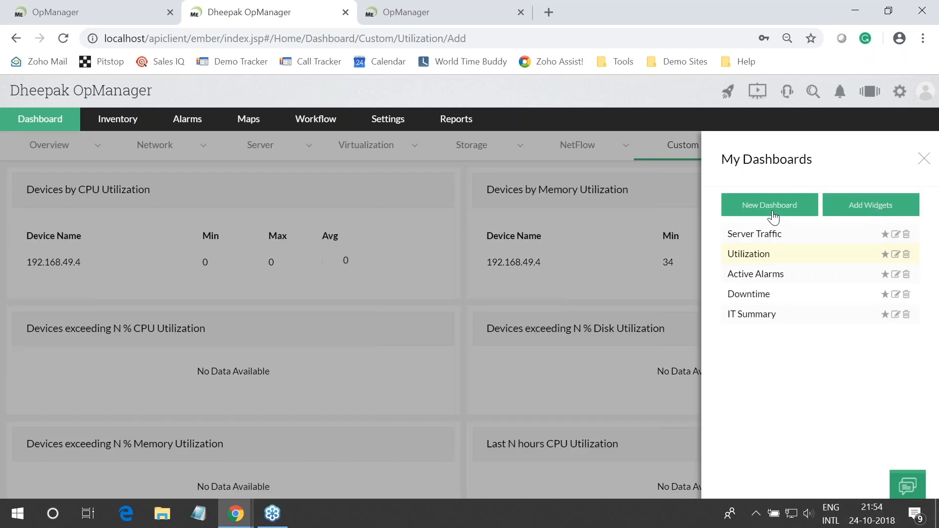
# Add the Custom HTML or Text widget to the Utilization dashboard
pyautogui.click(774, 207)
pyautogui.click(685, 342)
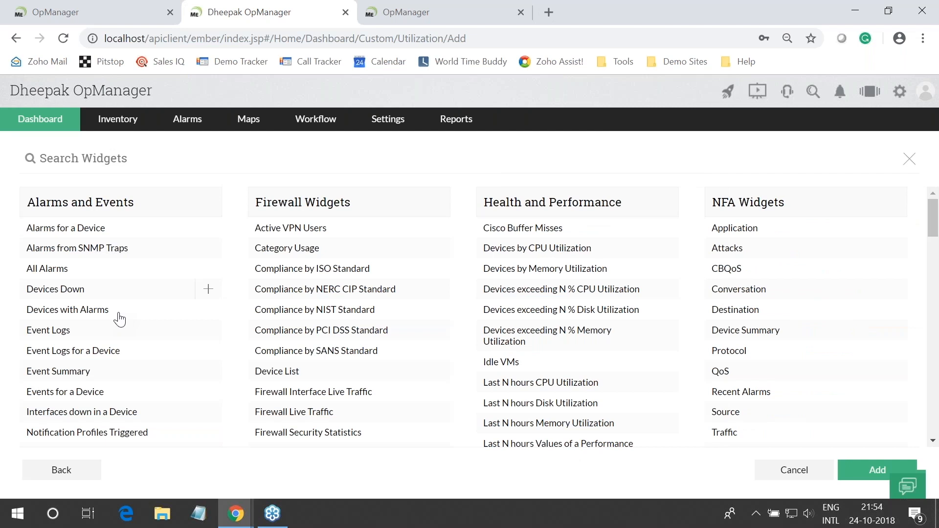
pyautogui.scroll(-10, 119, 319)
pyautogui.scroll(-4, 119, 325)
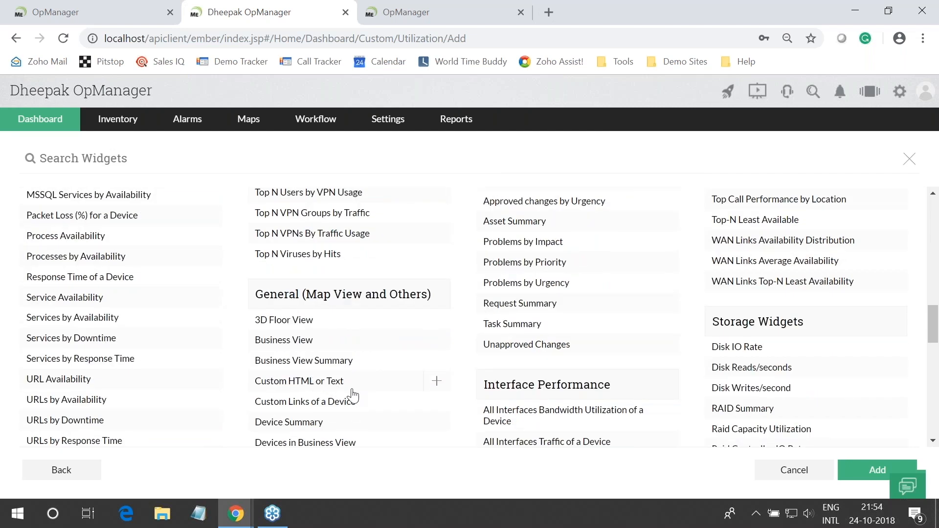
pyautogui.click(435, 382)
pyautogui.click(871, 472)
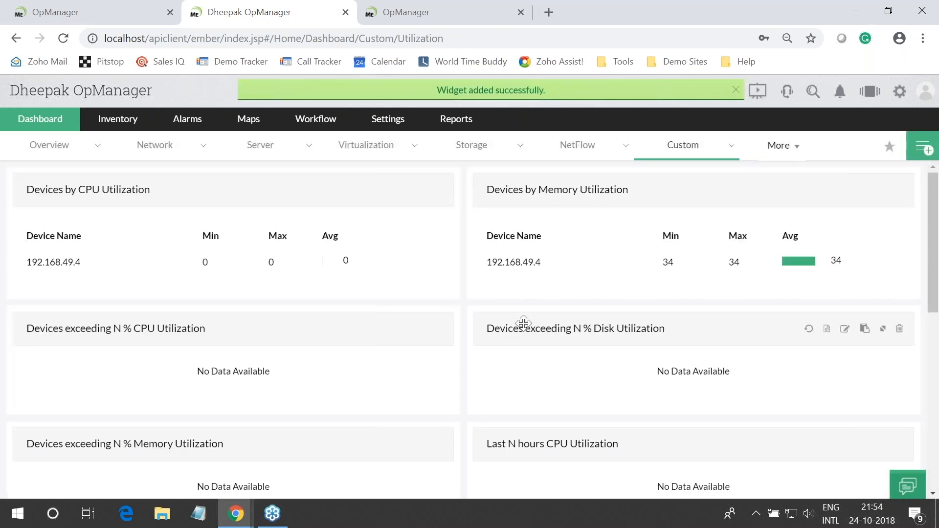
# Try saving the widget with empty HTML, dismiss the Enter Text alert, and cancel the editor
pyautogui.scroll(-10, 522, 323)
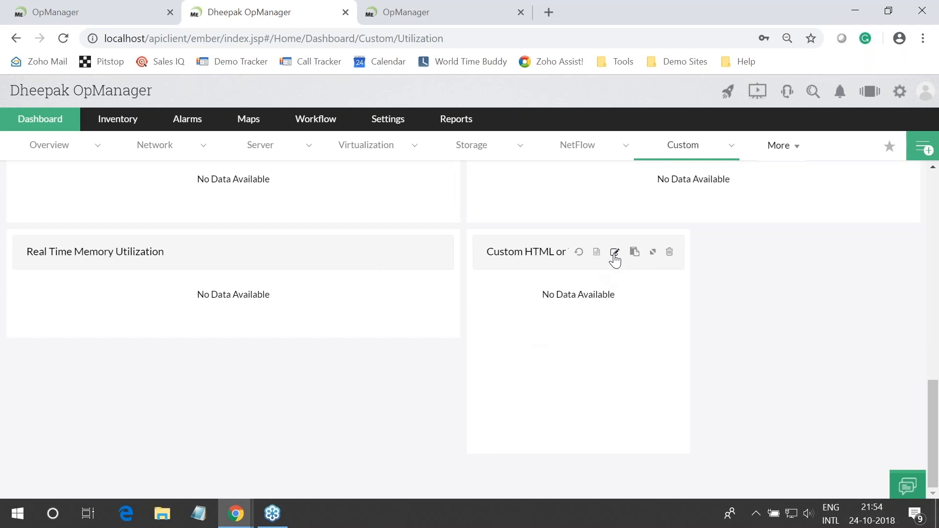
pyautogui.click(617, 253)
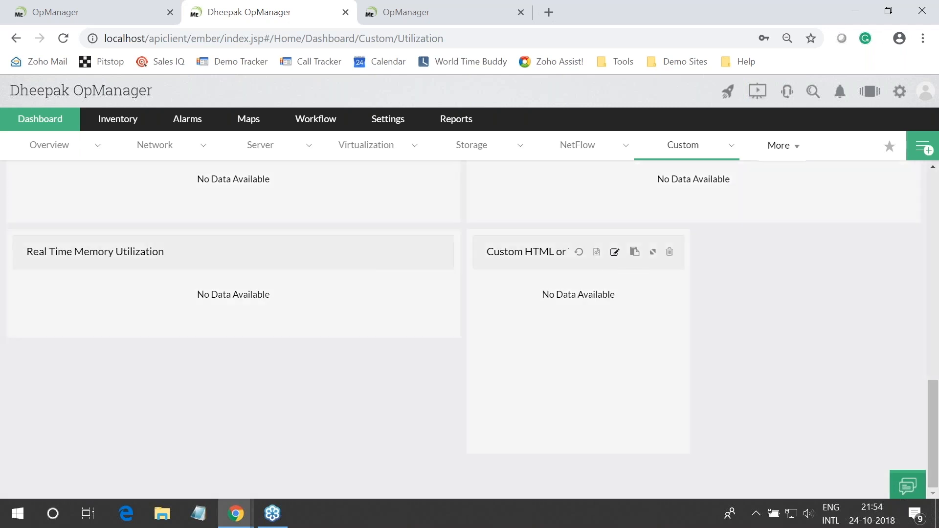
pyautogui.click(739, 296)
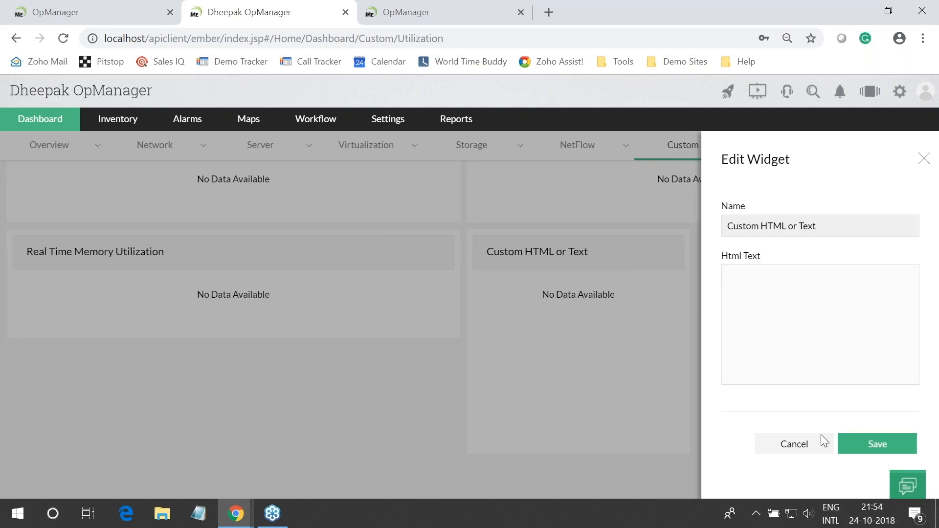
pyautogui.click(861, 449)
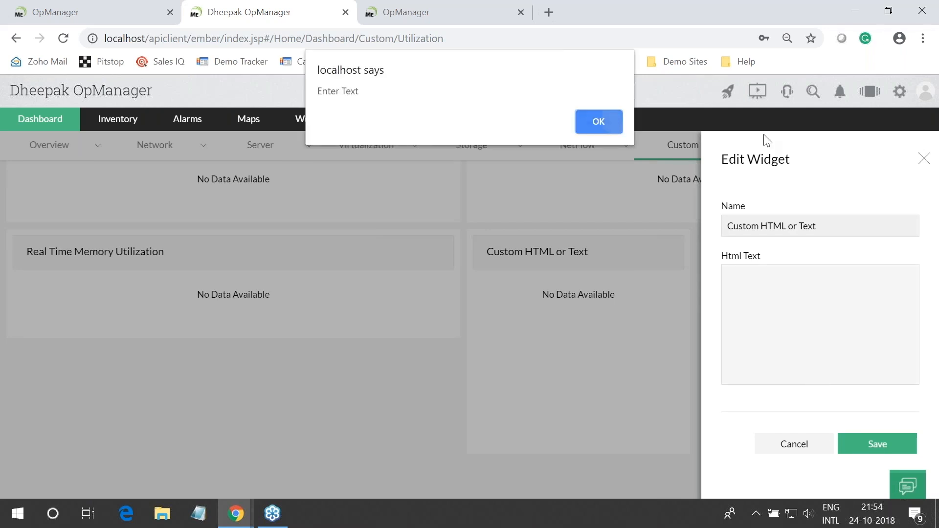
pyautogui.press('Return')
pyautogui.click(923, 158)
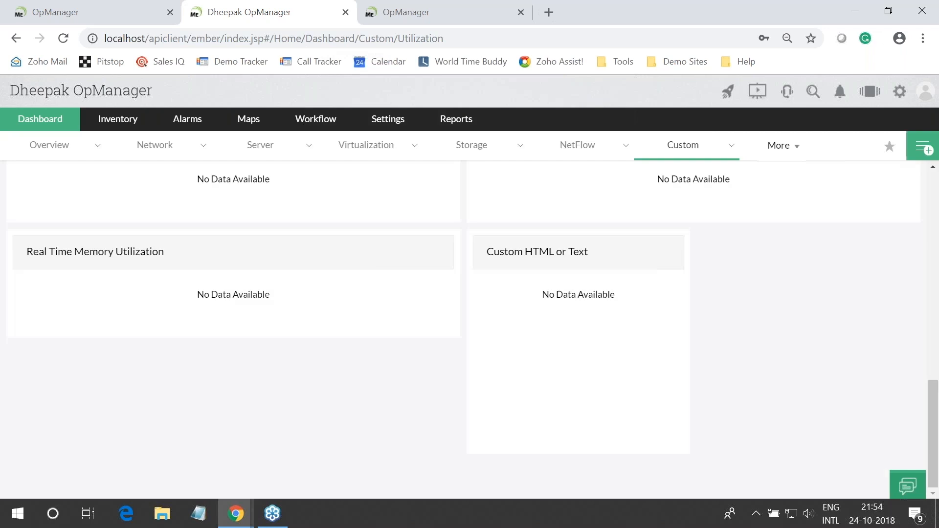
pyautogui.moveTo(543, 306)
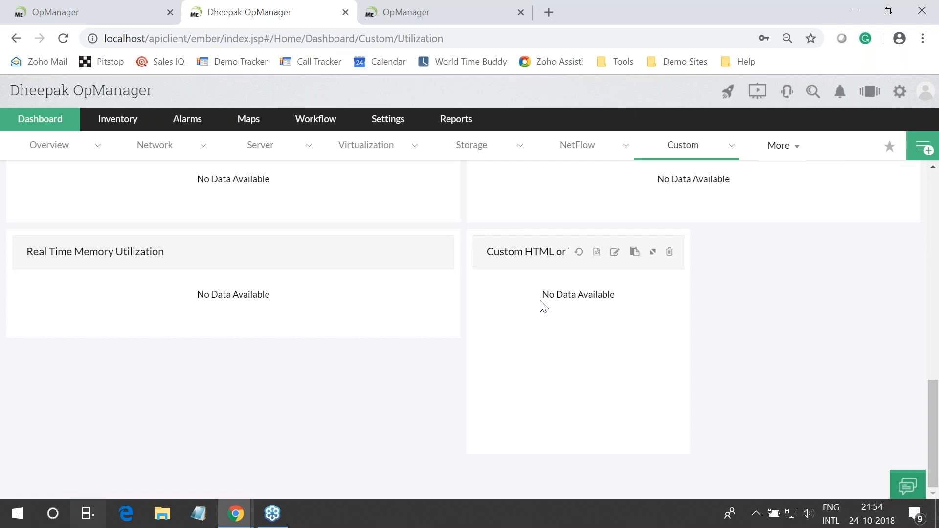
# Show the slideshow full screen and advance to the Question 2 slide on device thresholds
pyautogui.click(88, 513)
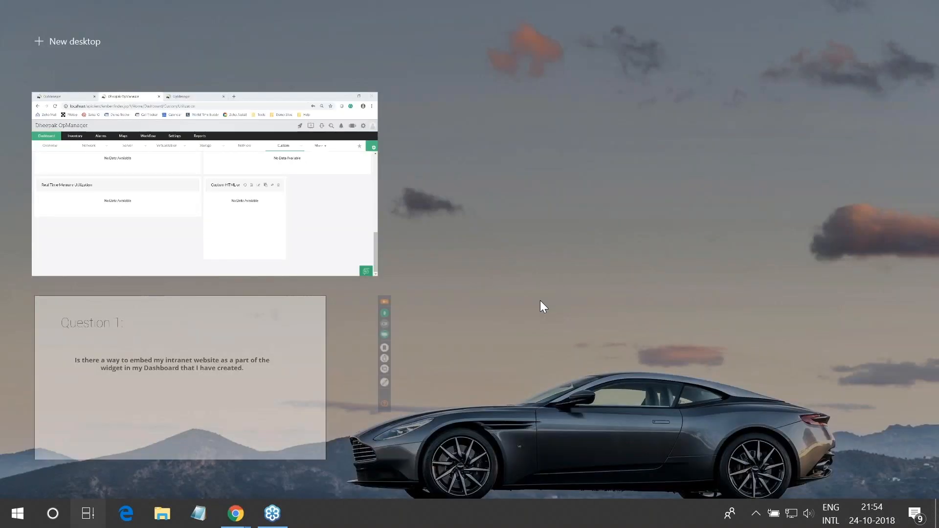
pyautogui.click(180, 377)
pyautogui.press('Right')
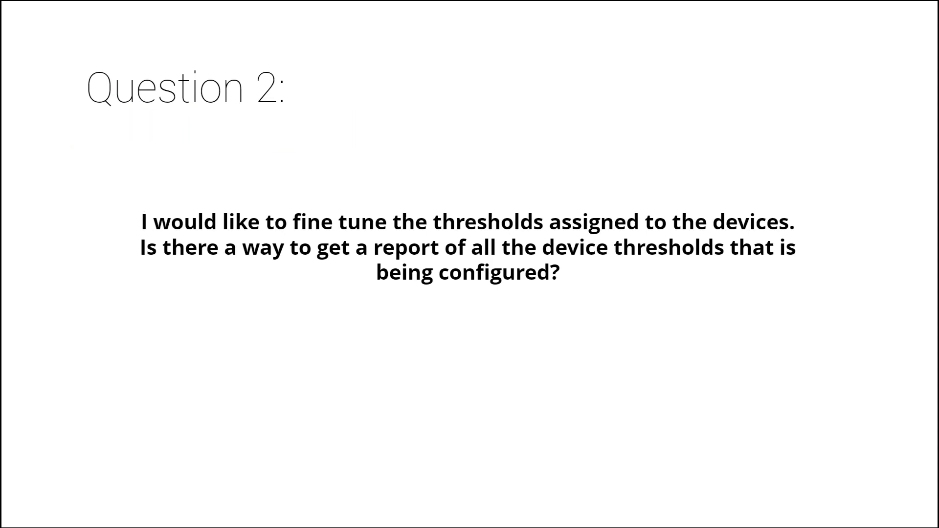
# Switch back to the Chrome window showing OpManager
pyautogui.hotkey('alt', 'Tab')
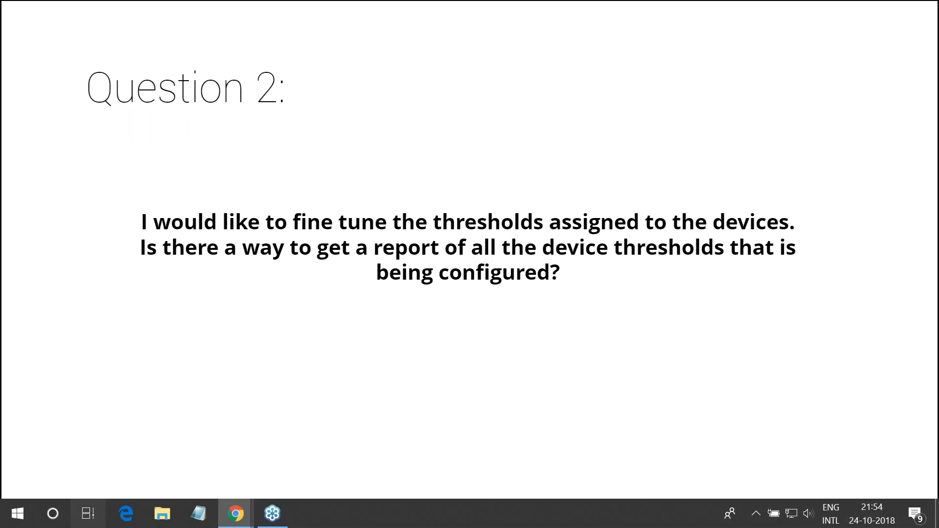
pyautogui.press('super+Tab')
pyautogui.click(188, 378)
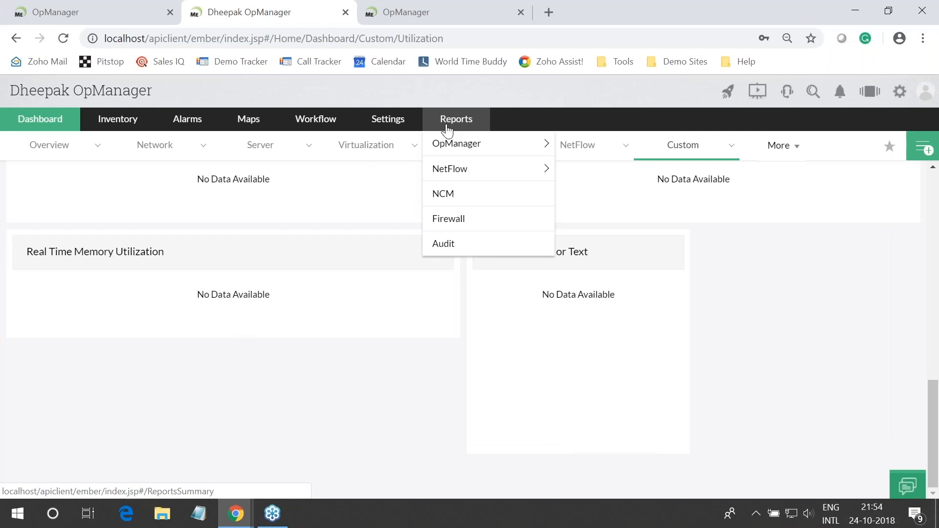
# Open Reports > Inventory > Threshold Details of Devices and show its Category and Business View filters
pyautogui.click(447, 126)
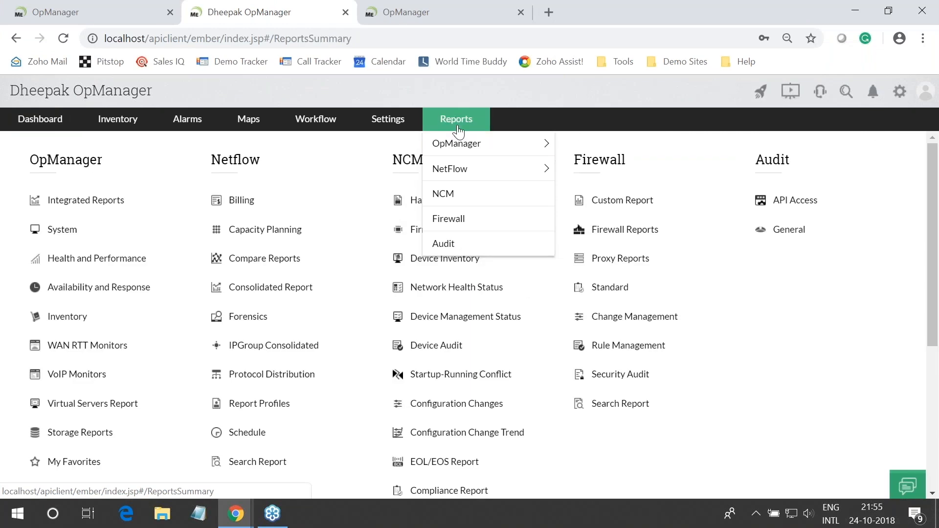
pyautogui.moveTo(464, 145)
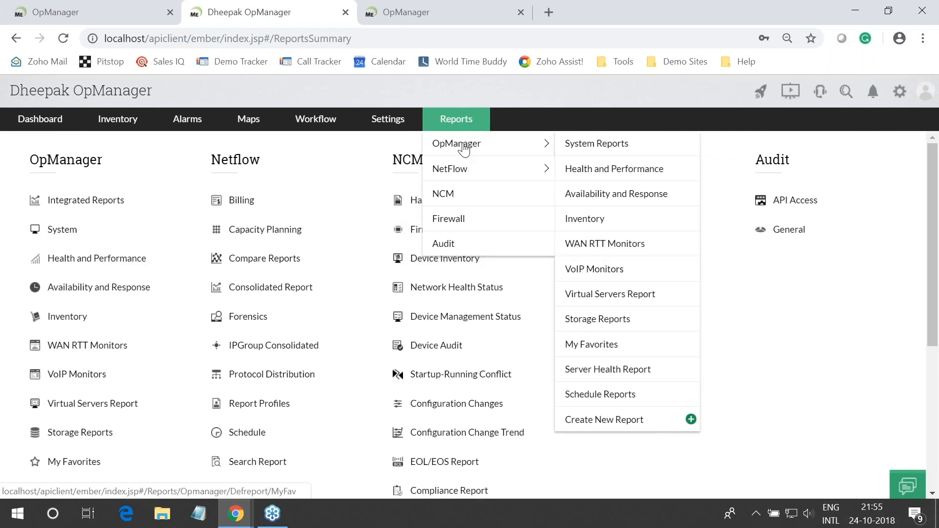
pyautogui.click(608, 228)
pyautogui.scroll(-3, 299, 383)
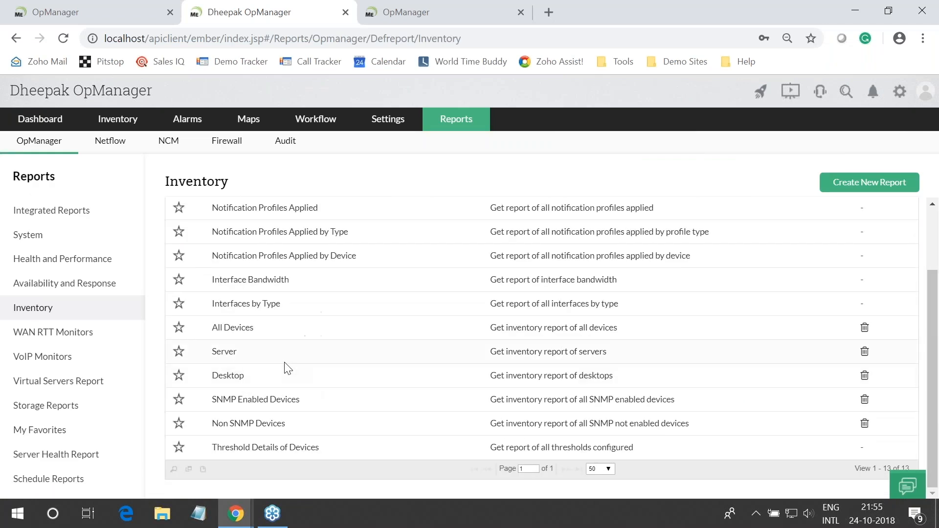
pyautogui.click(271, 454)
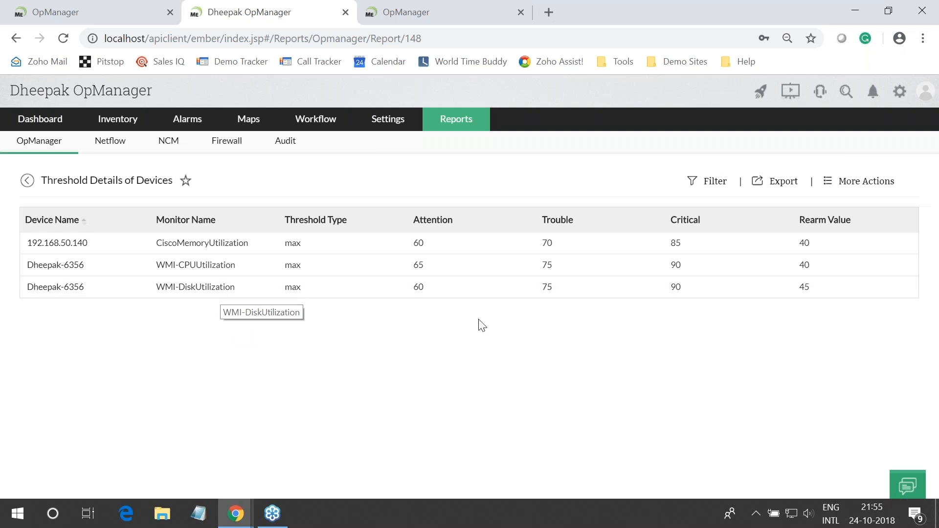
pyautogui.click(707, 184)
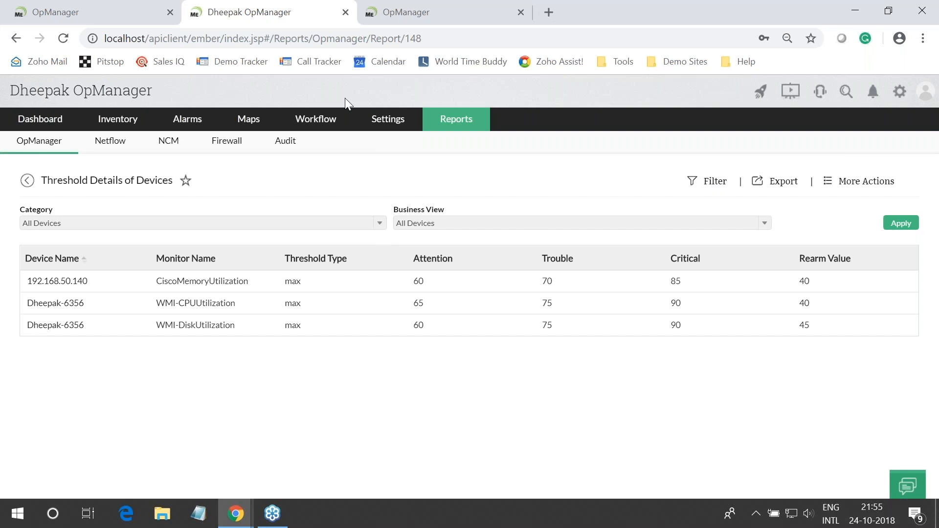
pyautogui.press('super+Tab')
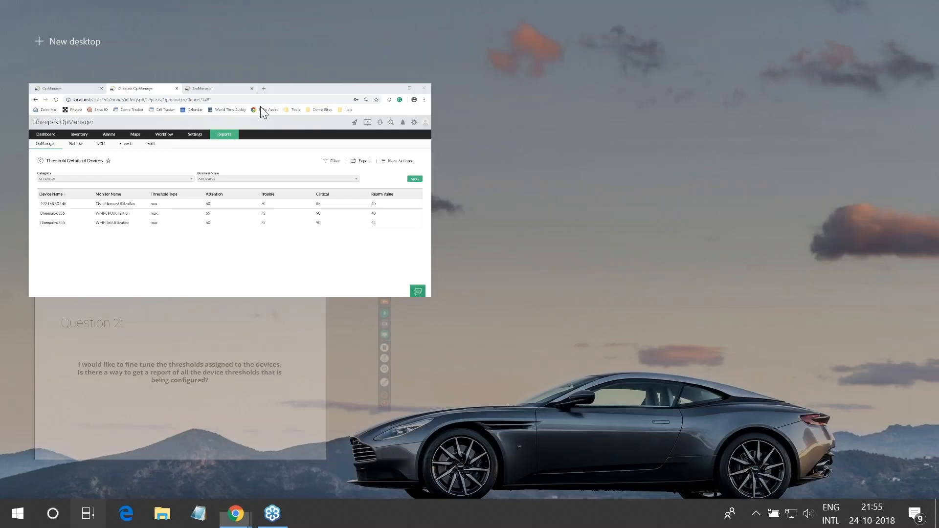
# Advance the slideshow to the Question 3 slide on a NOC view, then minimize it
pyautogui.click(122, 367)
pyautogui.press('Right')
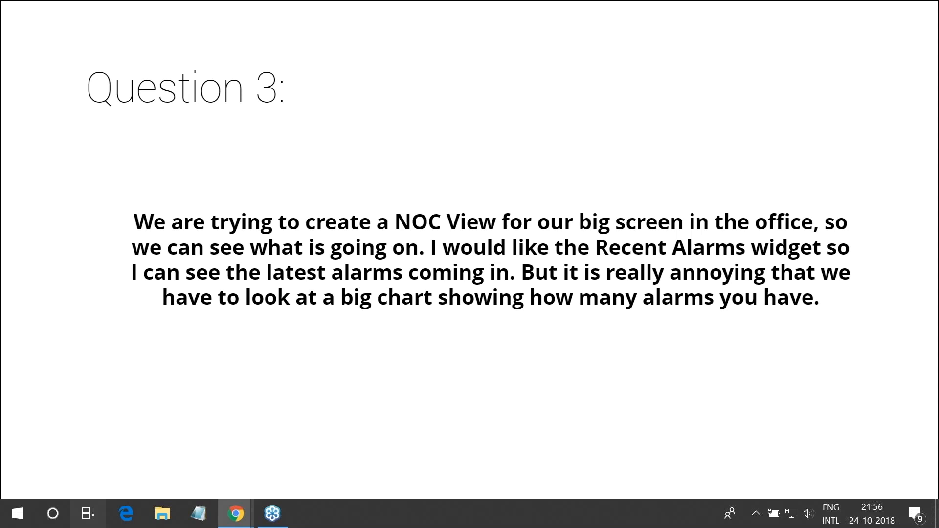
pyautogui.press('super+d')
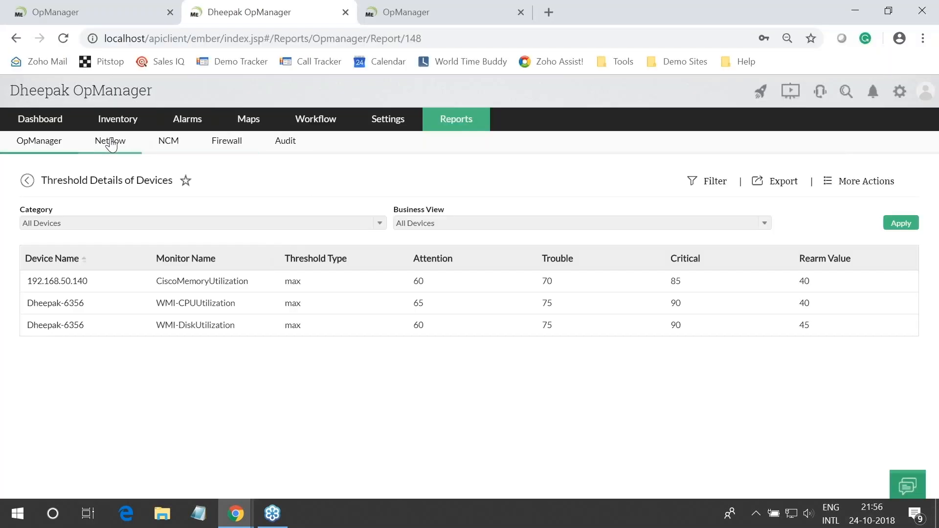
# Open the Active Alarms dashboard from Dashboard > Custom
pyautogui.moveTo(61, 137)
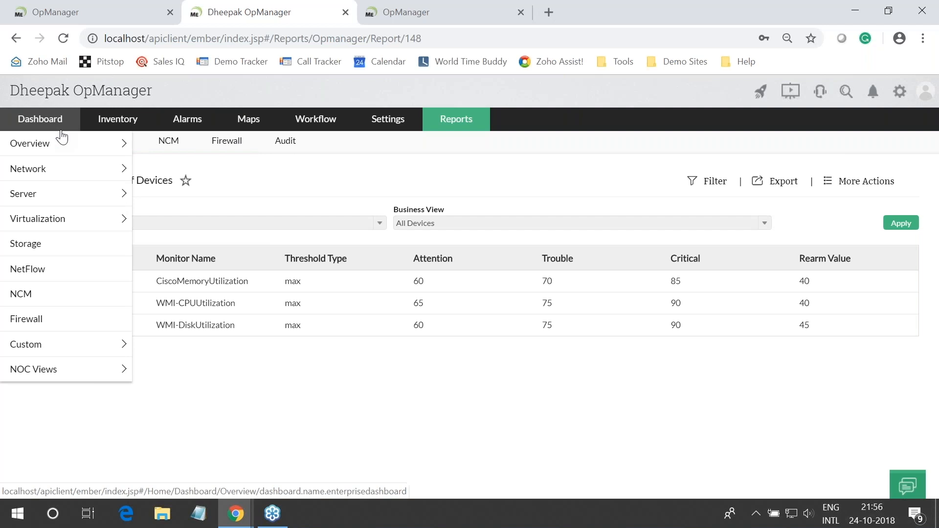
pyautogui.moveTo(105, 353)
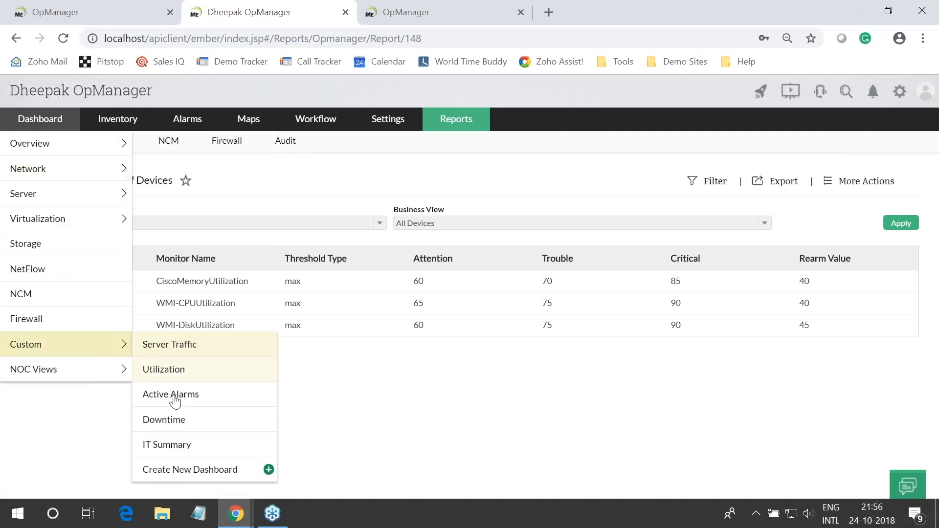
pyautogui.click(195, 402)
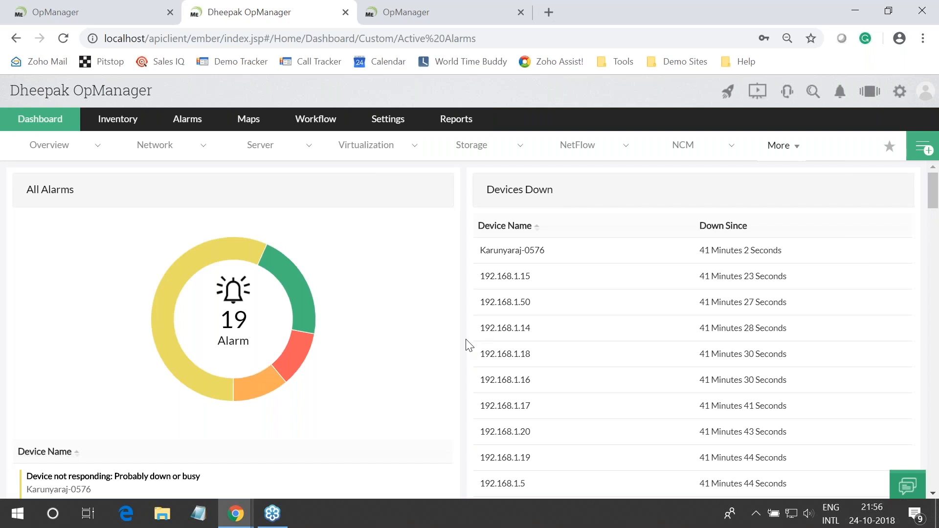
pyautogui.scroll(-1, 386, 364)
pyautogui.scroll(-10, 377, 370)
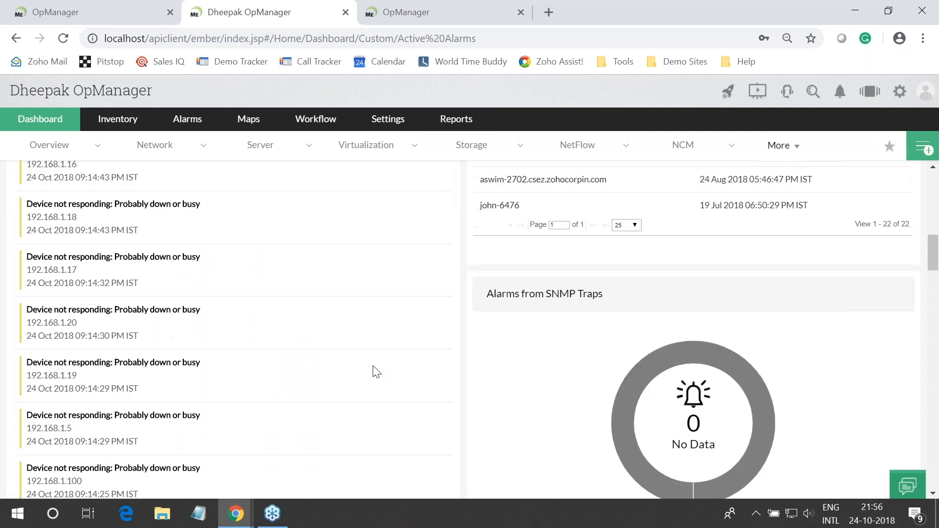
pyautogui.scroll(10, 376, 372)
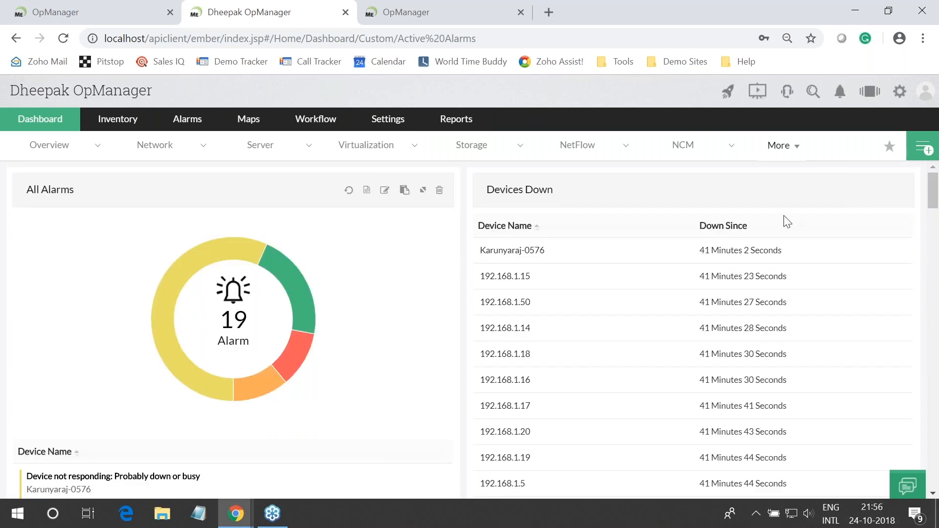
# Add the Recent Alarms widget to the Active Alarms dashboard
pyautogui.click(920, 150)
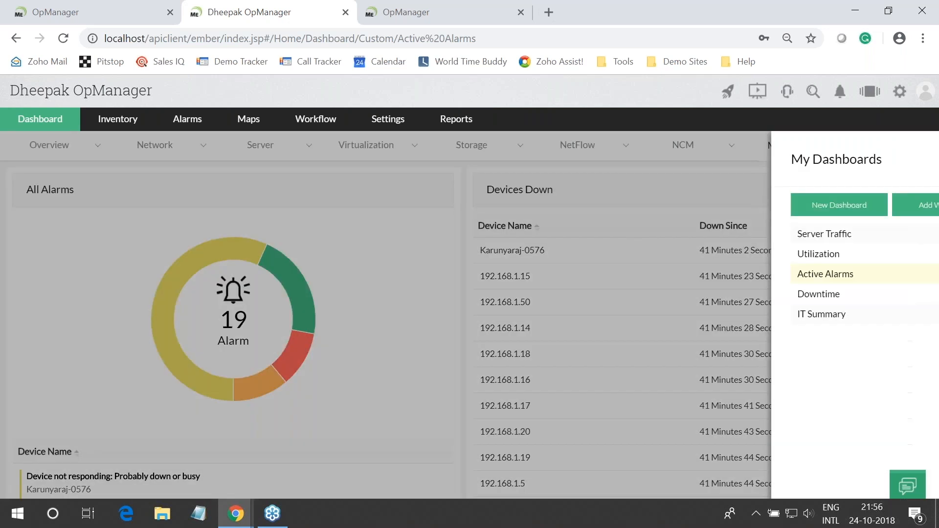
pyautogui.click(852, 213)
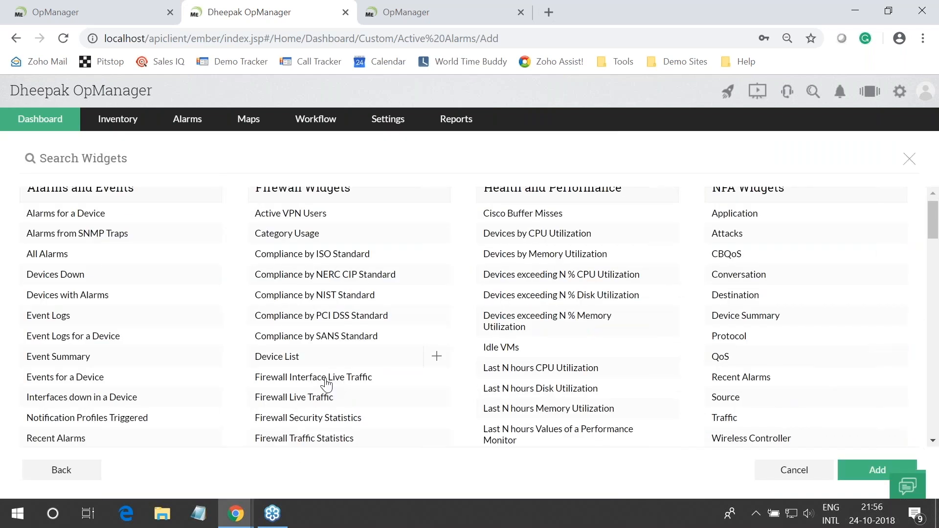
pyautogui.scroll(-1, 118, 380)
pyautogui.click(208, 439)
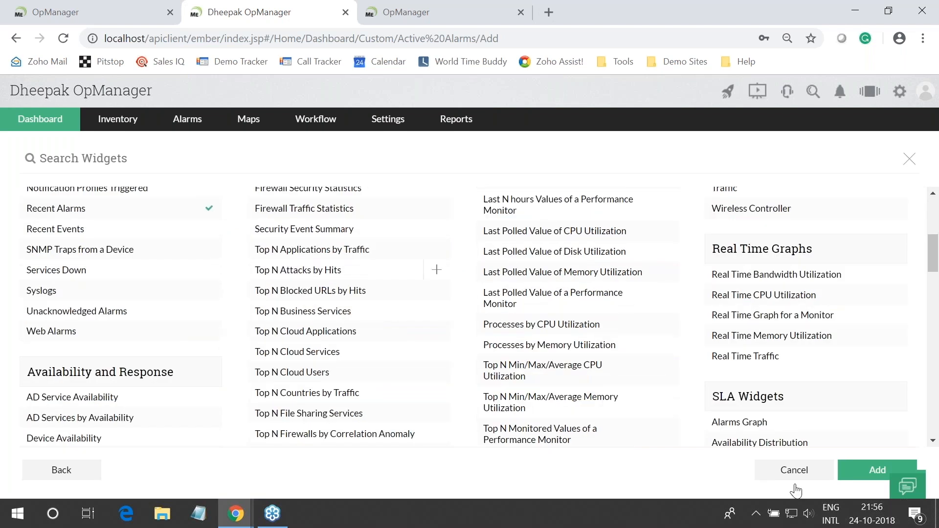
pyautogui.click(875, 471)
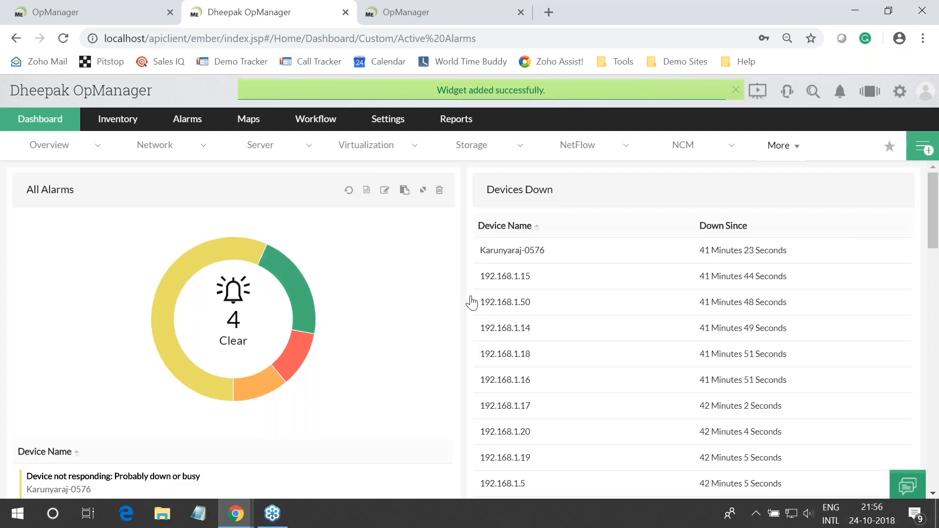
# Turn on Hide Dial for the Recent Alarms widget and save it
pyautogui.scroll(-10, 471, 302)
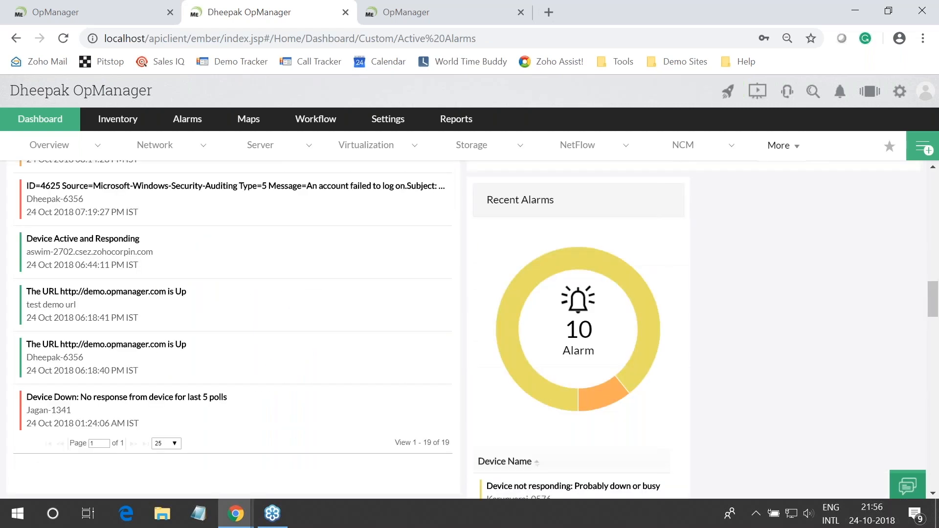
pyautogui.scroll(1, 617, 264)
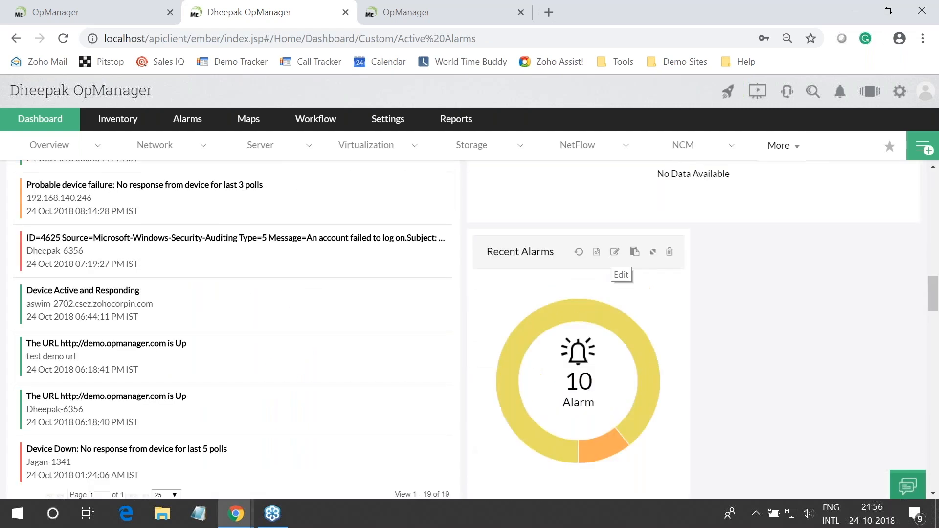
pyautogui.click(615, 252)
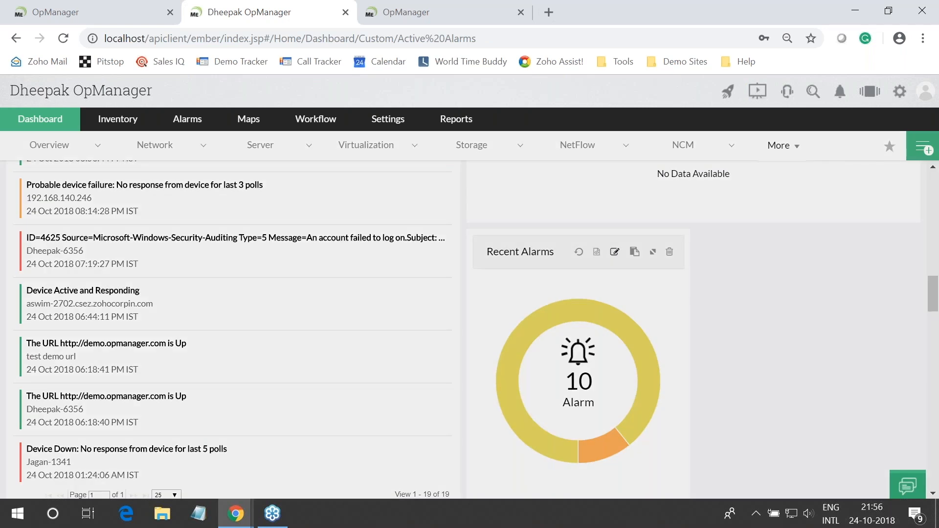
pyautogui.click(740, 461)
pyautogui.scroll(-3, 855, 440)
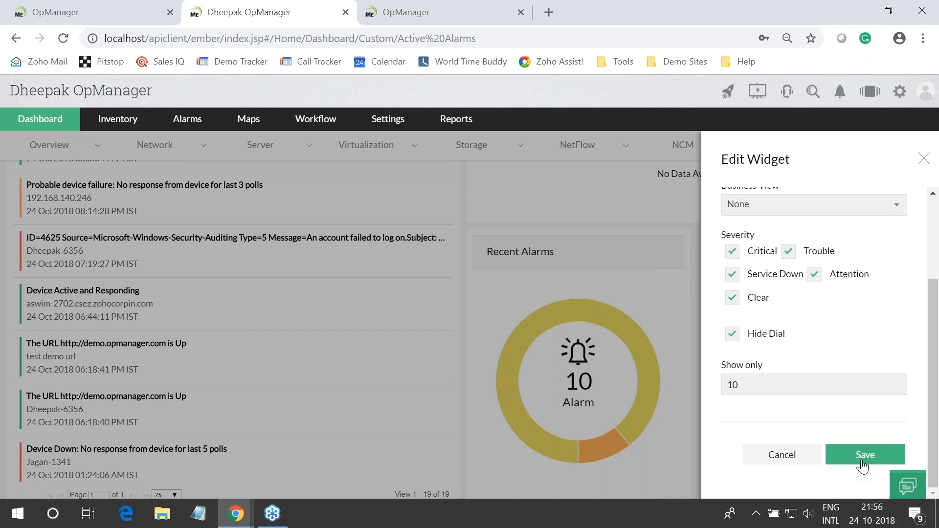
pyautogui.click(862, 462)
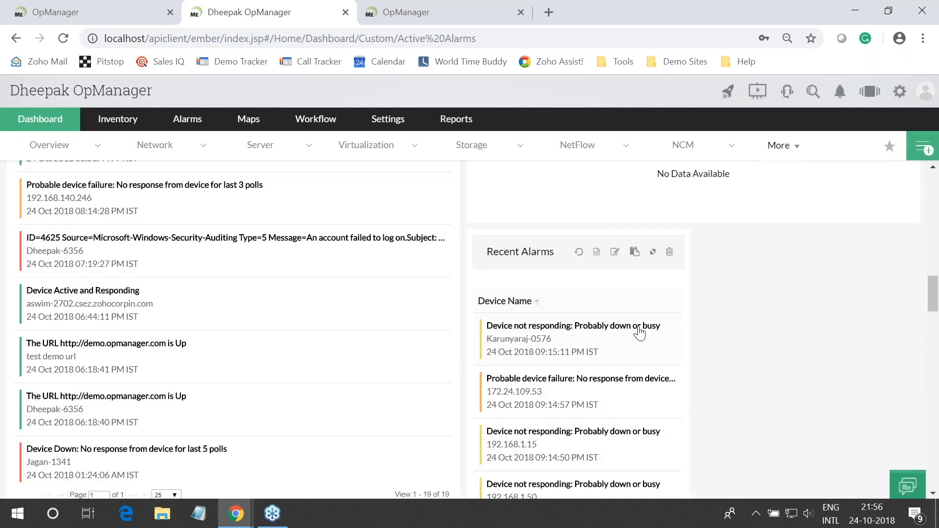
# Review the updated Active Alarms dashboard, then switch to the presentation slideshow
pyautogui.scroll(-1, 639, 334)
pyautogui.scroll(-5, 639, 334)
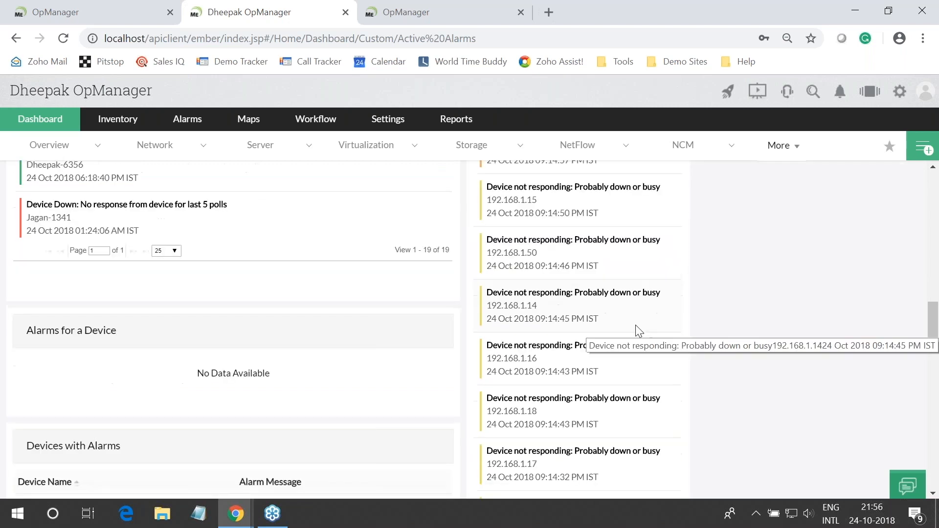
pyautogui.scroll(3, 639, 331)
pyautogui.scroll(15, 639, 334)
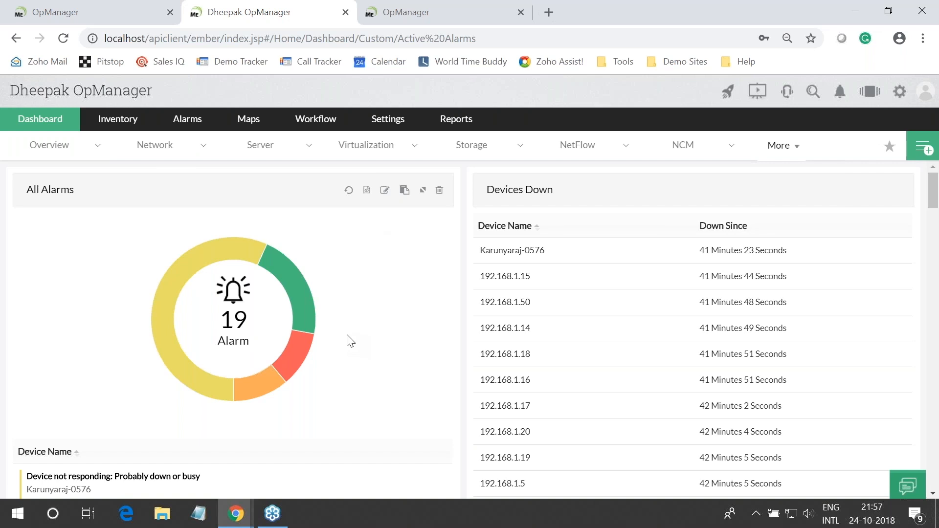
pyautogui.press('super+Tab')
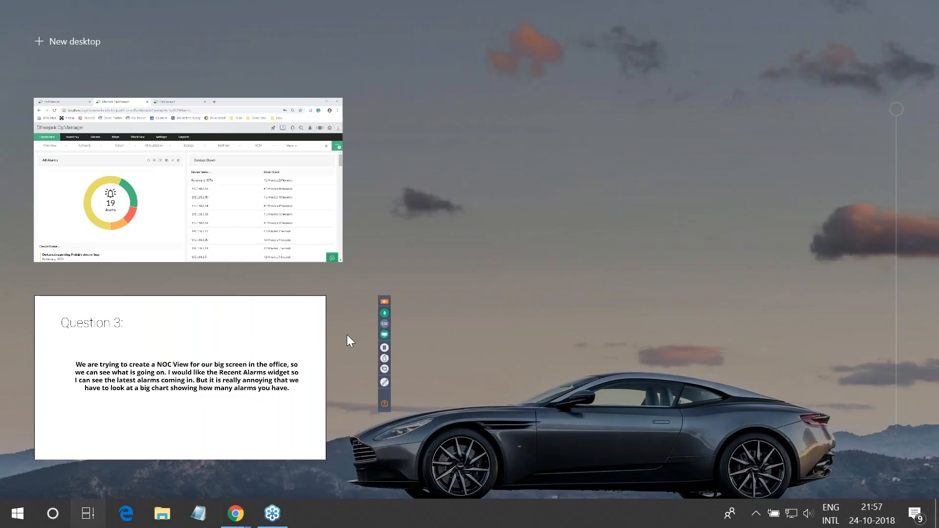
pyautogui.click(249, 345)
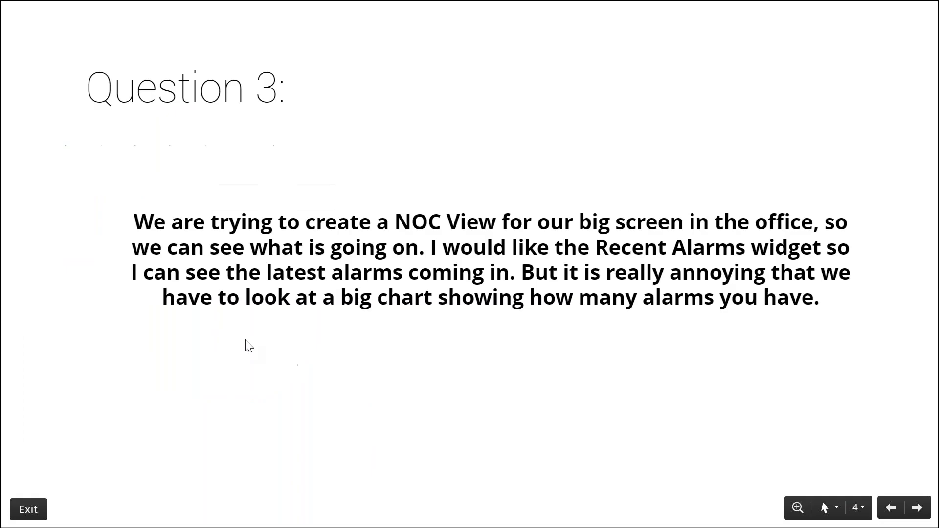
# Advance to the Question 4 slide on utilization reports, then open OpManager's 30-device Inventory
pyautogui.press('Right')
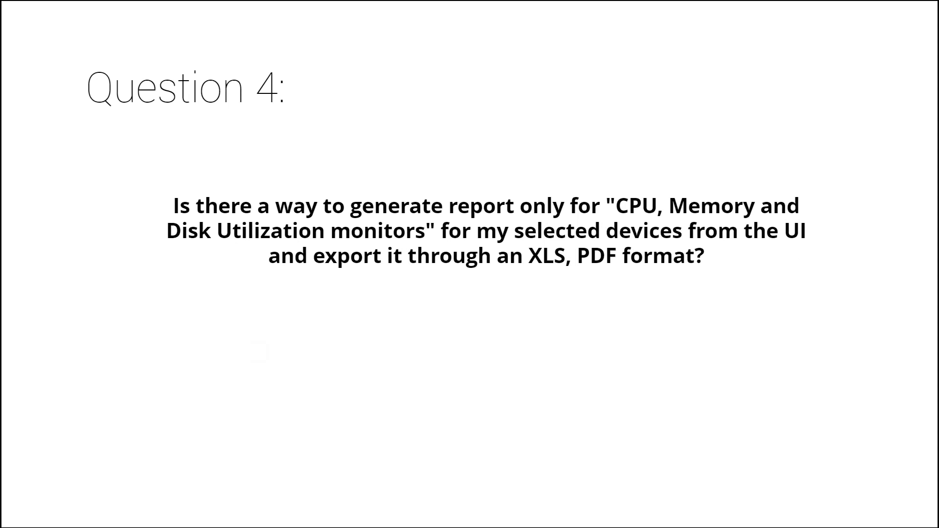
pyautogui.hotkey('alt', 'Tab')
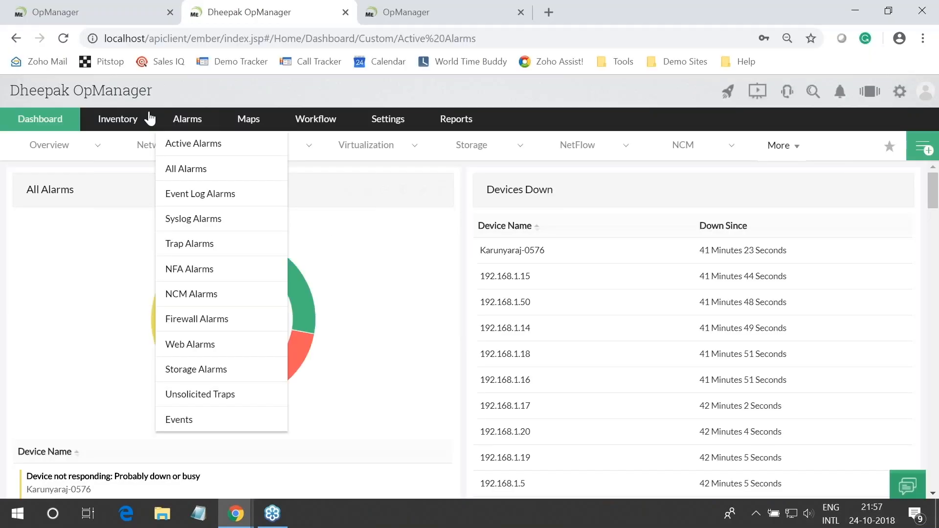
pyautogui.click(141, 121)
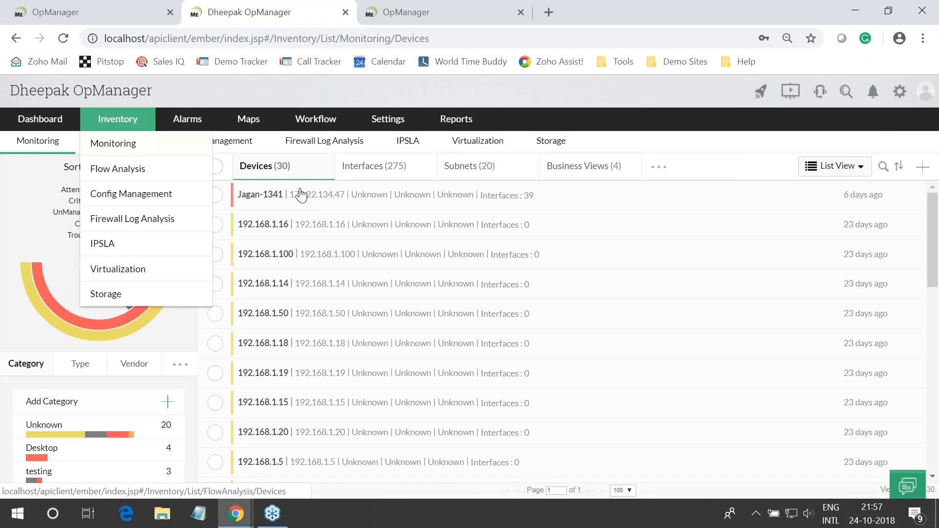
# Select four devices including 192.168.1.16, .100 and .14, open report generation, then close it and deselect them
pyautogui.click(215, 195)
pyautogui.click(215, 224)
pyautogui.click(215, 254)
pyautogui.click(215, 283)
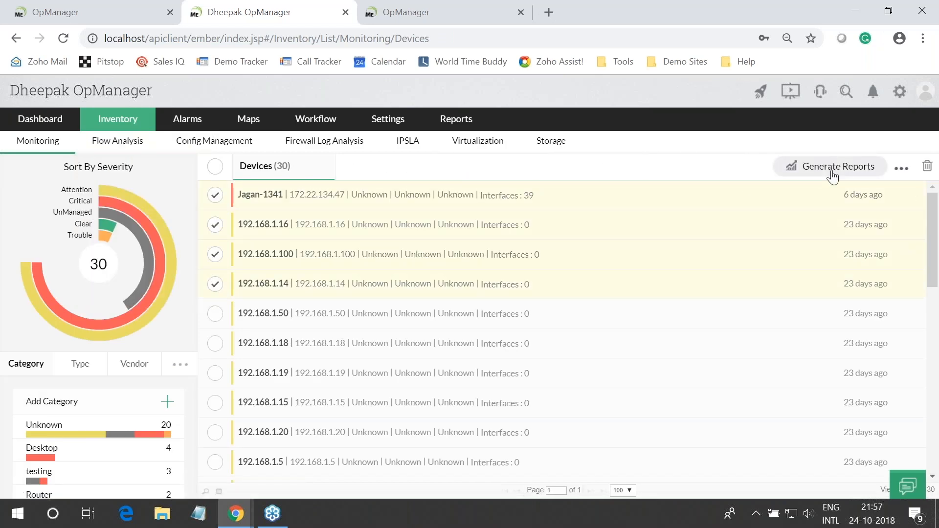
pyautogui.click(833, 175)
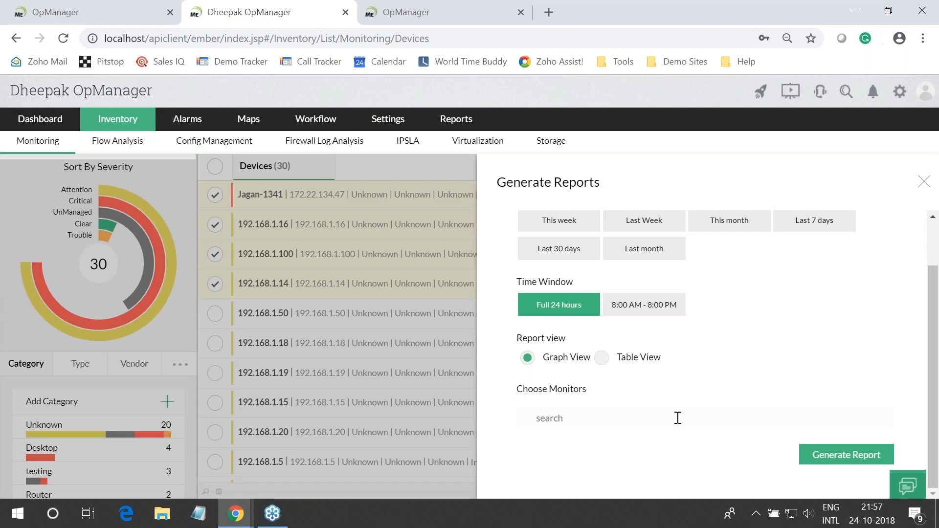
pyautogui.click(923, 182)
pyautogui.click(215, 195)
pyautogui.click(215, 225)
pyautogui.click(215, 255)
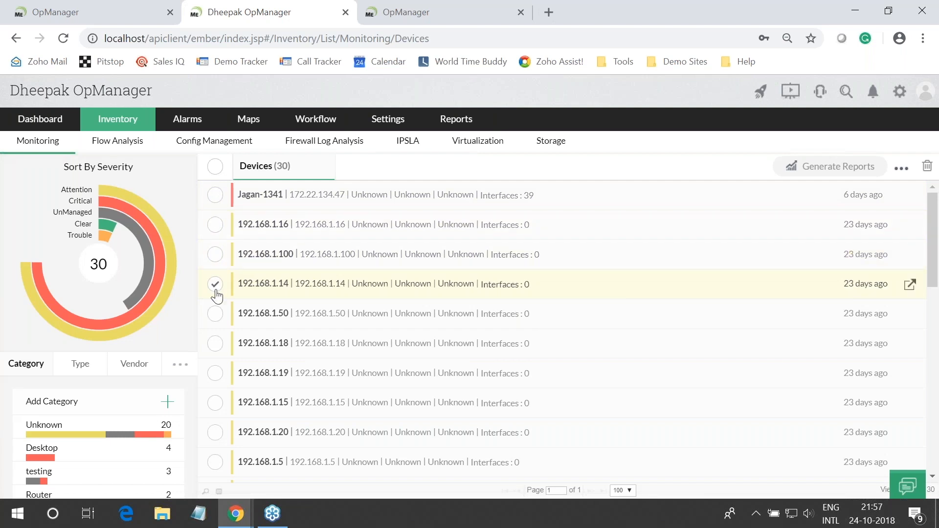
pyautogui.click(215, 284)
# Generate a CPU, Disk and Memory Utilization (SNMP) report for two Windows 8 desktops, which returns no data
pyautogui.scroll(-10, 442, 328)
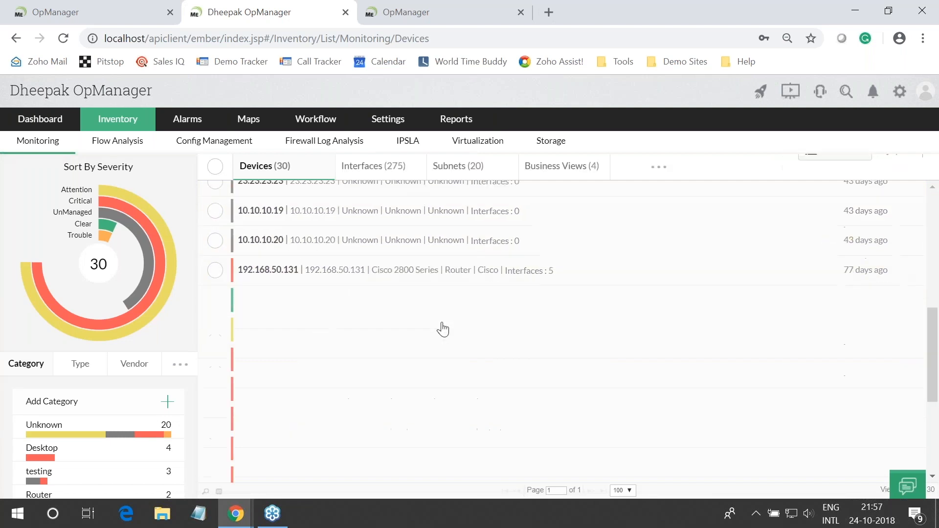
pyautogui.scroll(-5, 443, 329)
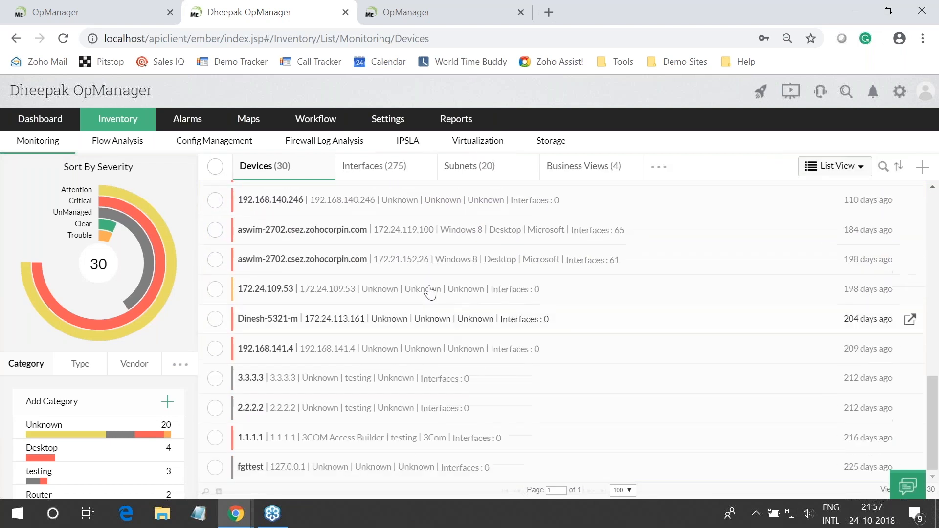
pyautogui.click(215, 259)
pyautogui.click(215, 230)
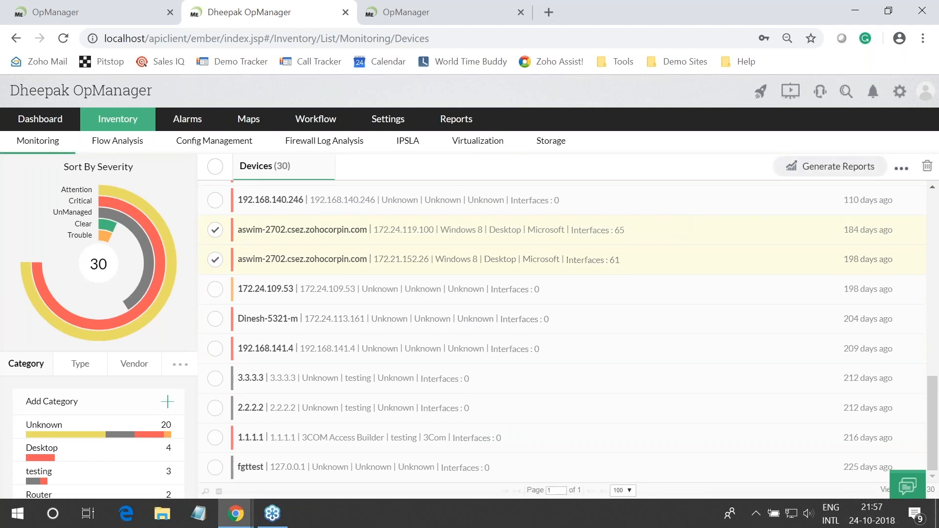
pyautogui.click(838, 167)
pyautogui.click(542, 269)
pyautogui.click(543, 305)
pyautogui.click(543, 341)
pyautogui.click(831, 454)
pyautogui.click(598, 122)
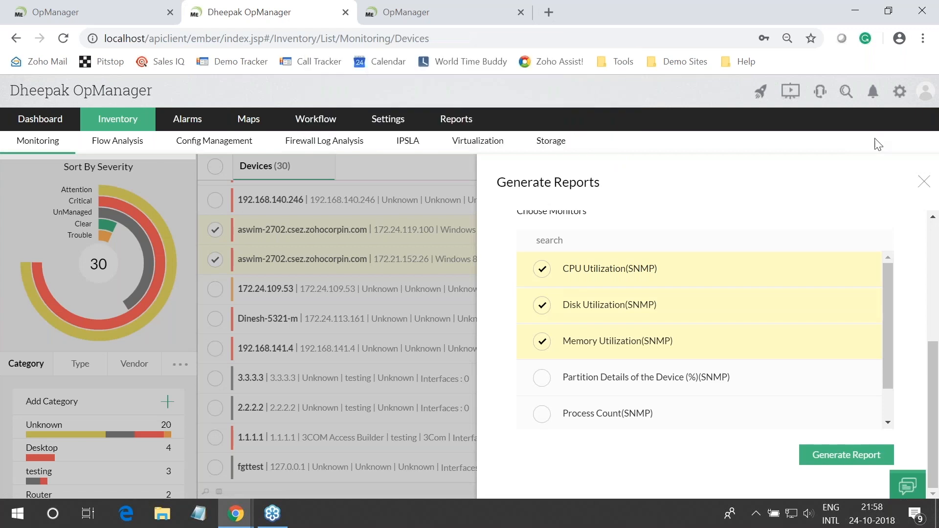
pyautogui.click(921, 192)
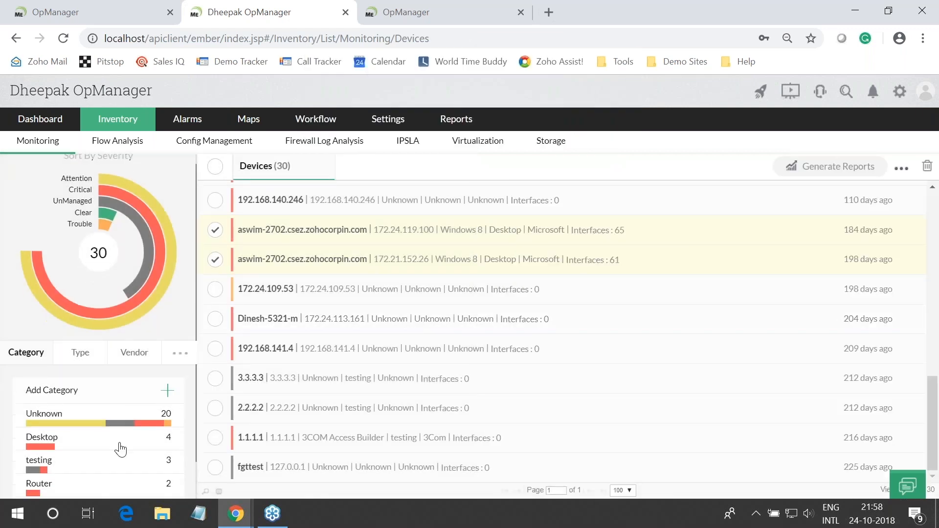
# Filter to Desktop and request a Memory and CPU Utilization (WMI) report for the Windows 10 desktop, which returns no data
pyautogui.scroll(-1, 53, 401)
pyautogui.click(41, 394)
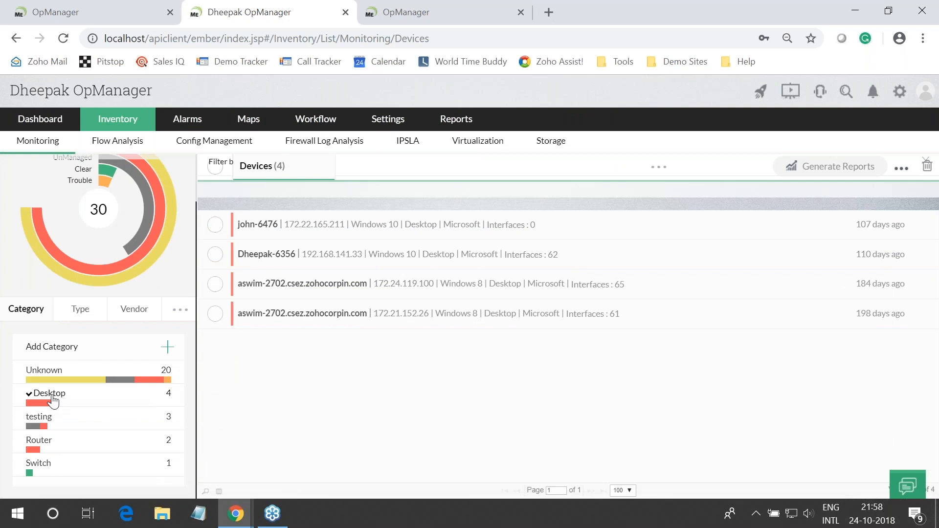
pyautogui.click(215, 255)
pyautogui.click(767, 166)
pyautogui.scroll(-5, 586, 332)
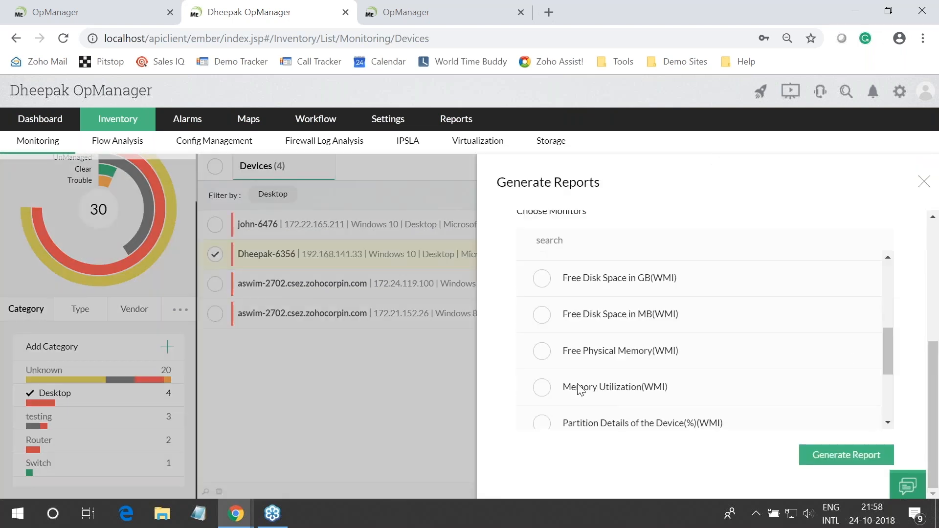
pyautogui.click(541, 388)
pyautogui.scroll(2, 886, 348)
pyautogui.scroll(2, 888, 341)
pyautogui.click(541, 255)
pyautogui.click(838, 455)
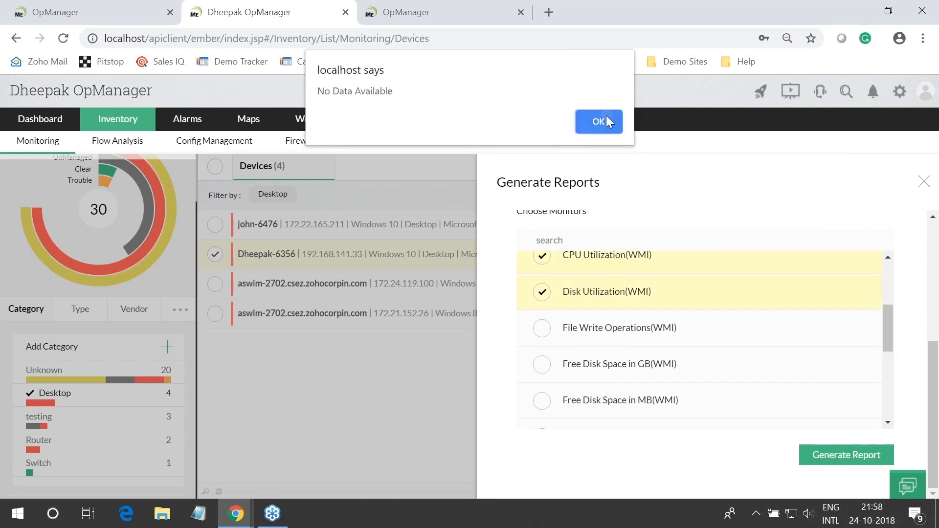
pyautogui.click(606, 122)
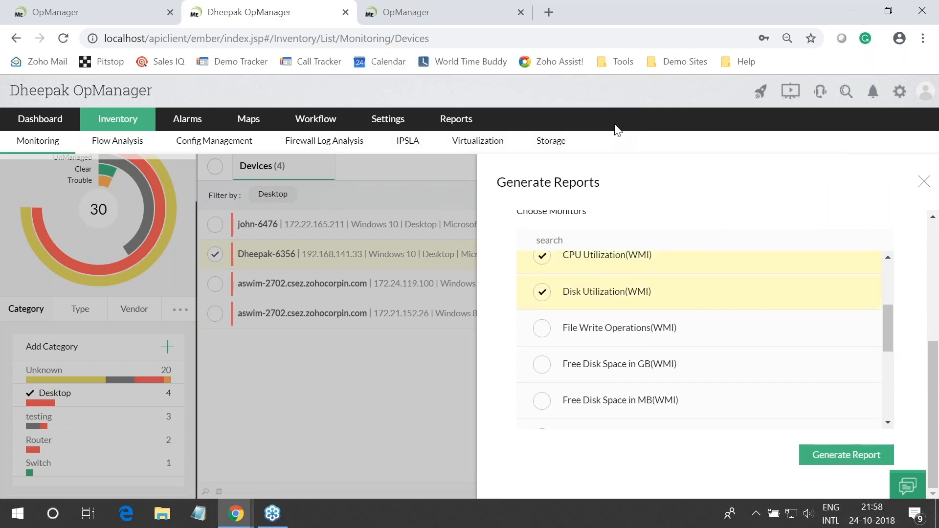
pyautogui.click(923, 181)
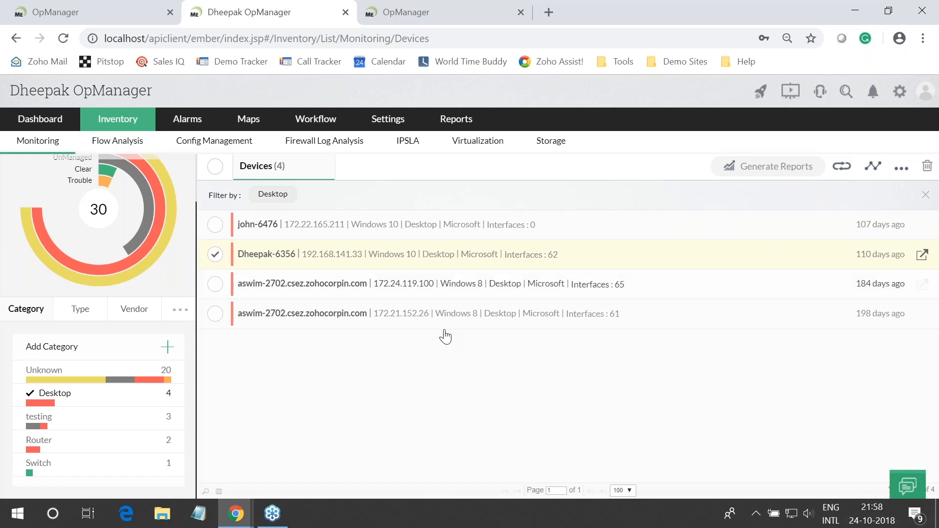
# Show the Question 5 slide on disabling unused dashboard modules, then go back to OpManager
pyautogui.press('super+Tab')
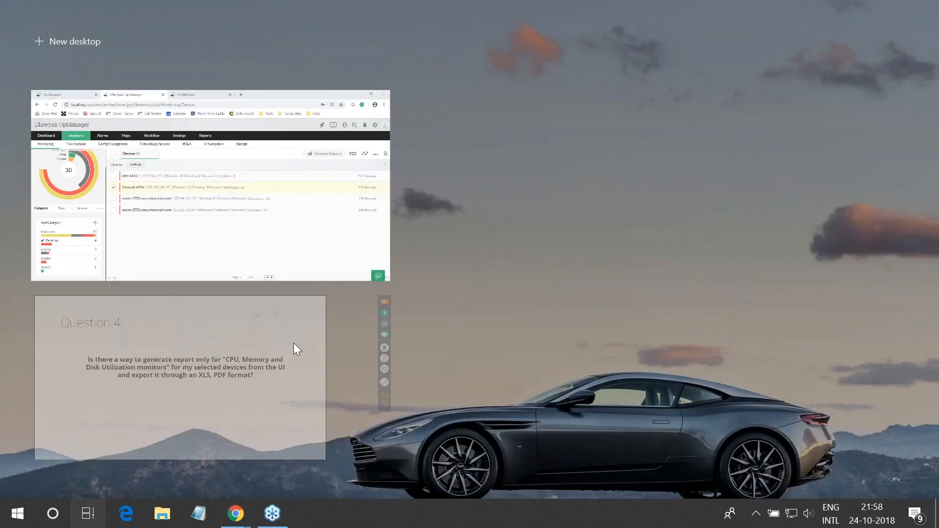
pyautogui.click(297, 350)
pyautogui.press('Right')
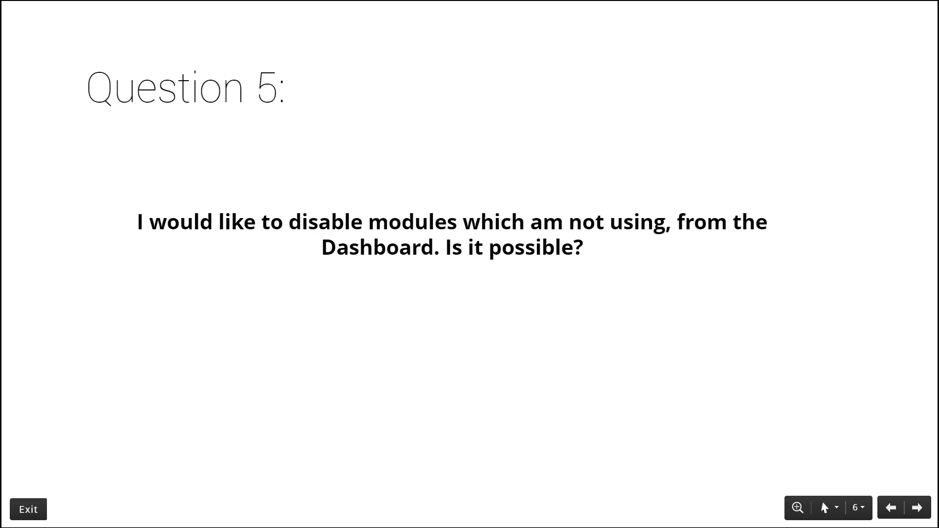
pyautogui.press('super+Tab')
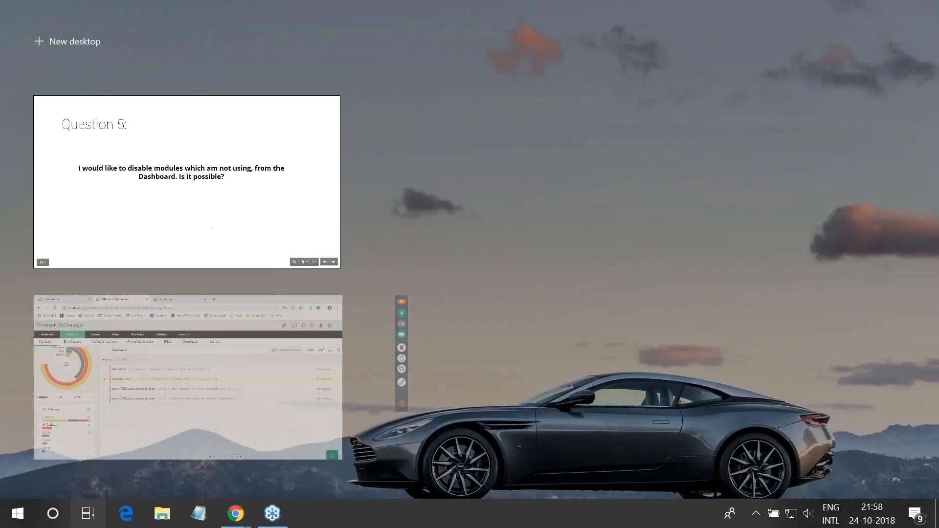
pyautogui.click(188, 377)
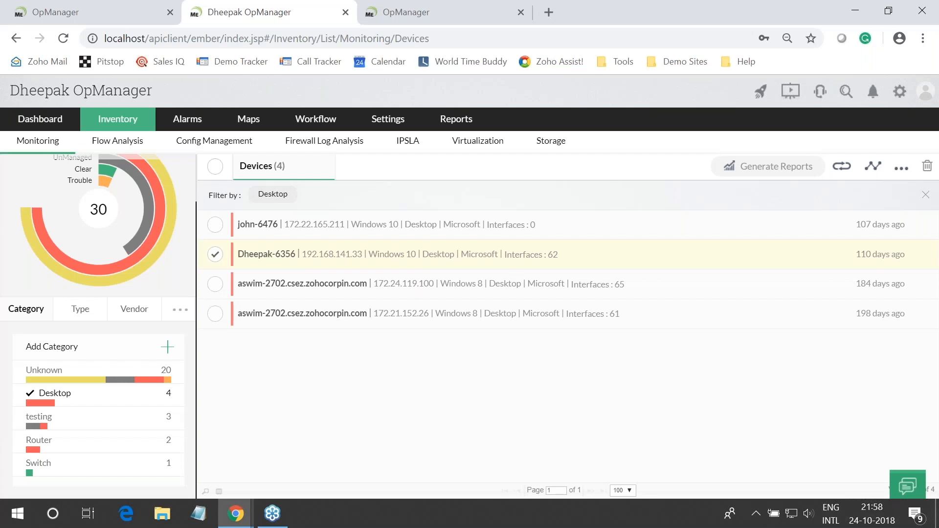
# Open Settings > Basic Settings > System Settings and zoom the page out to 80%
pyautogui.click(387, 119)
pyautogui.moveTo(405, 172)
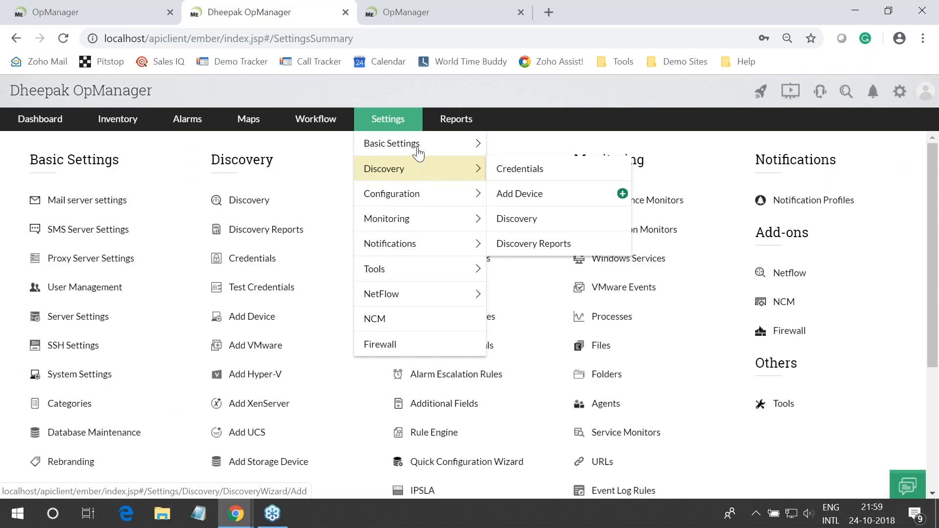
pyautogui.moveTo(419, 151)
pyautogui.moveTo(429, 201)
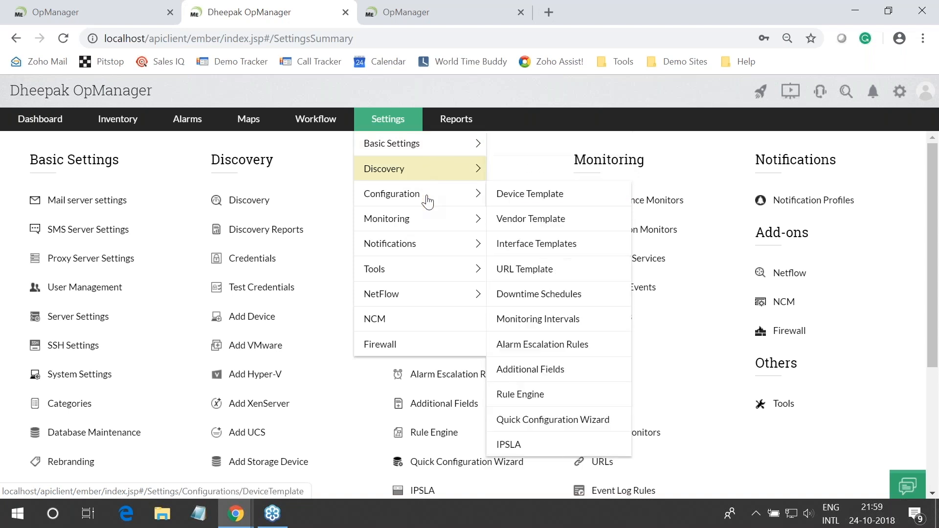
pyautogui.click(412, 157)
pyautogui.click(83, 358)
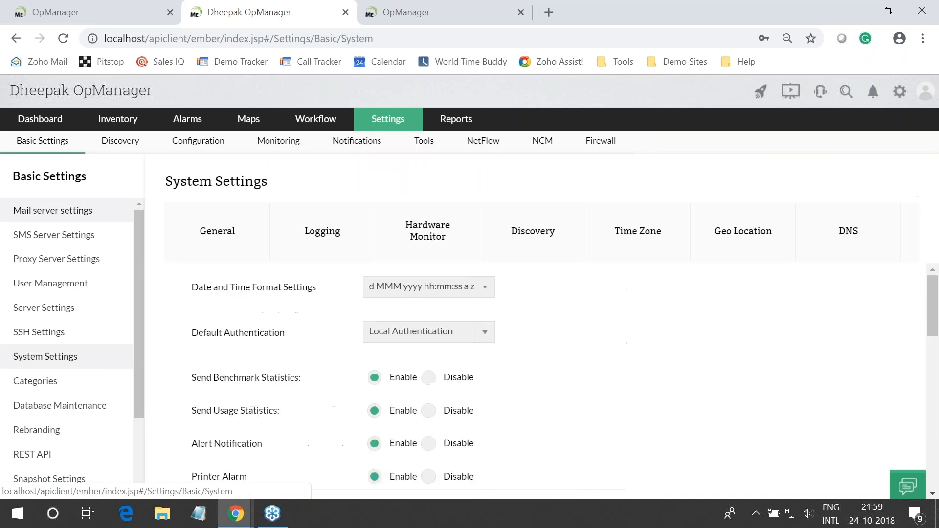
pyautogui.scroll(-10, 274, 355)
pyautogui.scroll(3, 537, 381)
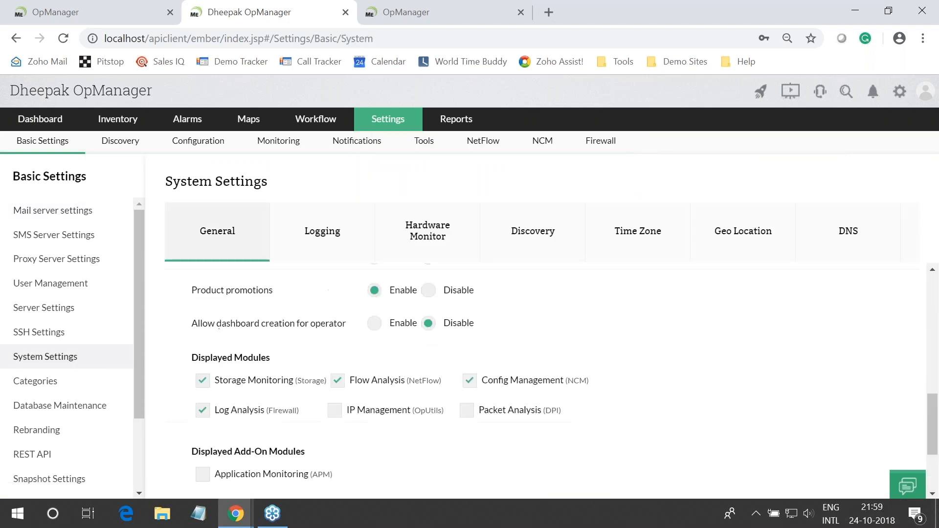
pyautogui.scroll(3, 567, 364)
pyautogui.scroll(-5, 313, 374)
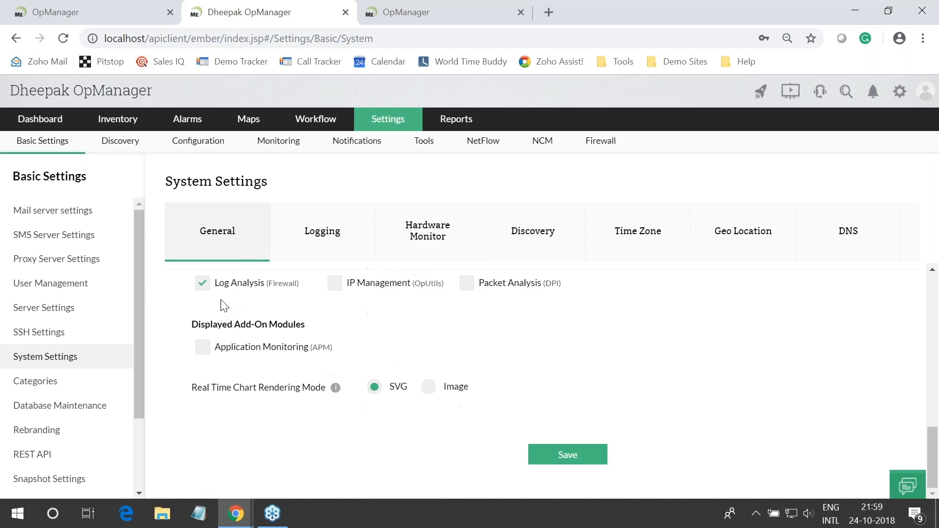
pyautogui.scroll(5, 310, 318)
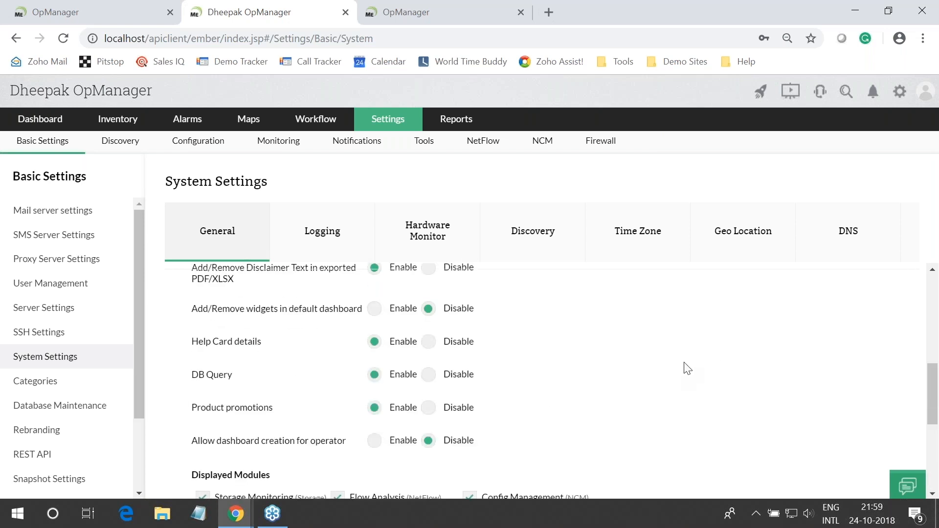
pyautogui.hotkey('ctrl', '-')
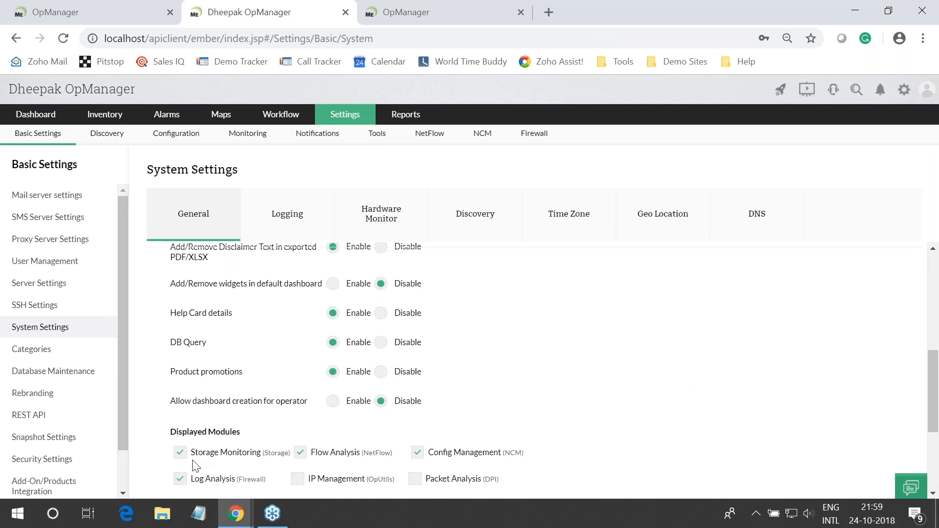
# Untick the Storage Monitoring, Log Analysis, Flow Analysis and Config Management modules, save, and return to Dashboard
pyautogui.click(180, 453)
pyautogui.click(180, 479)
pyautogui.click(299, 454)
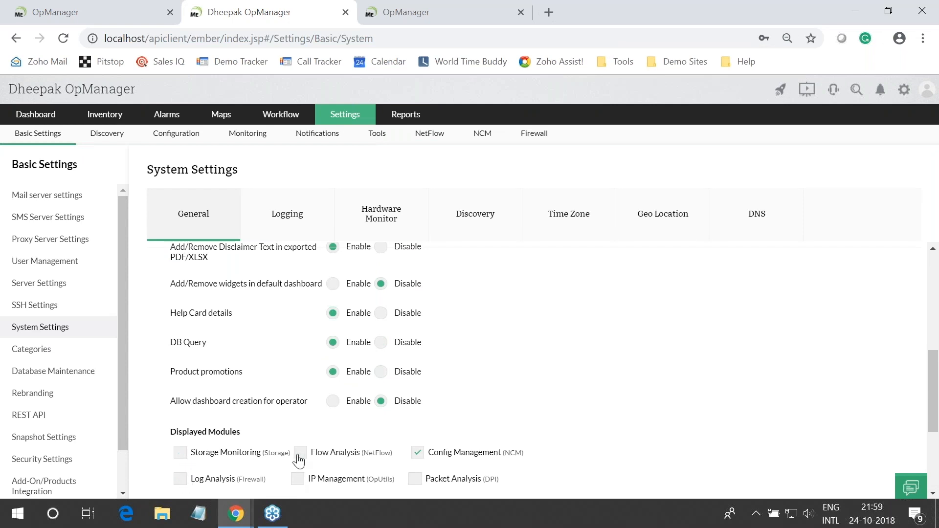
pyautogui.click(417, 454)
pyautogui.scroll(-3, 521, 431)
pyautogui.click(521, 462)
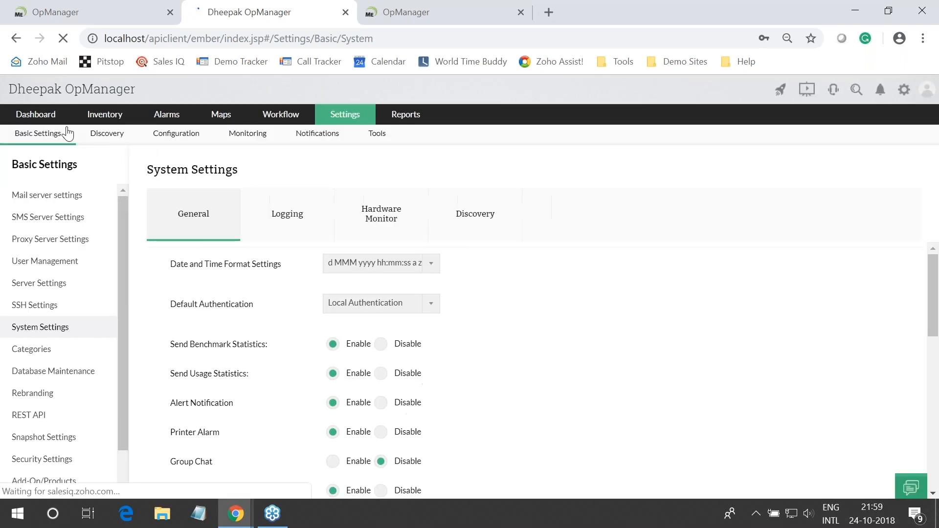
pyautogui.click(29, 116)
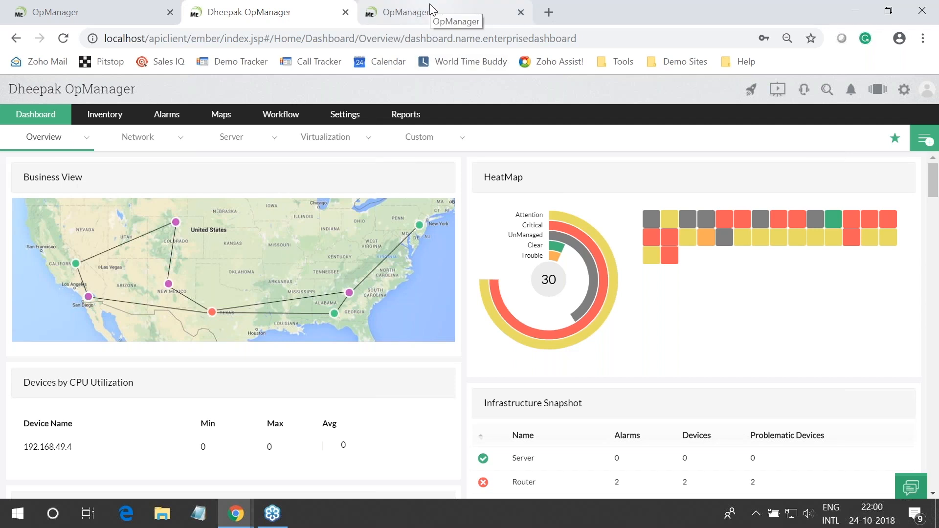
# Advance the Zoho Show slideshow to the Question 6 slide, then return to the OpManager dashboard
pyautogui.press('super+Tab')
pyautogui.click(256, 359)
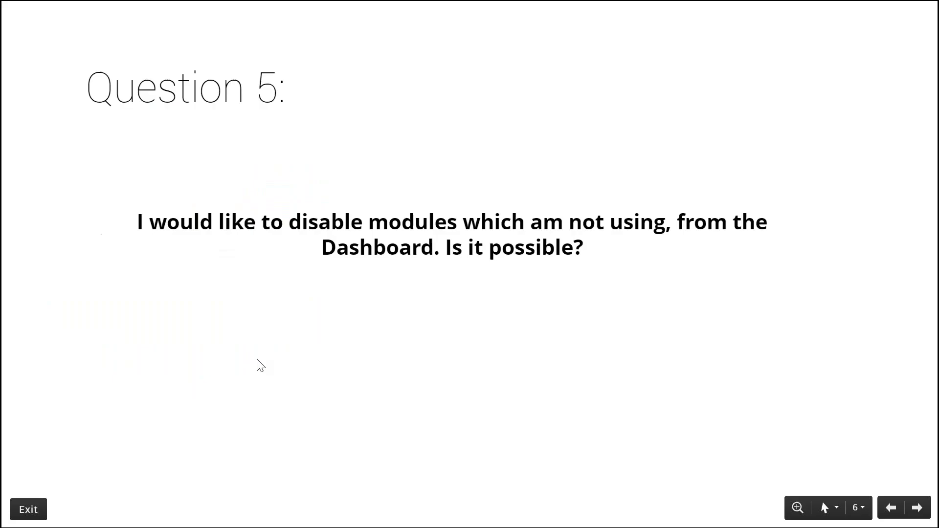
pyautogui.click(257, 360)
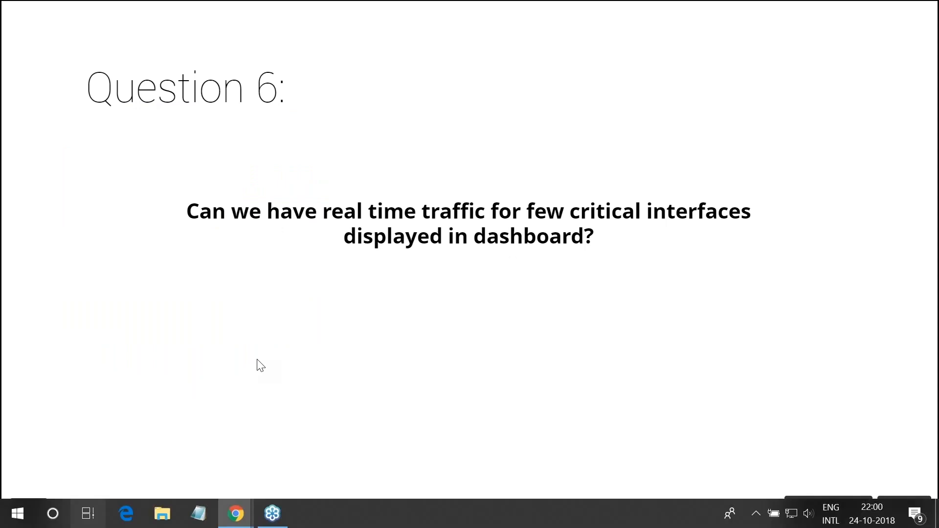
pyautogui.press('super+Tab')
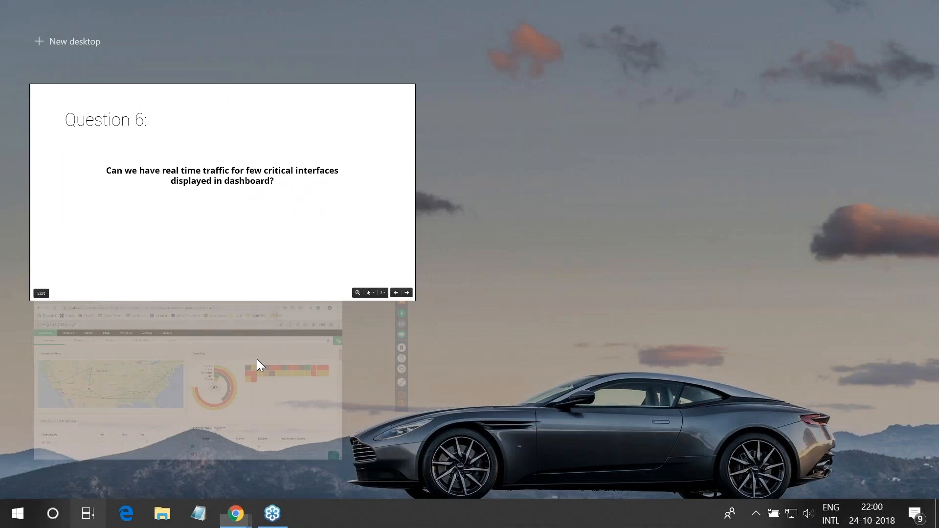
pyautogui.click(257, 360)
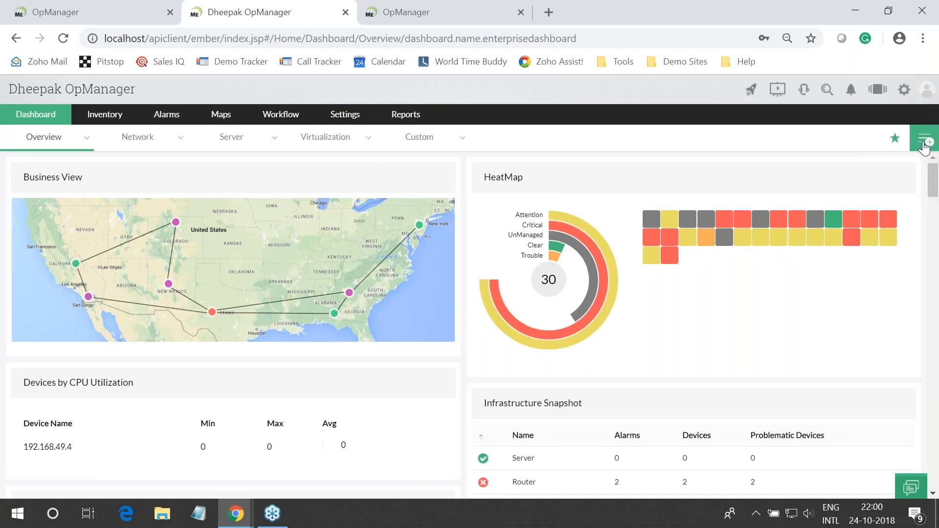
# Open the Server Traffic custom dashboard in OpManager
pyautogui.click(924, 142)
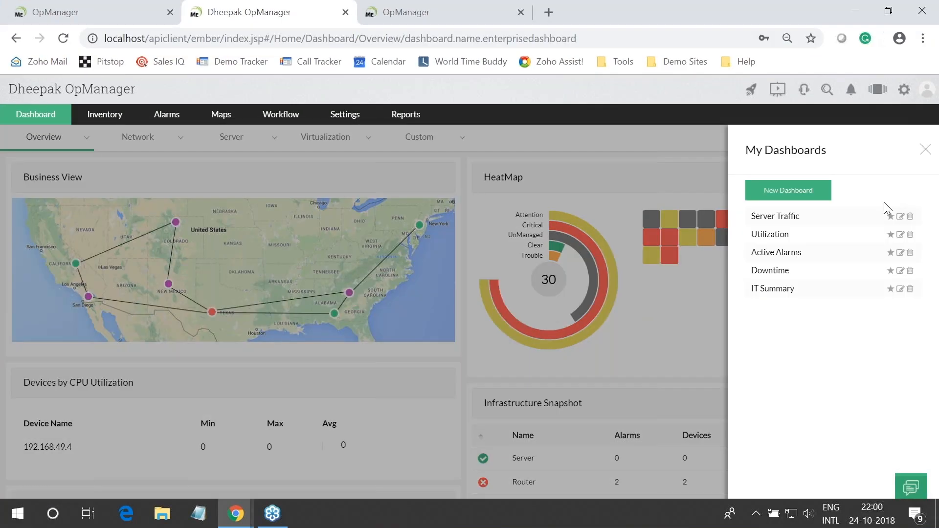
pyautogui.click(52, 152)
pyautogui.moveTo(52, 152)
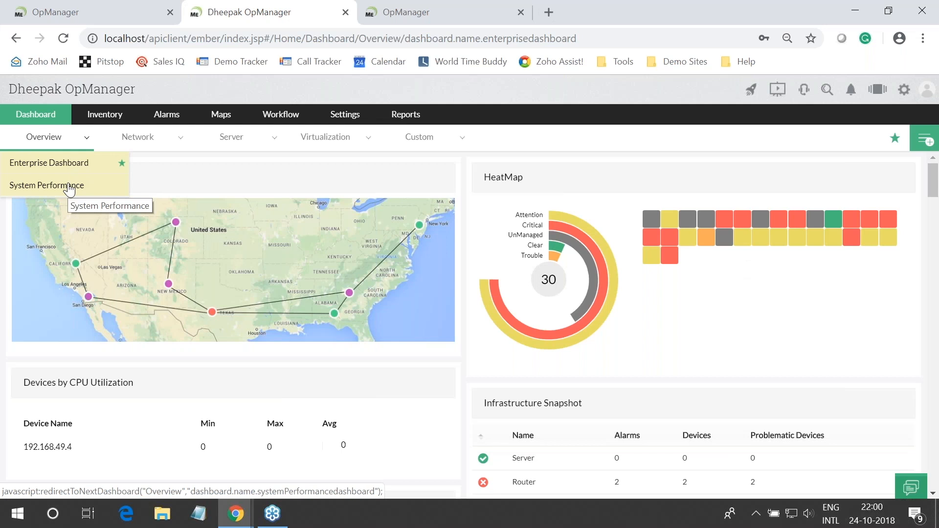
pyautogui.click(71, 179)
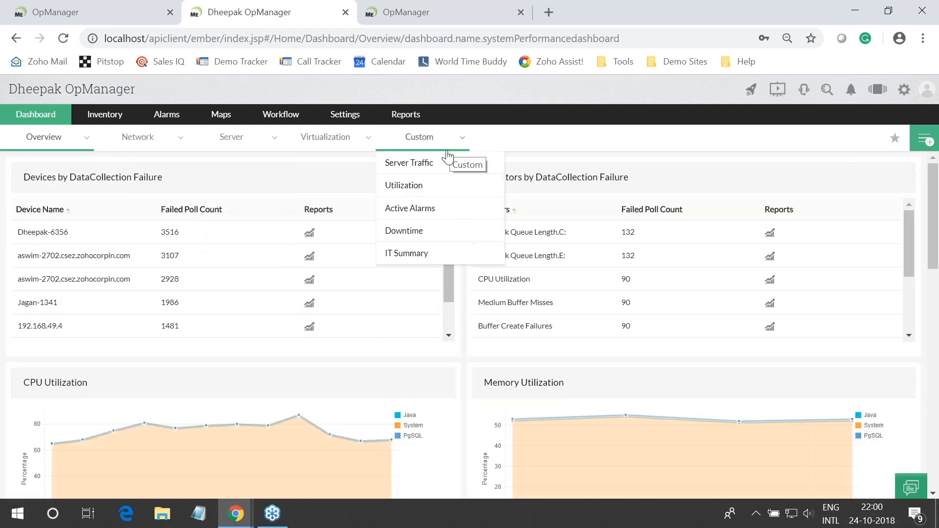
pyautogui.click(439, 167)
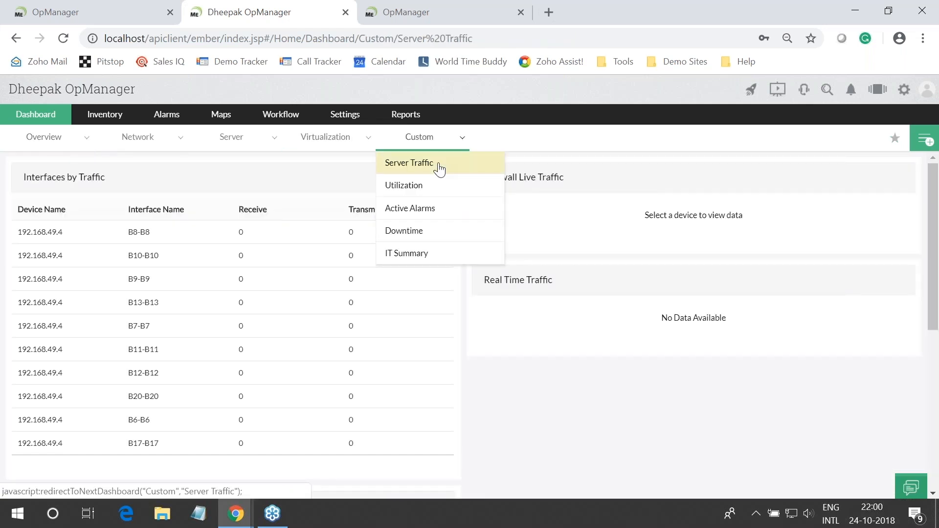
# Add a Real Time Traffic widget monitoring Software Loopback Interface 1-Loopback Pseudo-Interface 1
pyautogui.click(911, 145)
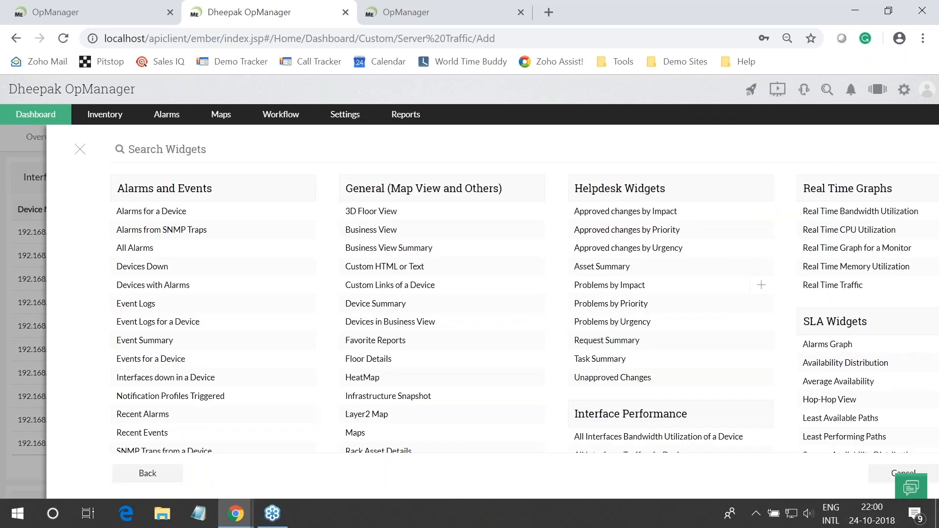
pyautogui.scroll(-10, 671, 285)
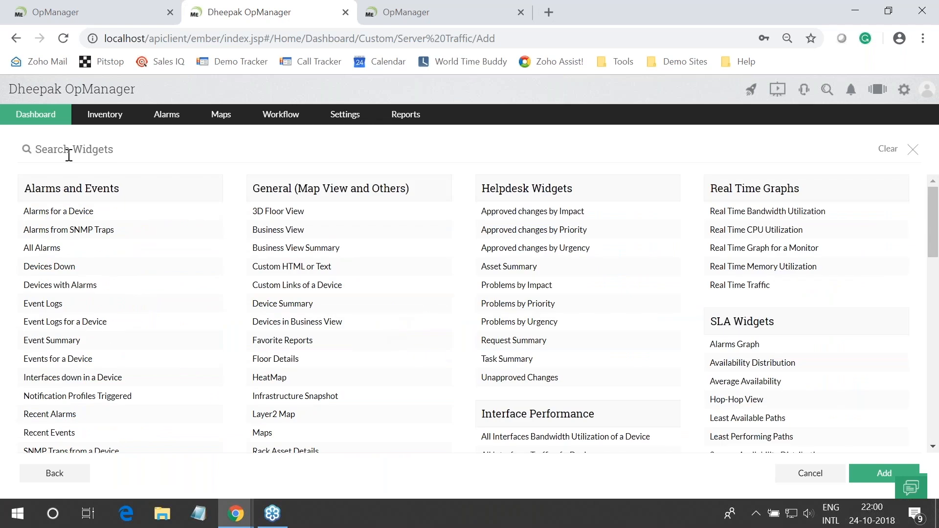
pyautogui.write('real')
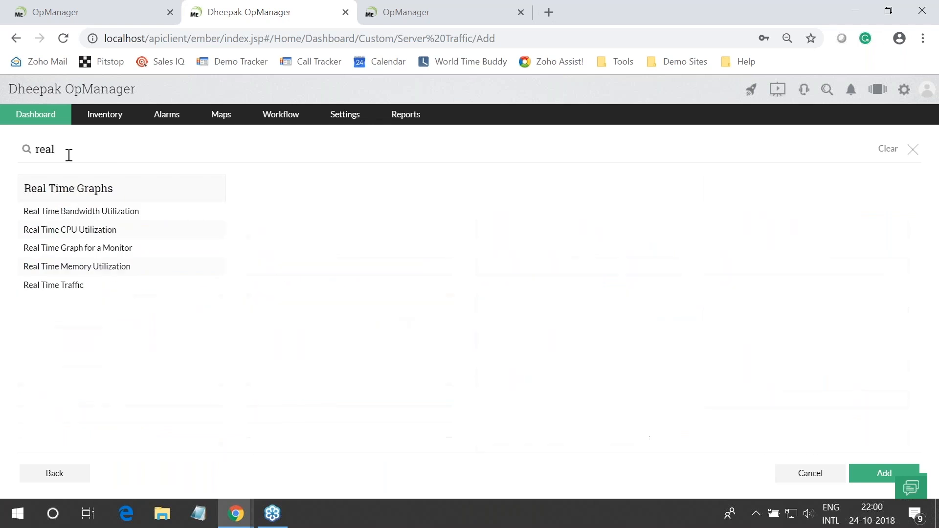
pyautogui.moveTo(79, 287)
pyautogui.click(214, 286)
pyautogui.click(864, 475)
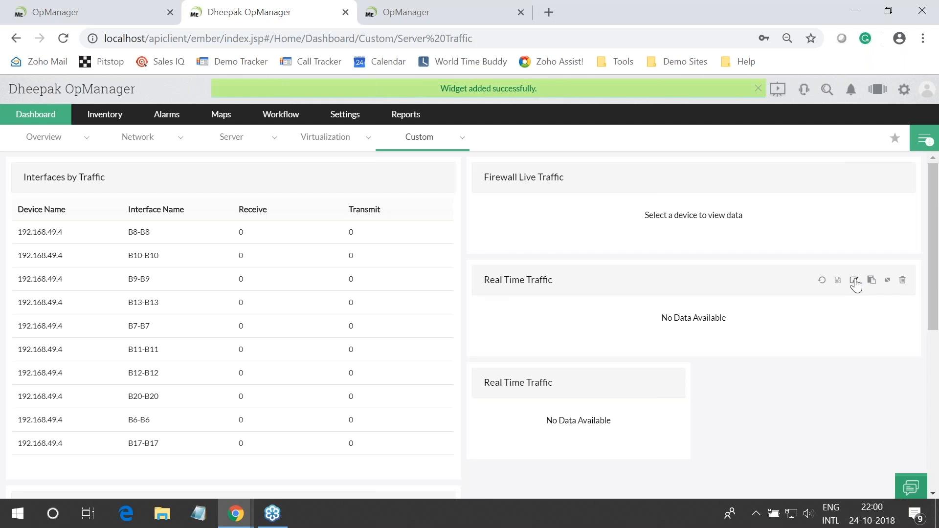
pyautogui.click(854, 281)
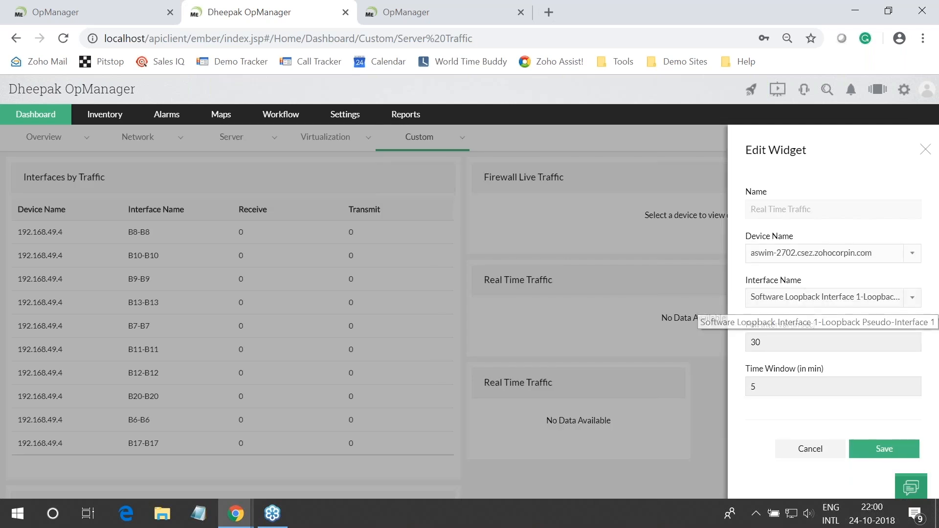
pyautogui.click(873, 456)
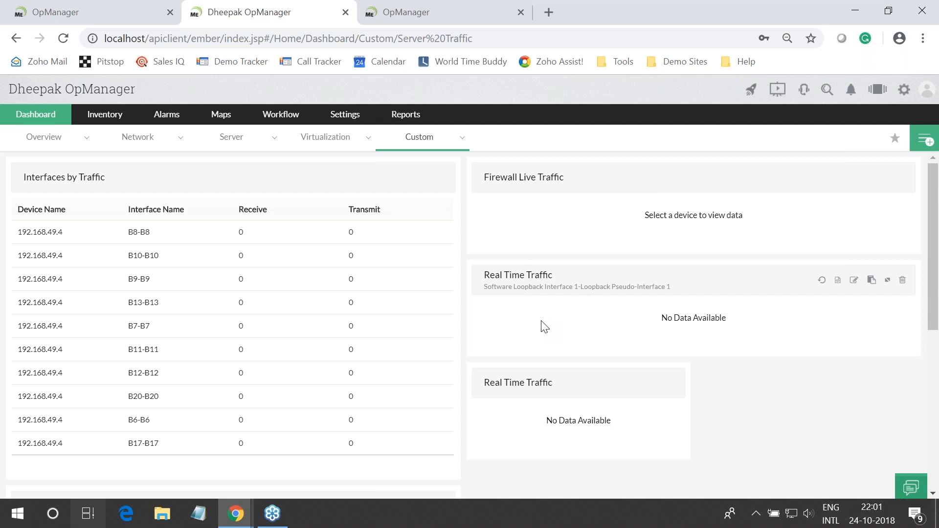
# Show the Question 7 slide in Zoho Show, then return to OpManager in Chrome
pyautogui.hotkey('alt', 'Tab')
pyautogui.press('super+Tab')
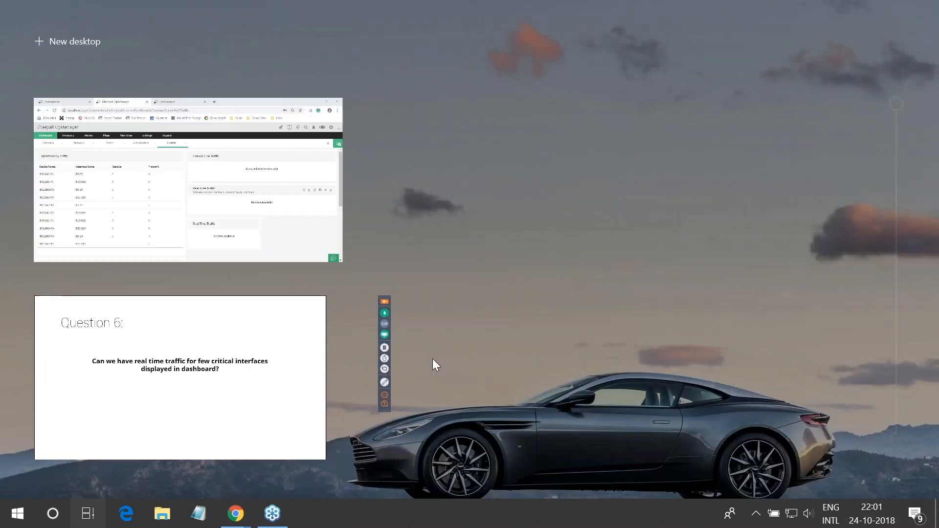
pyautogui.click(224, 411)
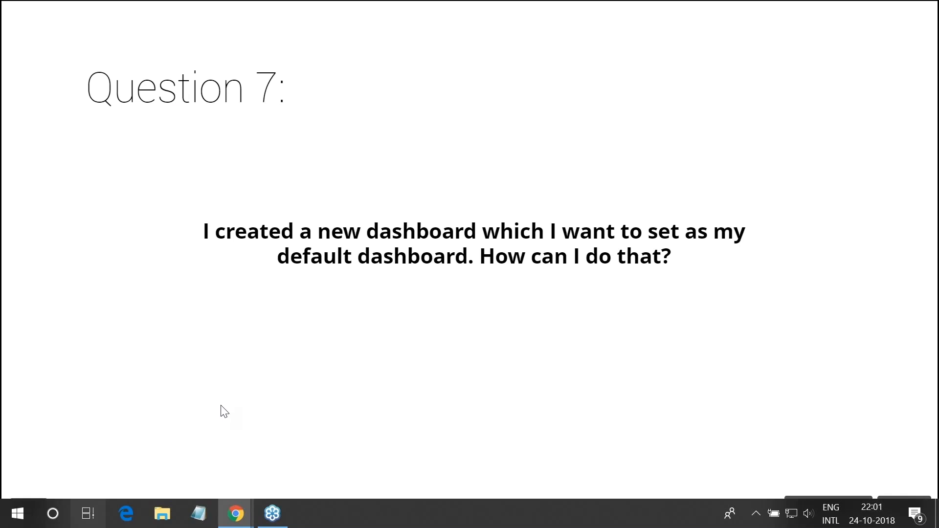
pyautogui.press('super+Tab')
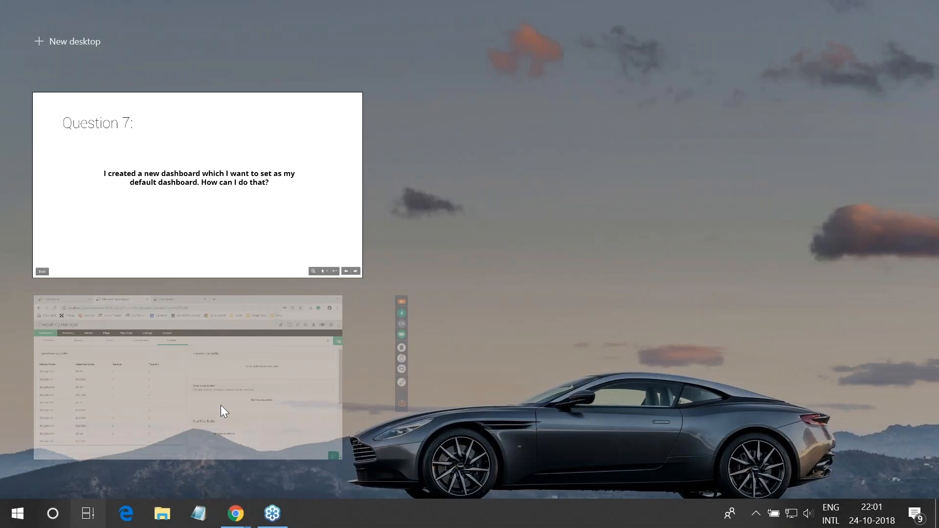
pyautogui.click(221, 405)
# Set the Utilization custom dashboard as the default view
pyautogui.moveTo(419, 137)
pyautogui.click(430, 195)
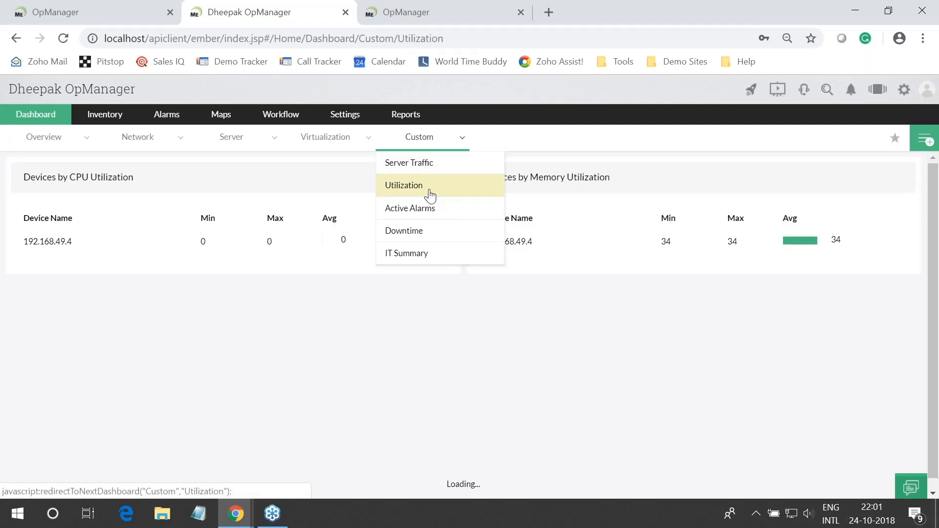
pyautogui.click(895, 140)
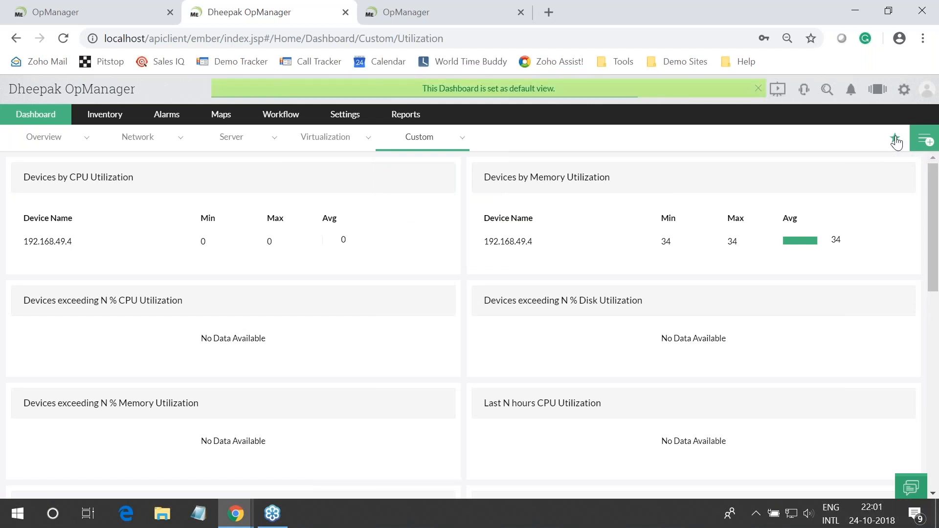